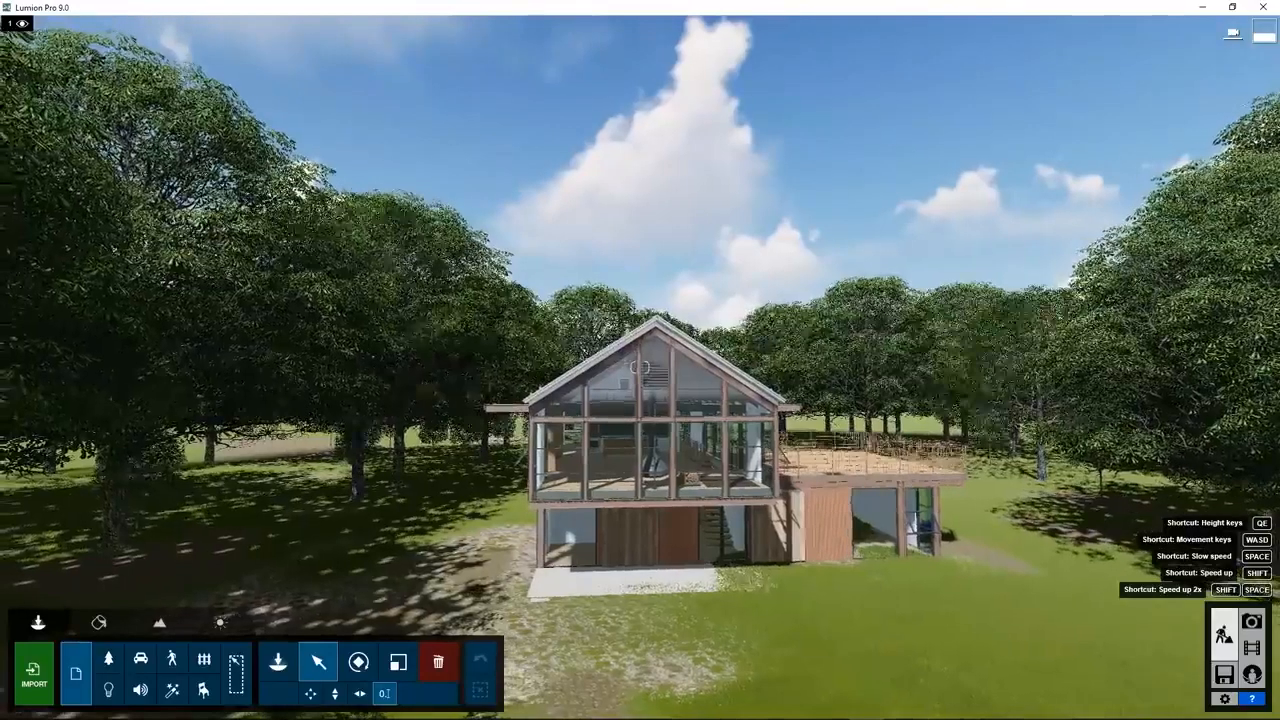
Go inside the house and place the first spotlight from the lights library on the floor in front of the kitchen island.
key("w")
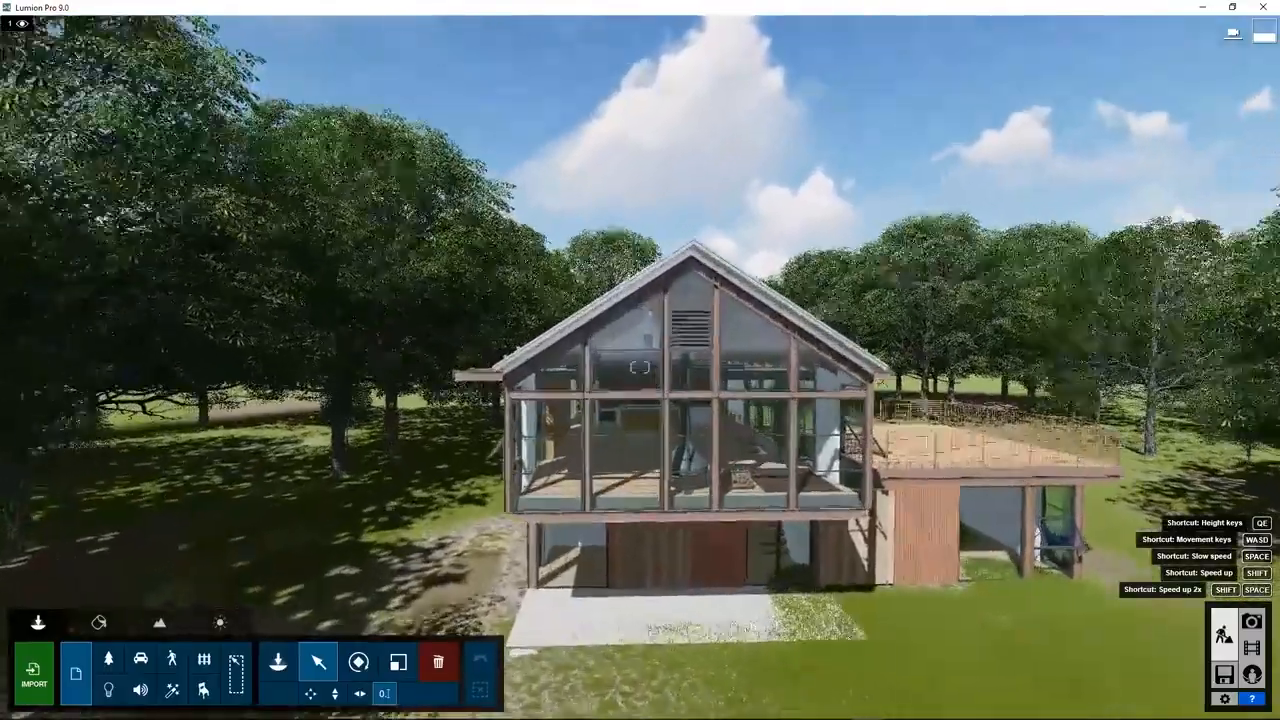
key("w")
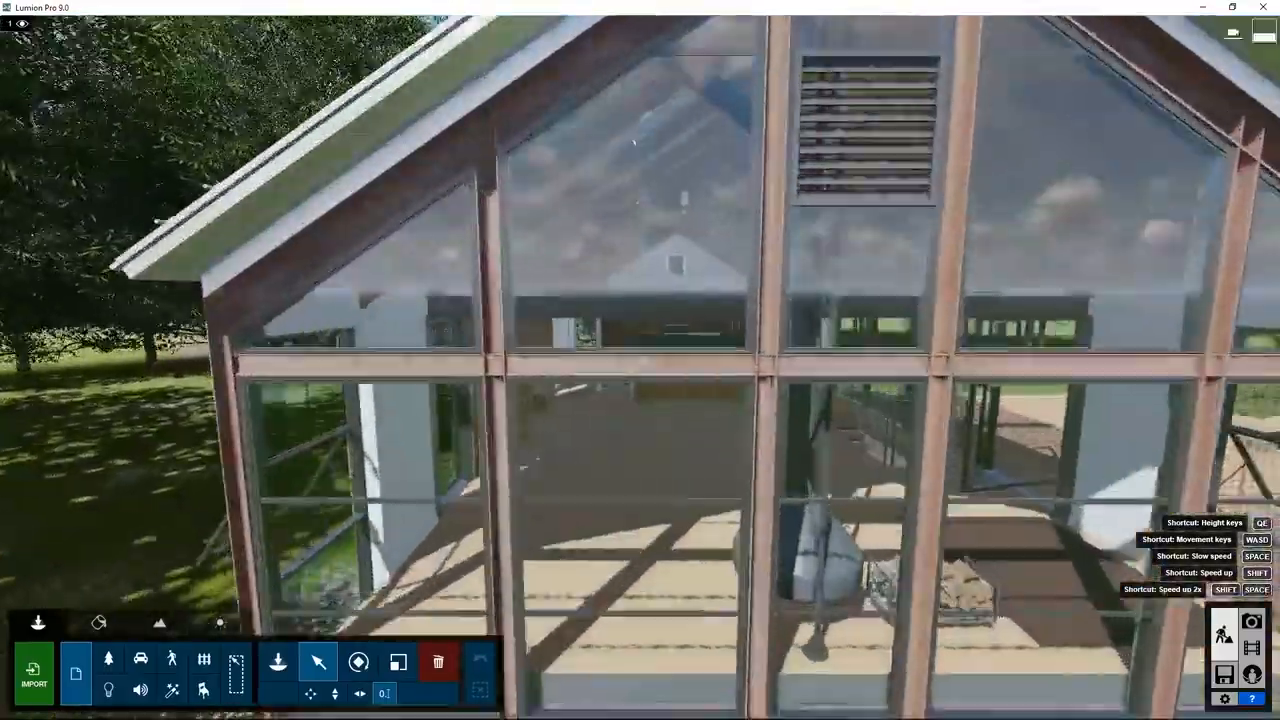
key("w")
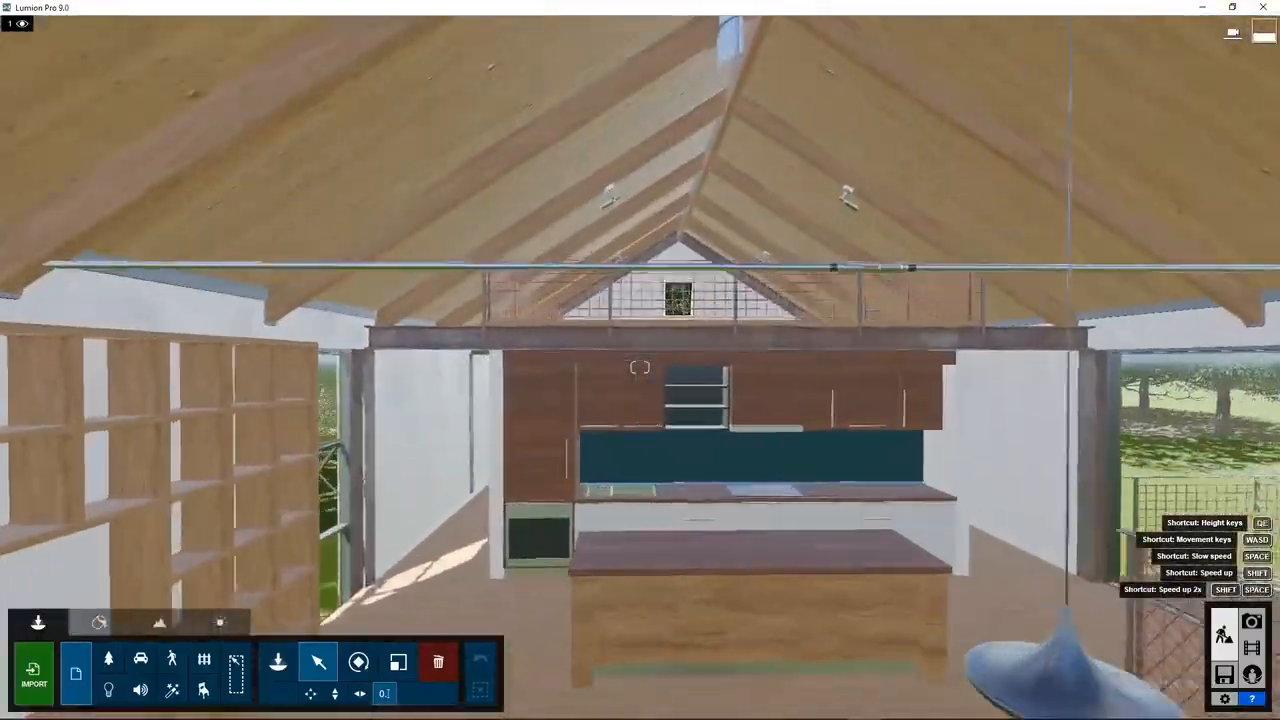
right_click_drag(640, 420, 646, 590)
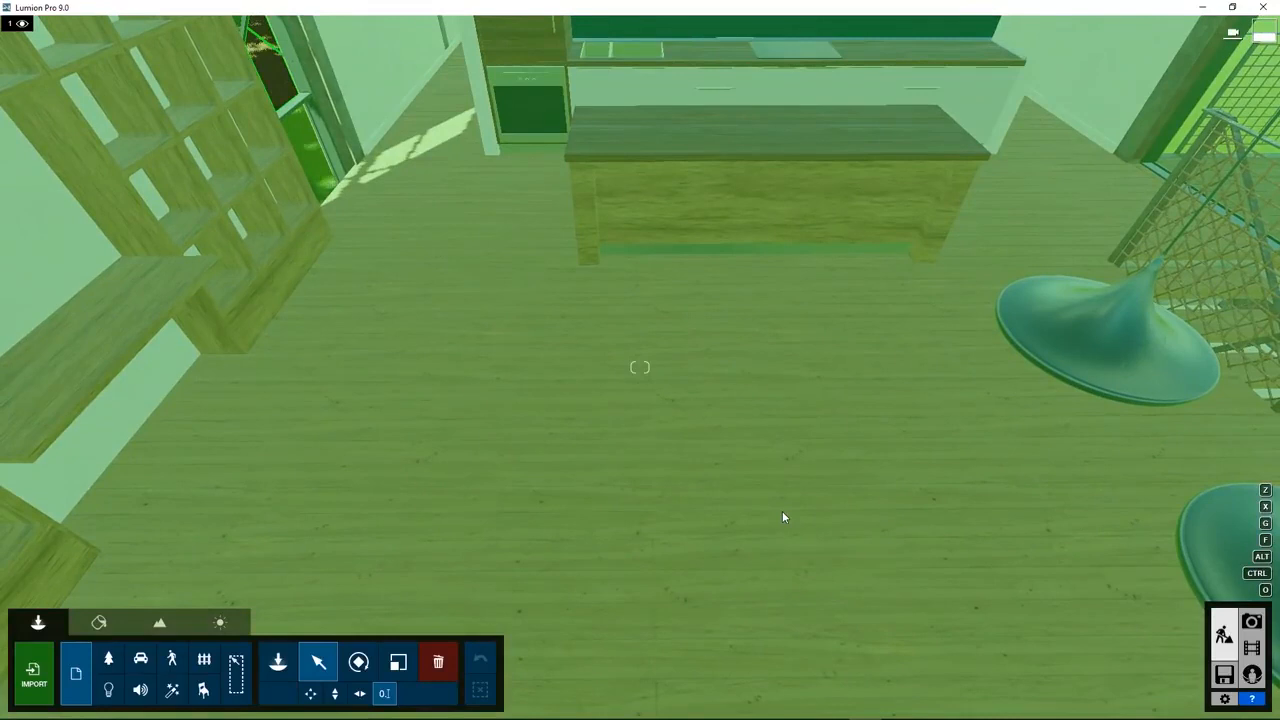
left_click(108, 690)
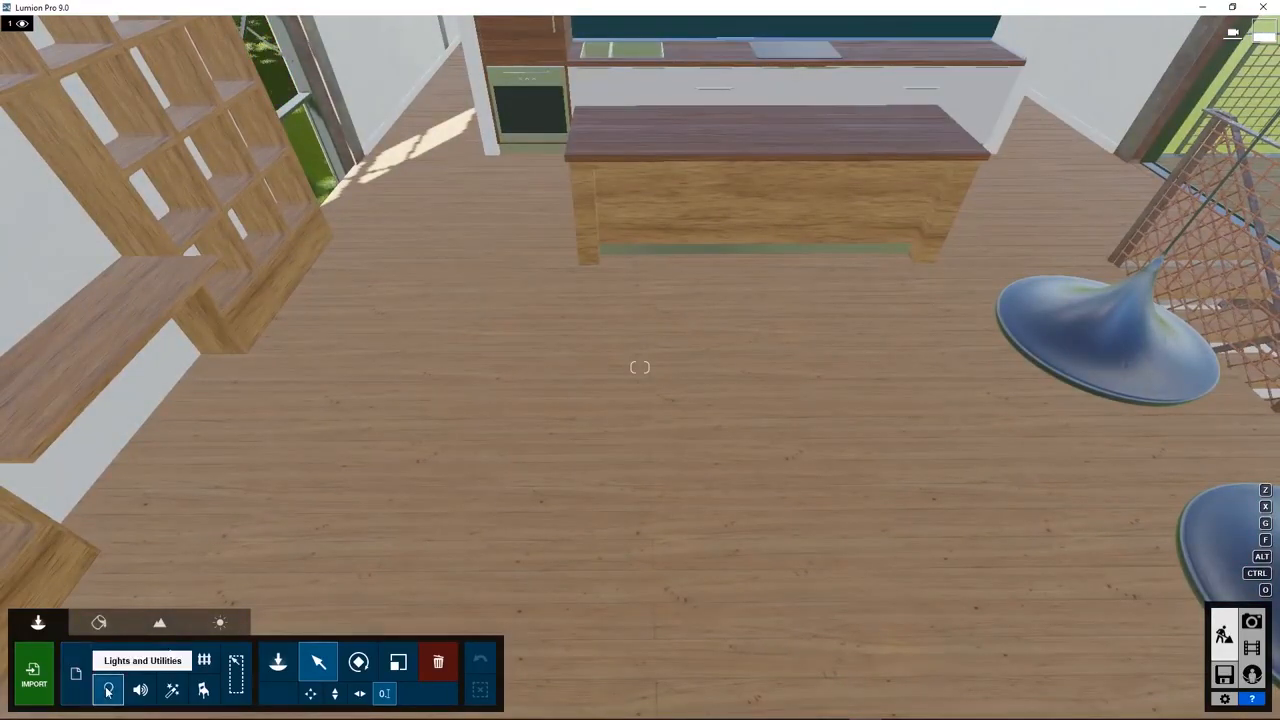
left_click(277, 664)
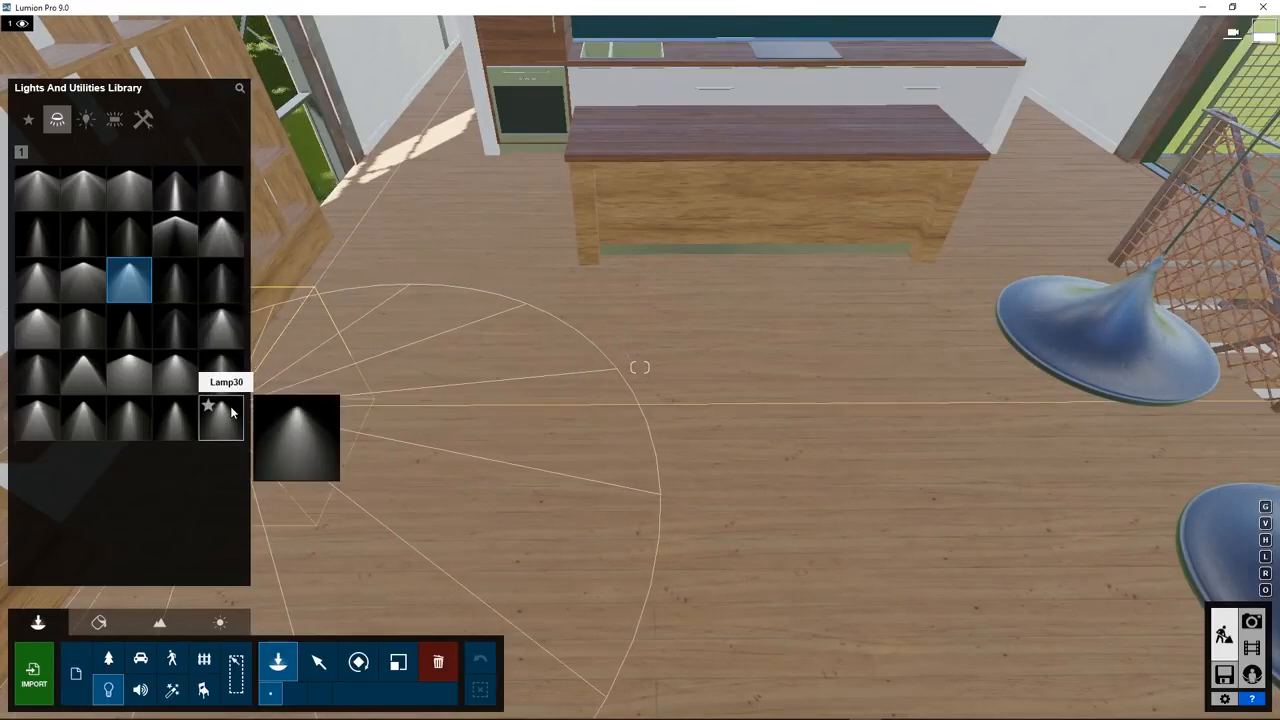
left_click(48, 185)
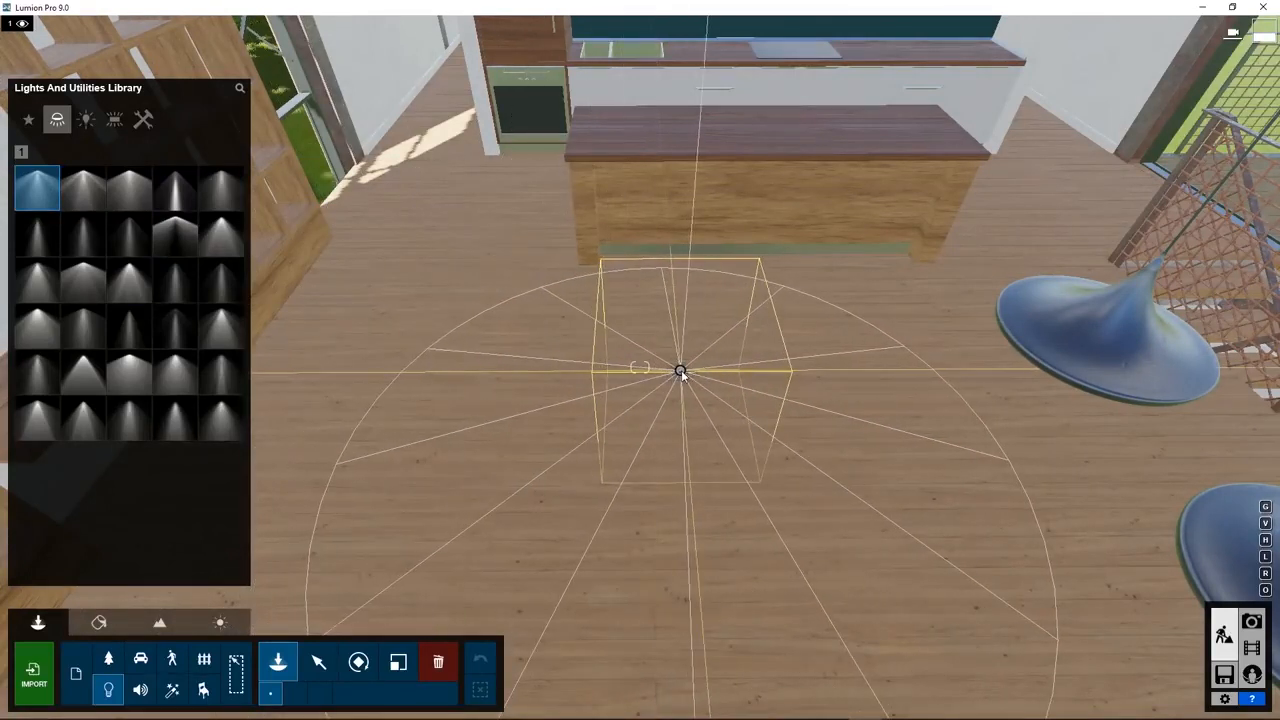
left_click(680, 372)
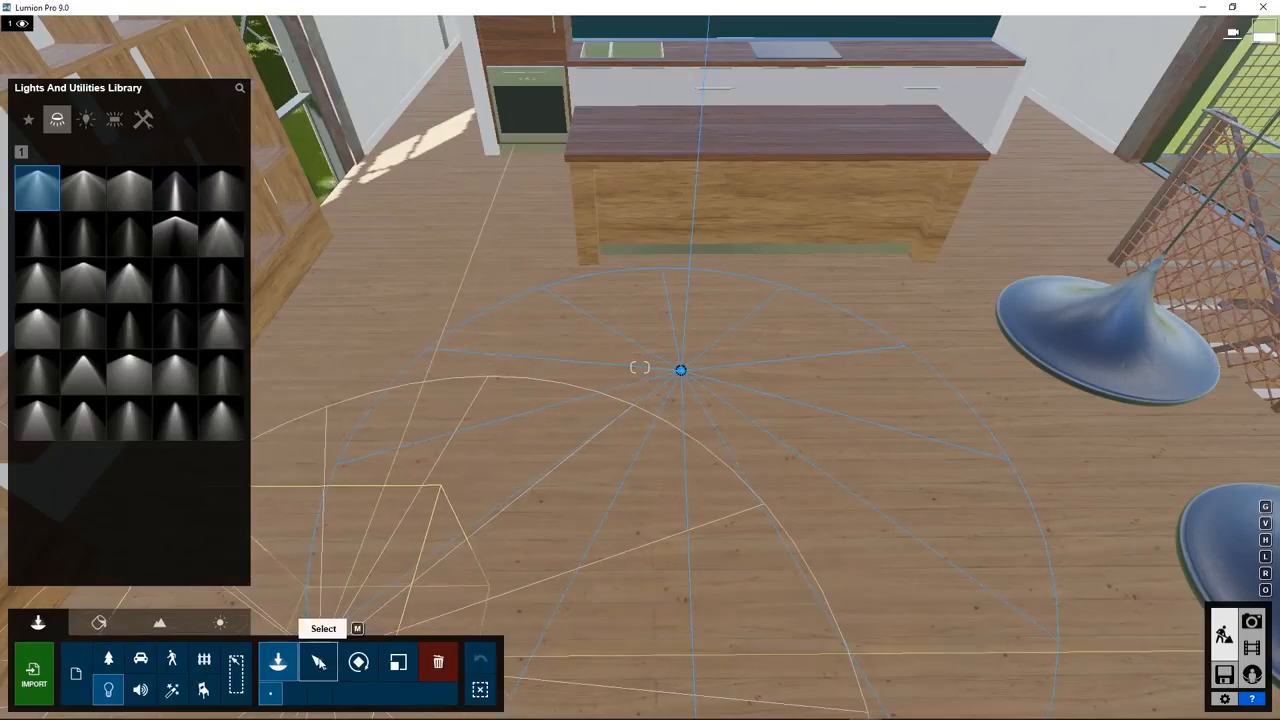
Raise the placed spotlight vertically to about the height of the loft beam so that it lights the floor.
left_click(319, 662)
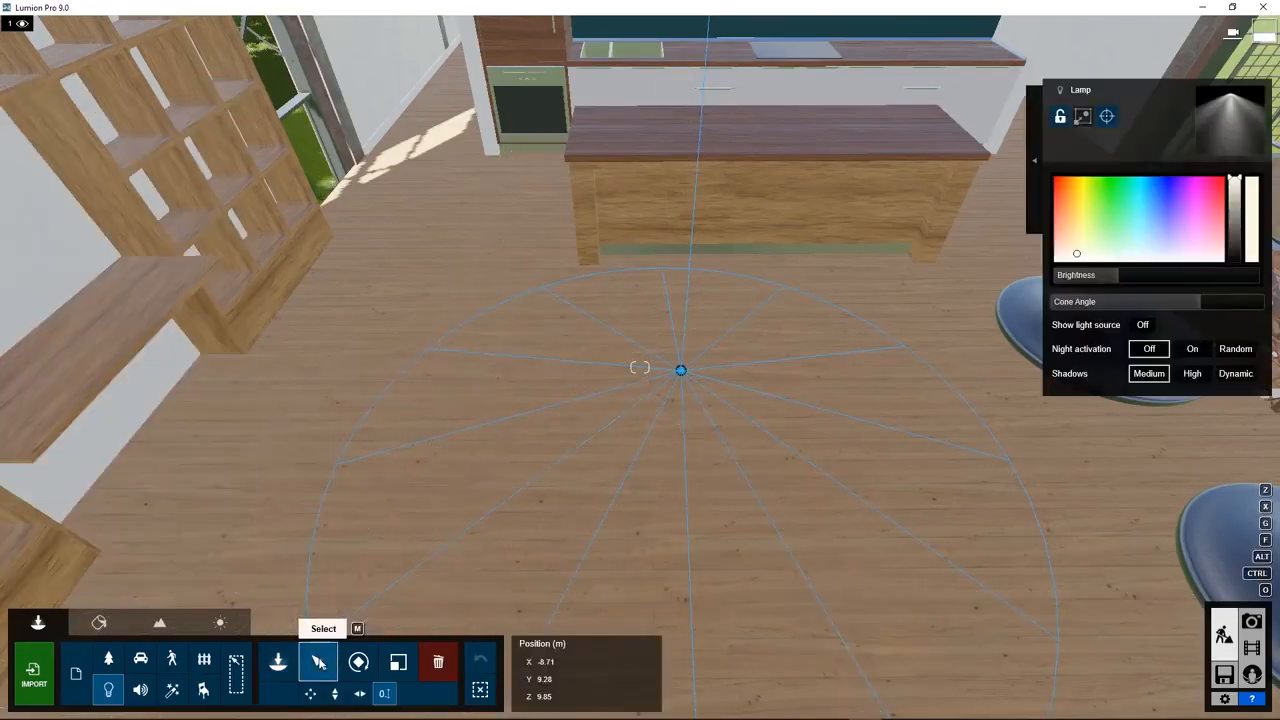
left_click(336, 695)
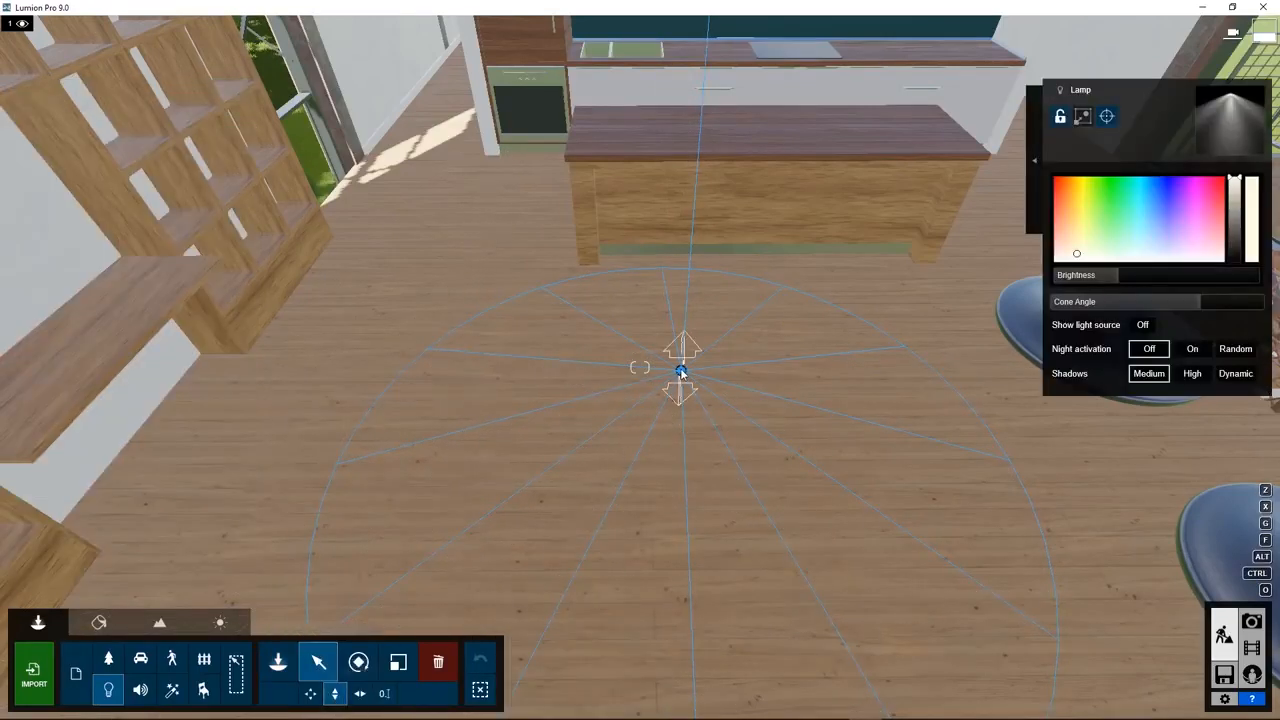
left_click_drag(680, 370, 689, 268)
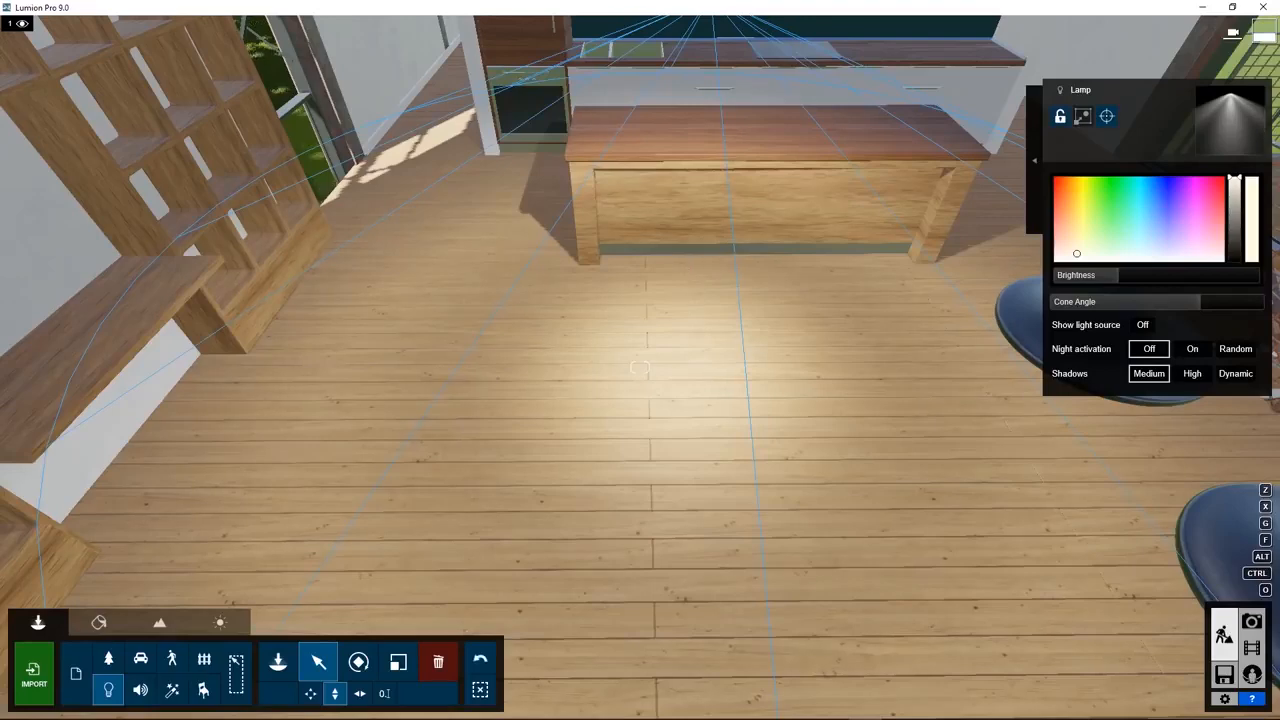
right_click_drag(648, 400, 645, 324)
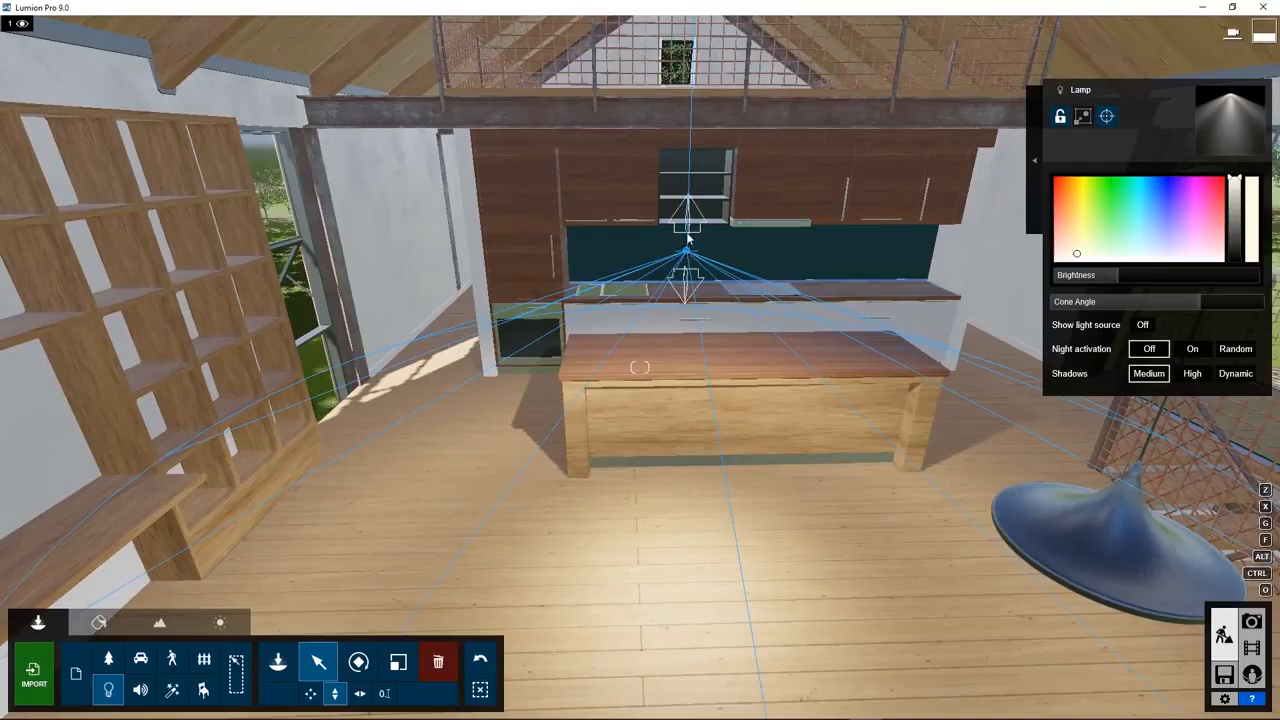
left_click_drag(686, 256, 686, 218)
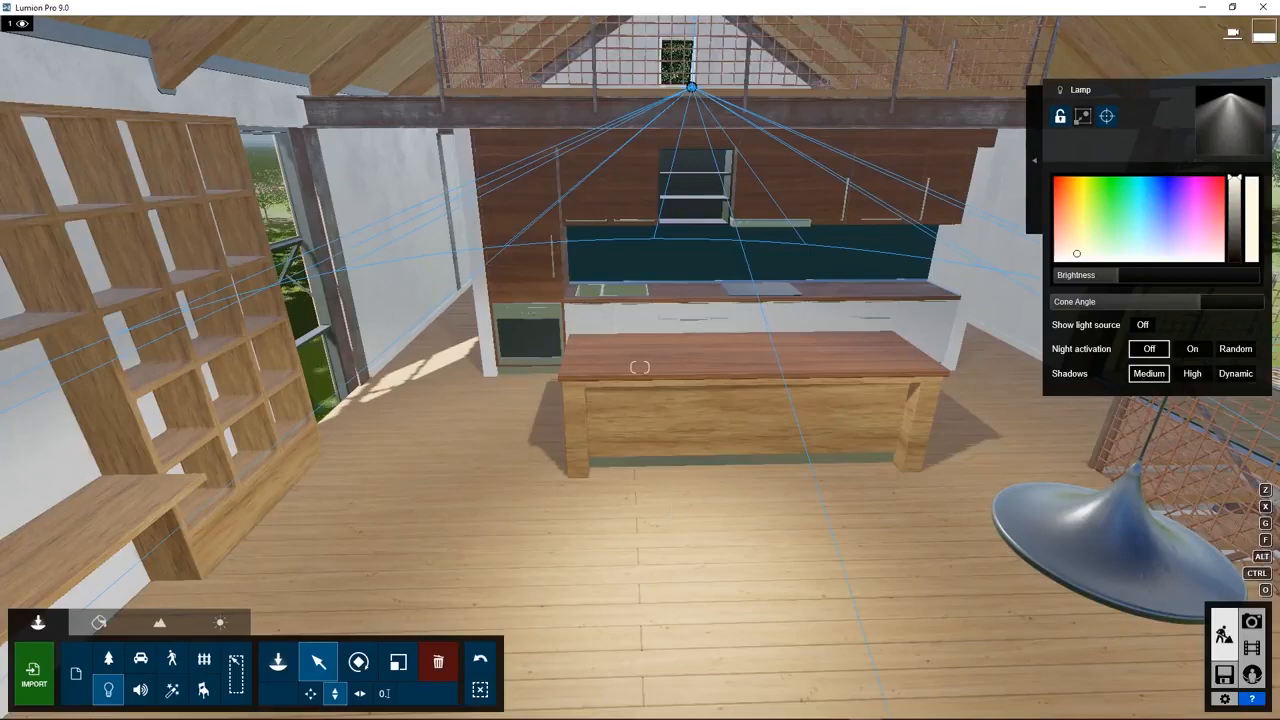
Look over the three pendant lamps and delete the spotlight in front of the kitchen island.
right_click_drag(640, 367, 738, 374)
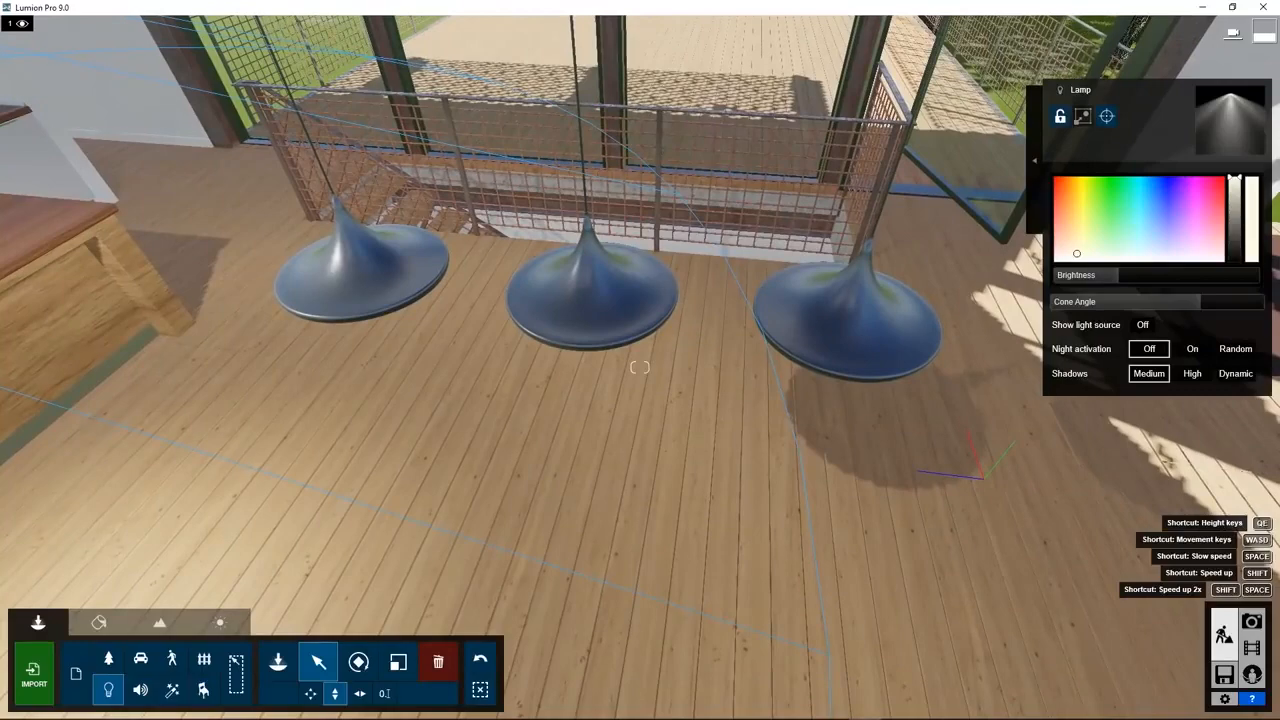
right_click_drag(640, 367, 602, 266)
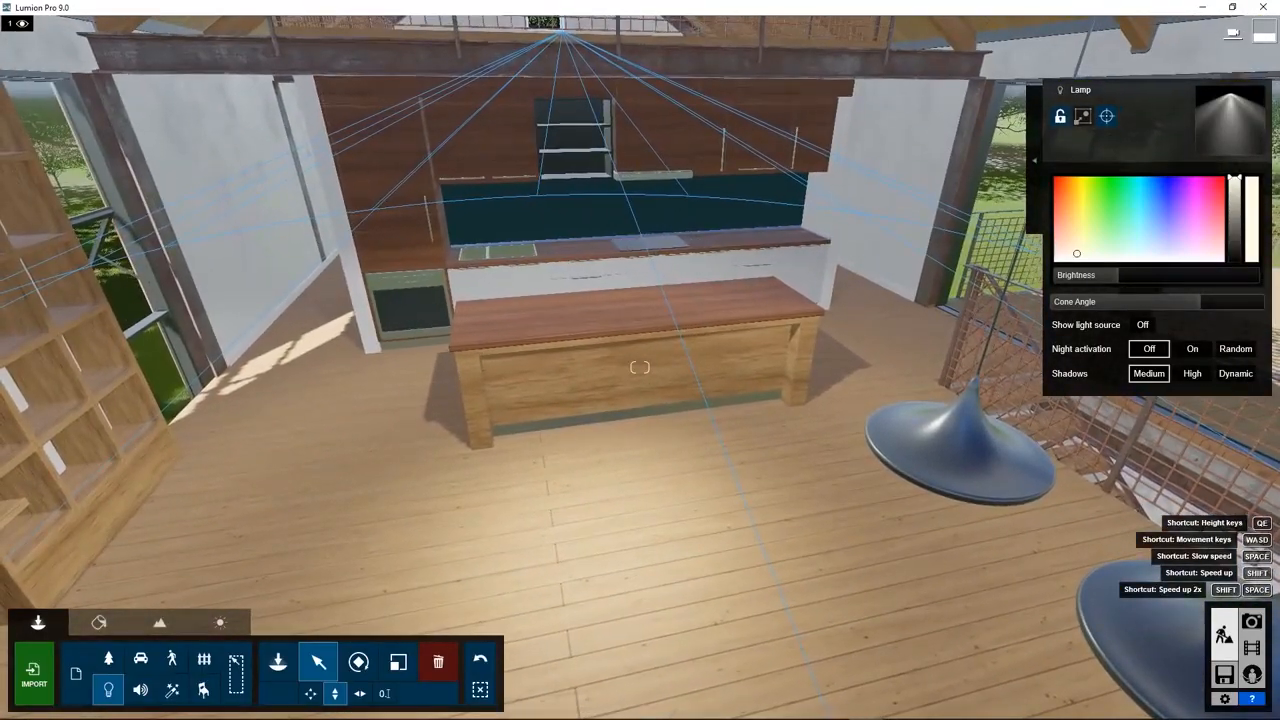
right_click_drag(690, 513, 677, 508)
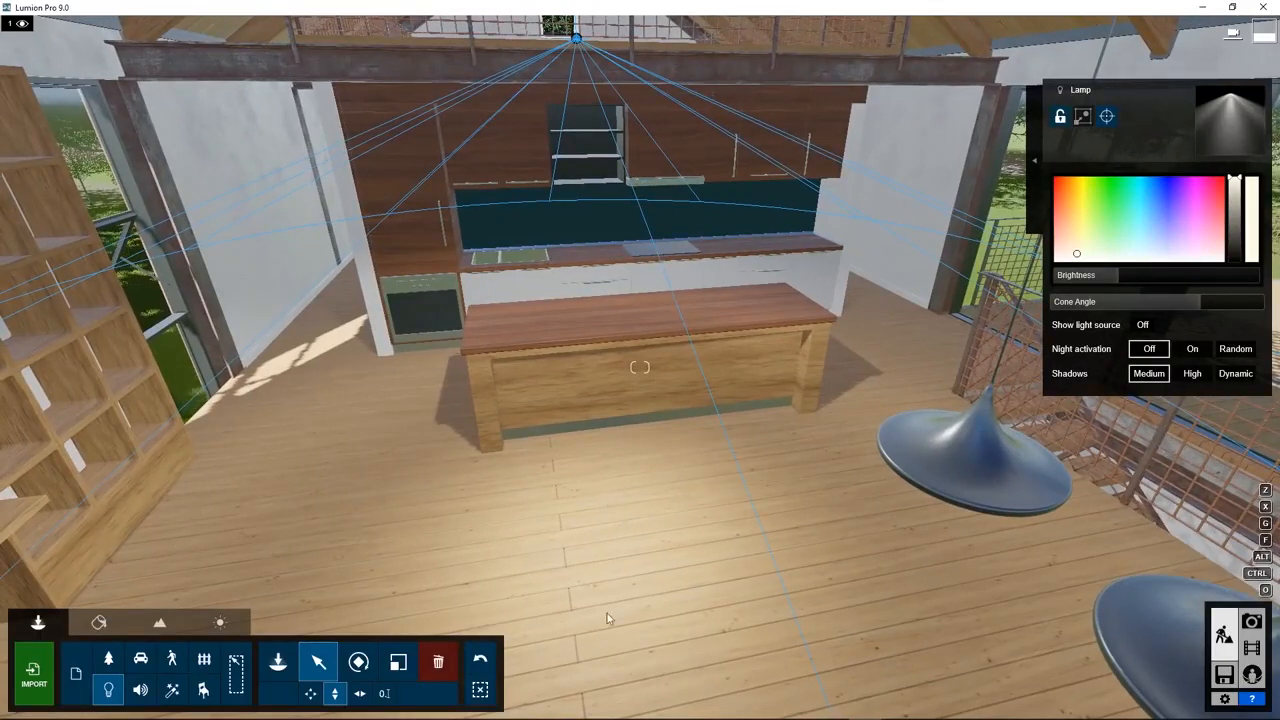
left_click(439, 664)
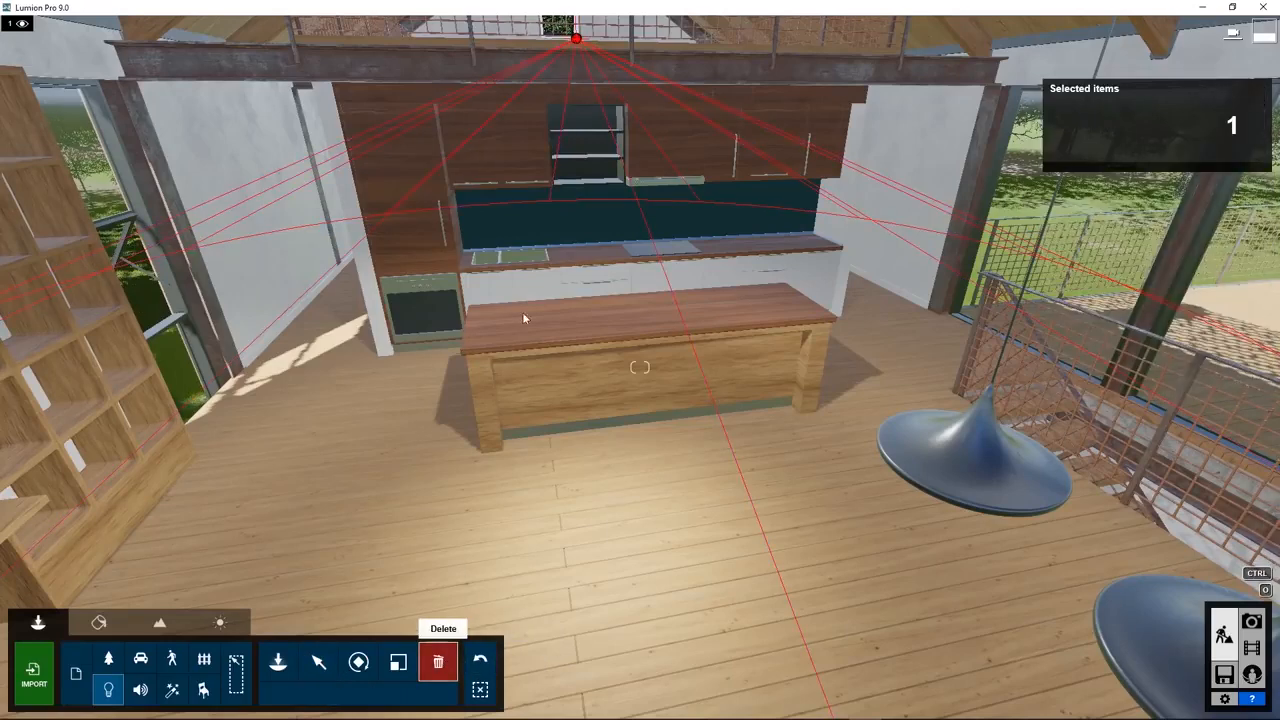
left_click(577, 40)
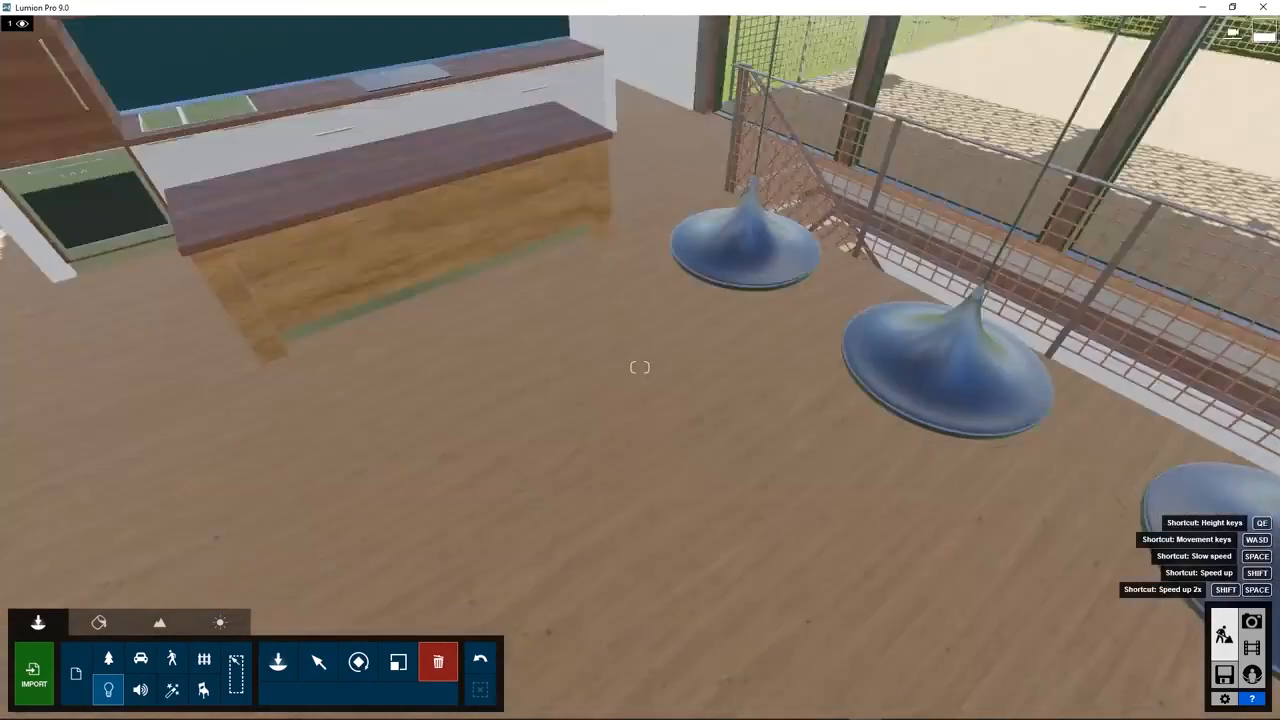
Place a Lamp30 spotlight above the floor beside the pendant lamp farthest from the kitchen.
left_click(278, 662)
left_click(221, 419)
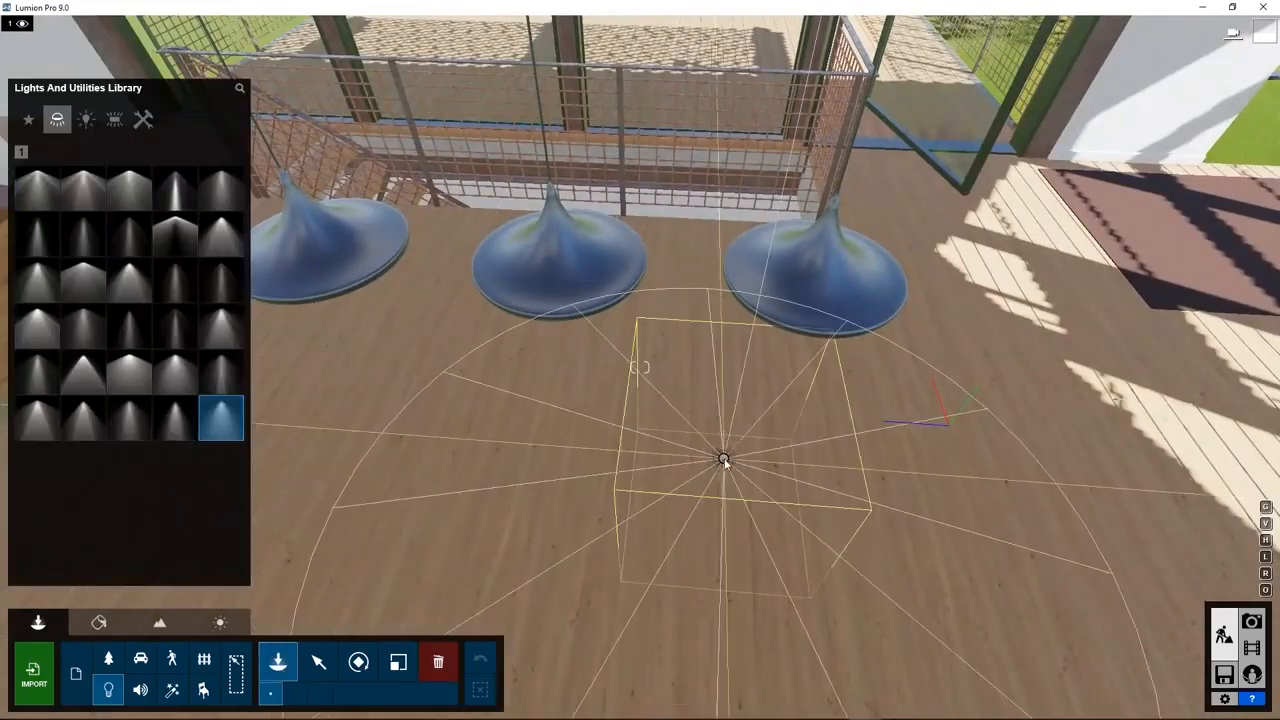
key("h")
left_click_drag(723, 460, 752, 466)
left_click(323, 659)
Move the Lamp30 spotlight horizontally by about 0.4 m onto the centre of the pendant lamp farthest from the kitchen.
right_click_drag(470, 500, 625, 385)
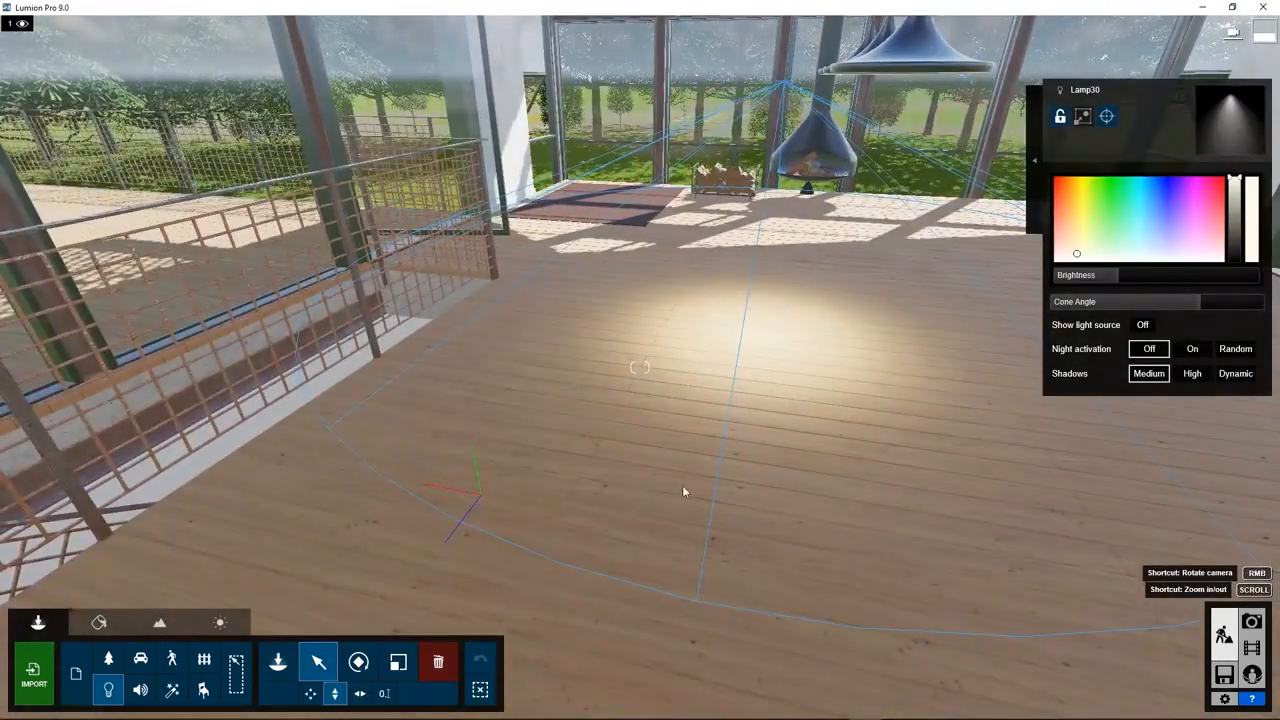
right_click_drag(560, 330, 610, 390)
scroll(610, 390, "down", 3)
middle_click_drag(611, 387, 1206, 459)
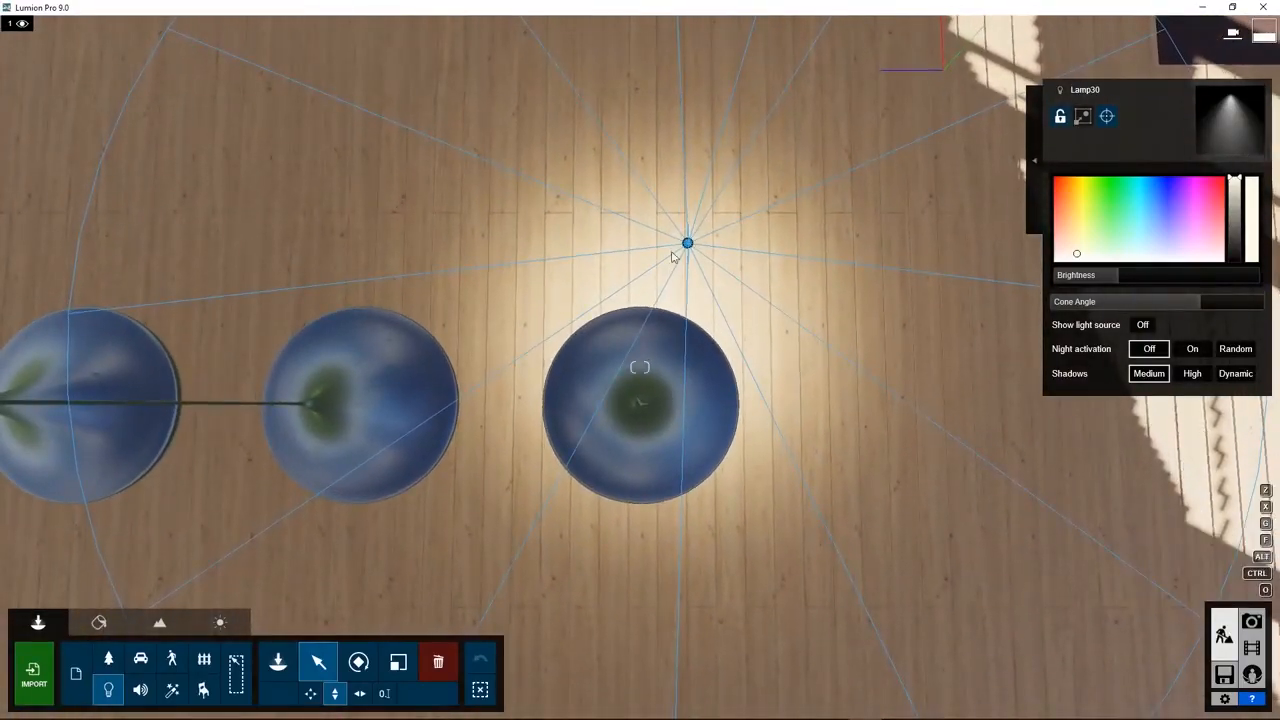
left_click(310, 693)
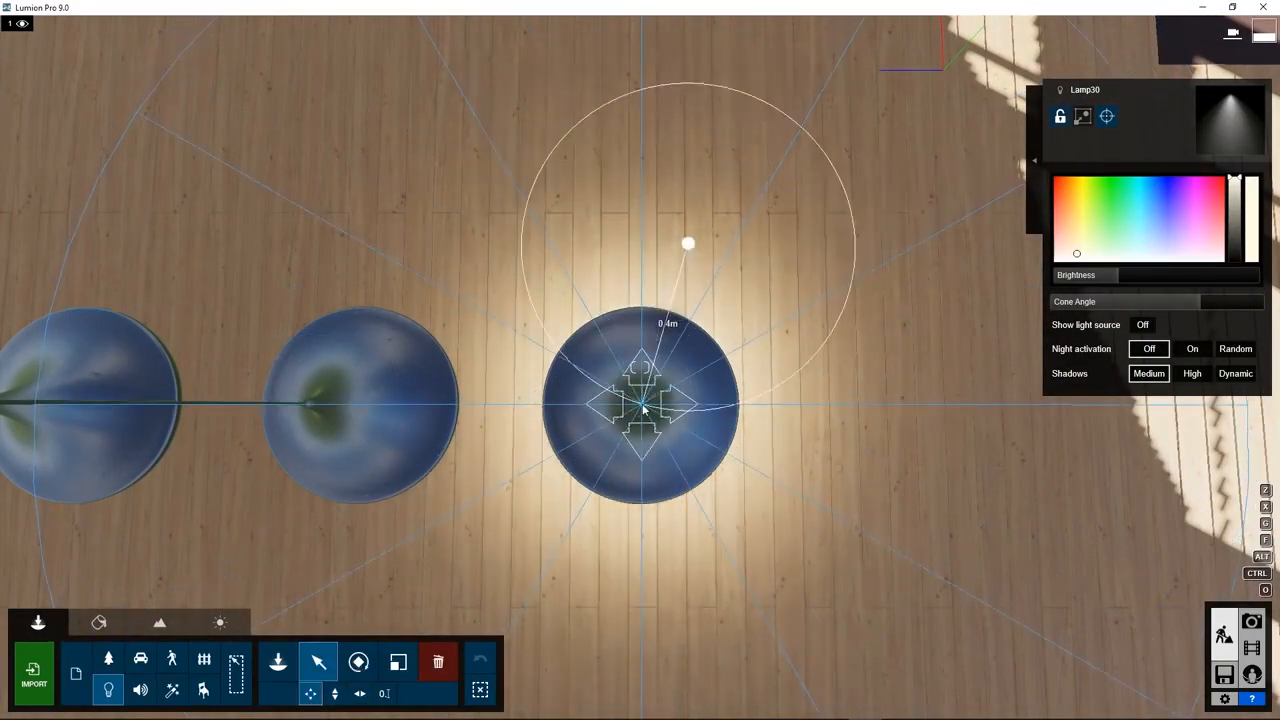
left_click_drag(643, 408, 643, 406)
Examine the spotlight's placement in the pendant shade from below and above, and open its numeric position values.
key("o")
right_click_drag(699, 614, 700, 230)
left_click(335, 693)
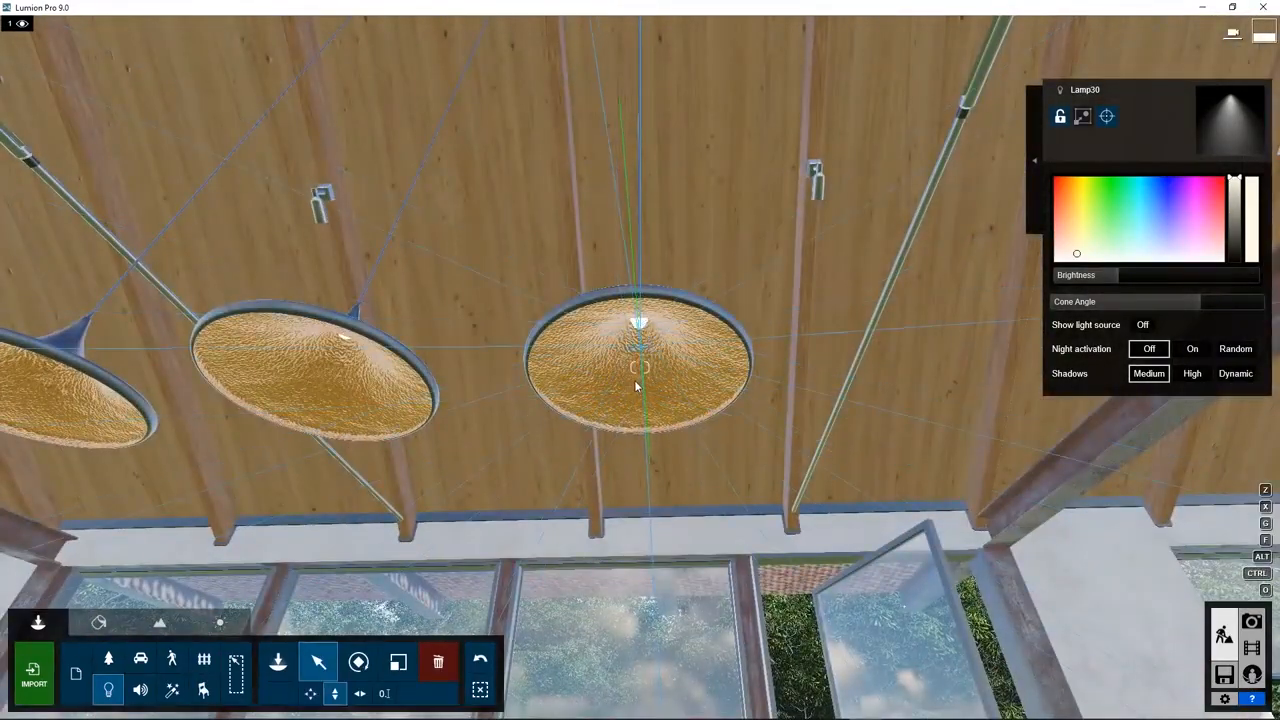
right_click_drag(671, 491, 806, 298)
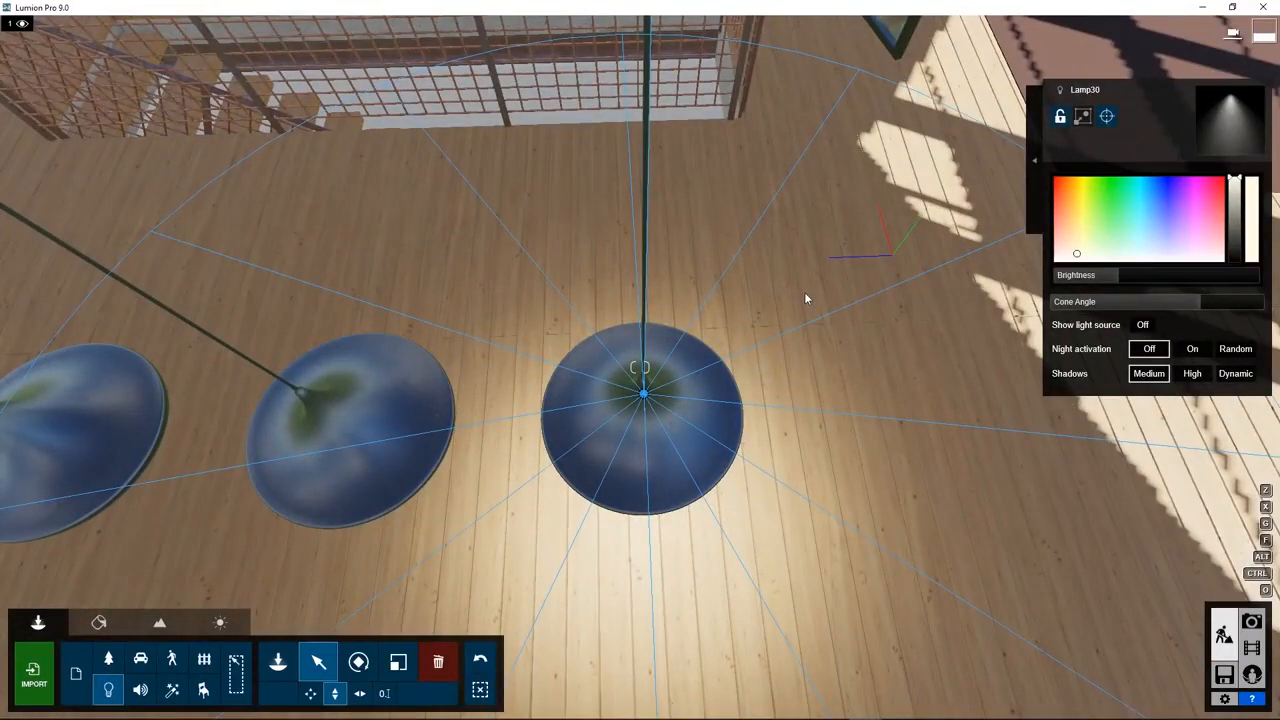
left_click(385, 694)
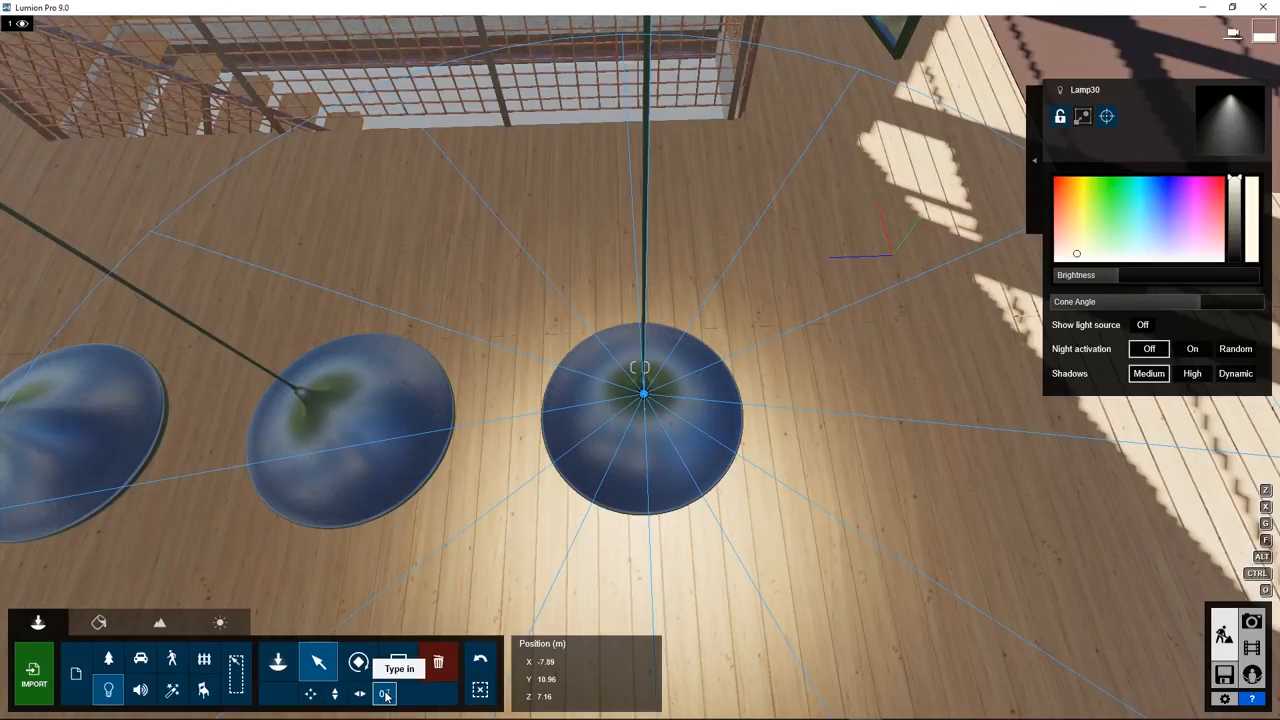
mouse_move(519, 686)
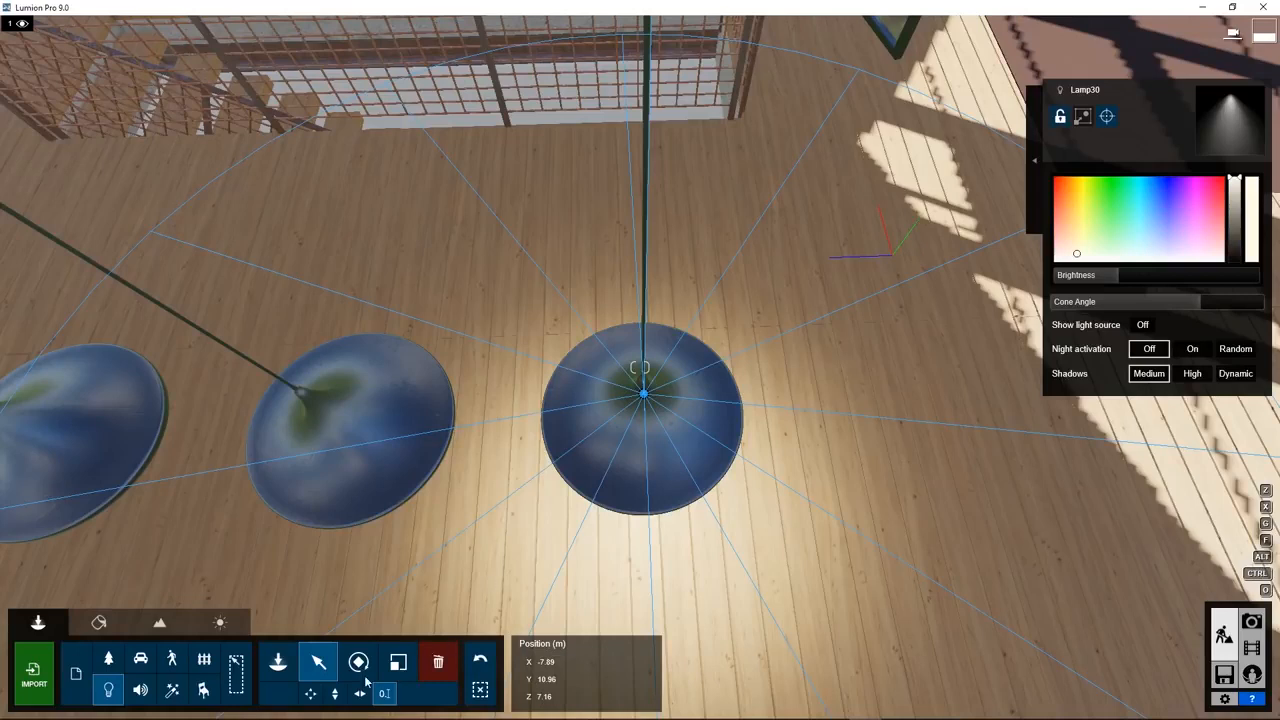
Copy the spotlight horizontally onto the centres of the middle pendant lamp and the one nearest the kitchen.
left_click(309, 693)
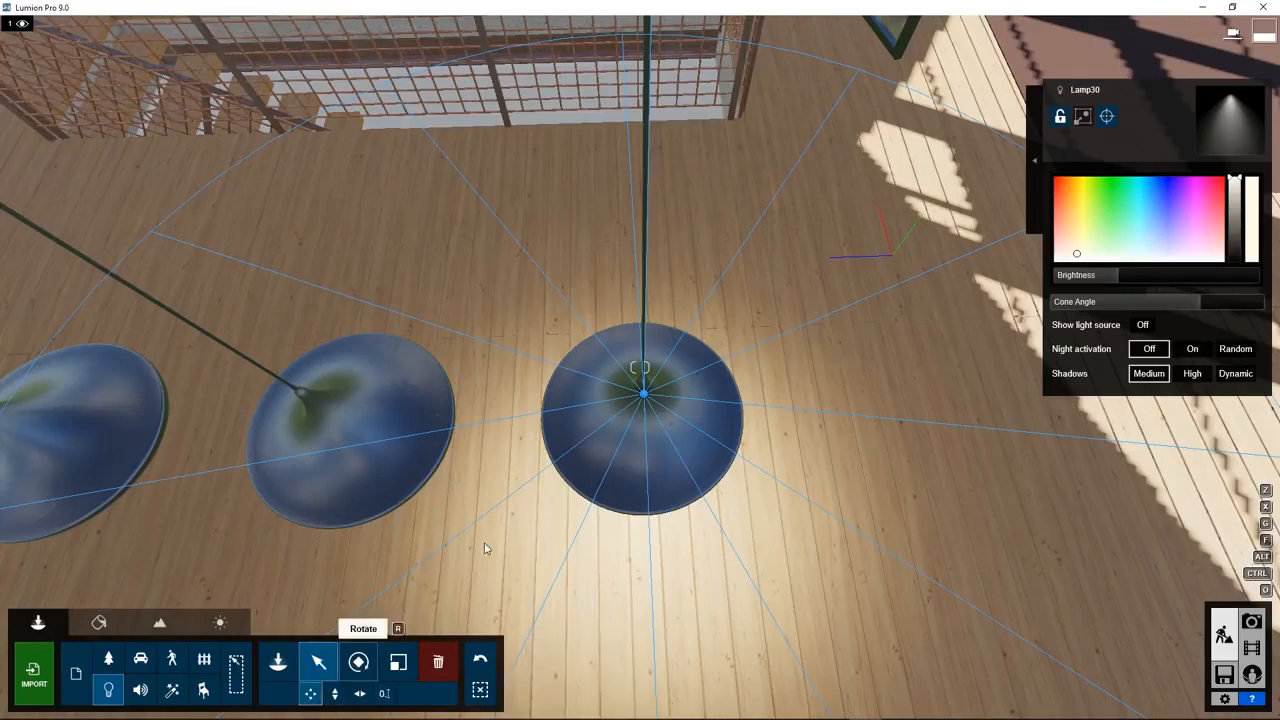
mouse_move(648, 398)
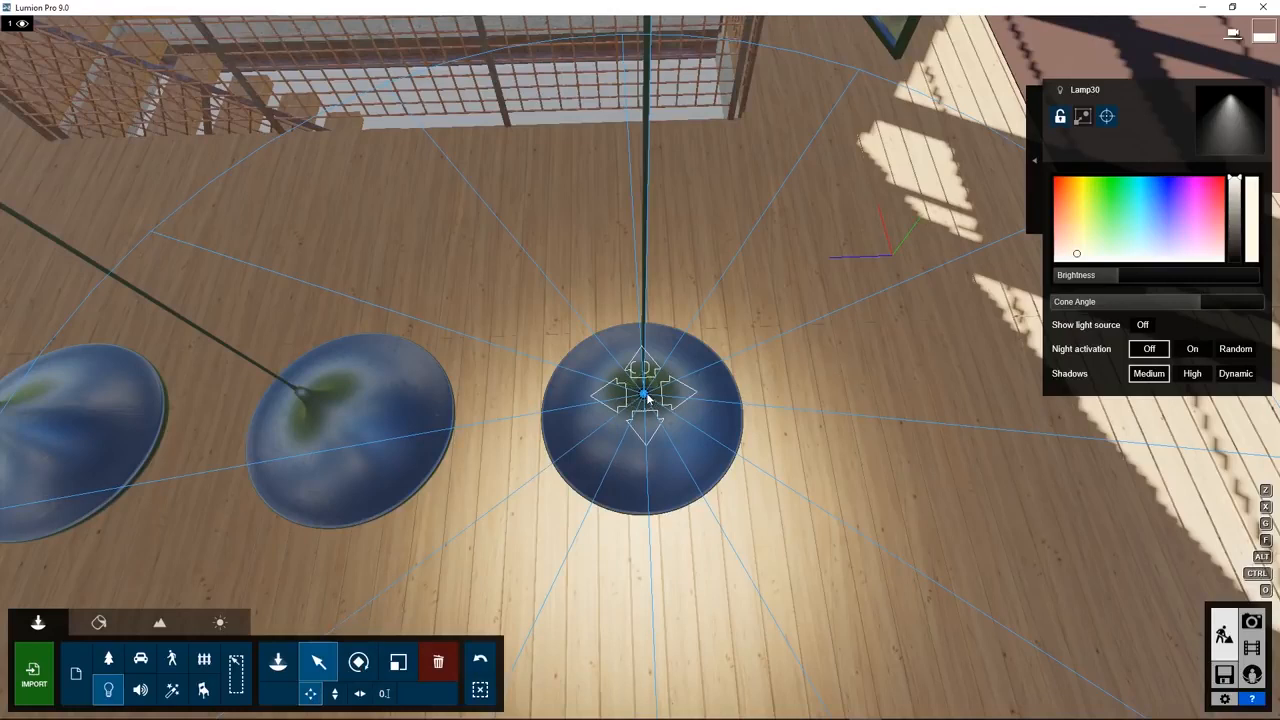
key("alt")
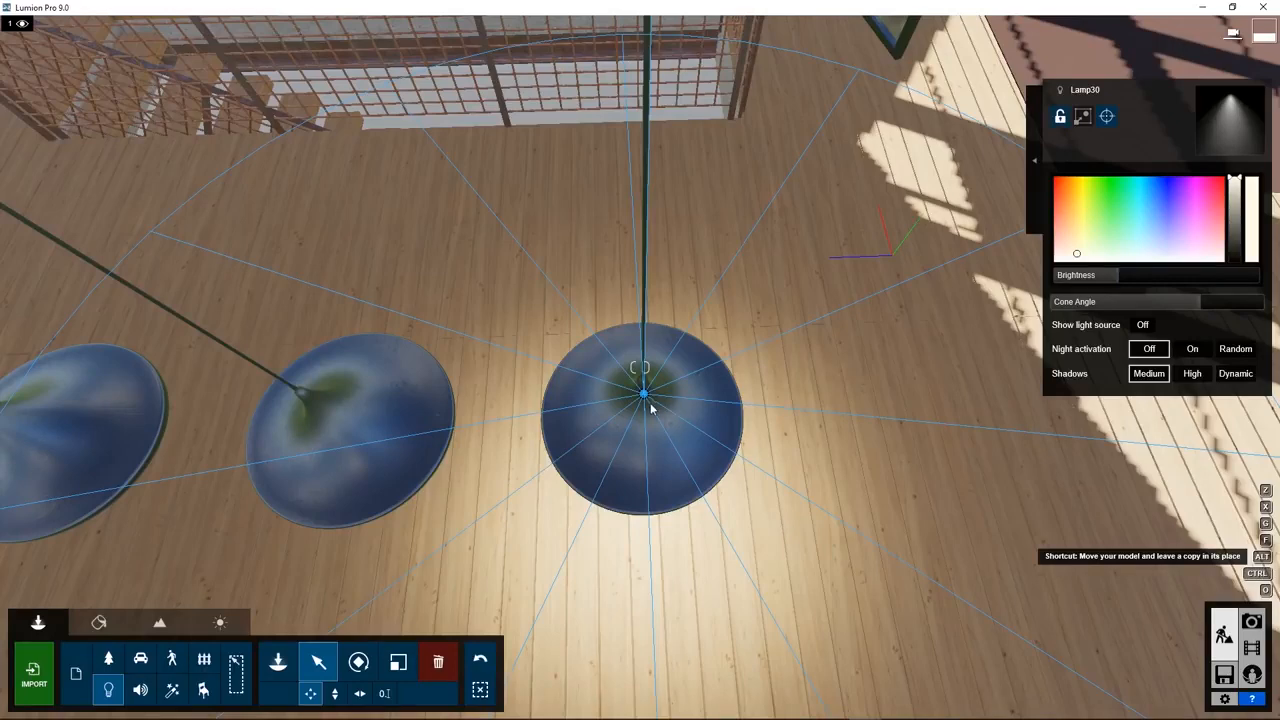
left_click_drag(650, 405, 315, 404, "alt")
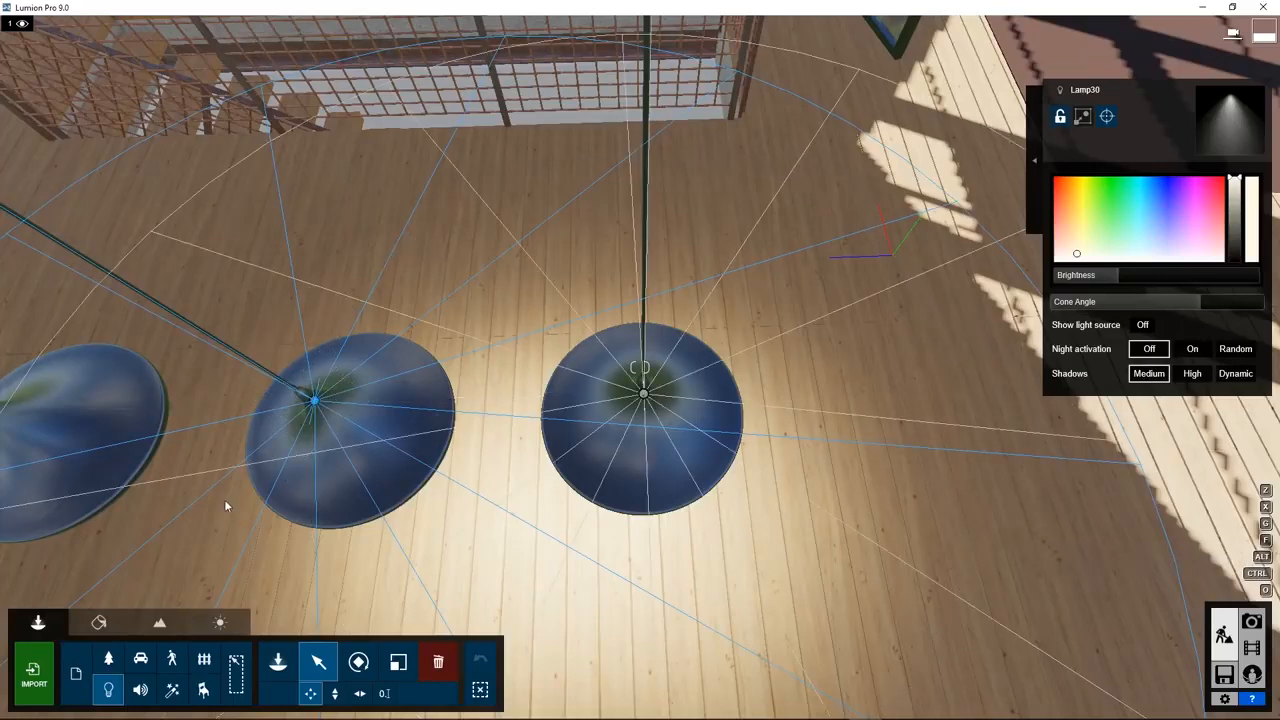
mouse_move(229, 506)
right_mouse_down()
mouse_move(150, 502)
mouse_move(224, 499)
right_mouse_up()
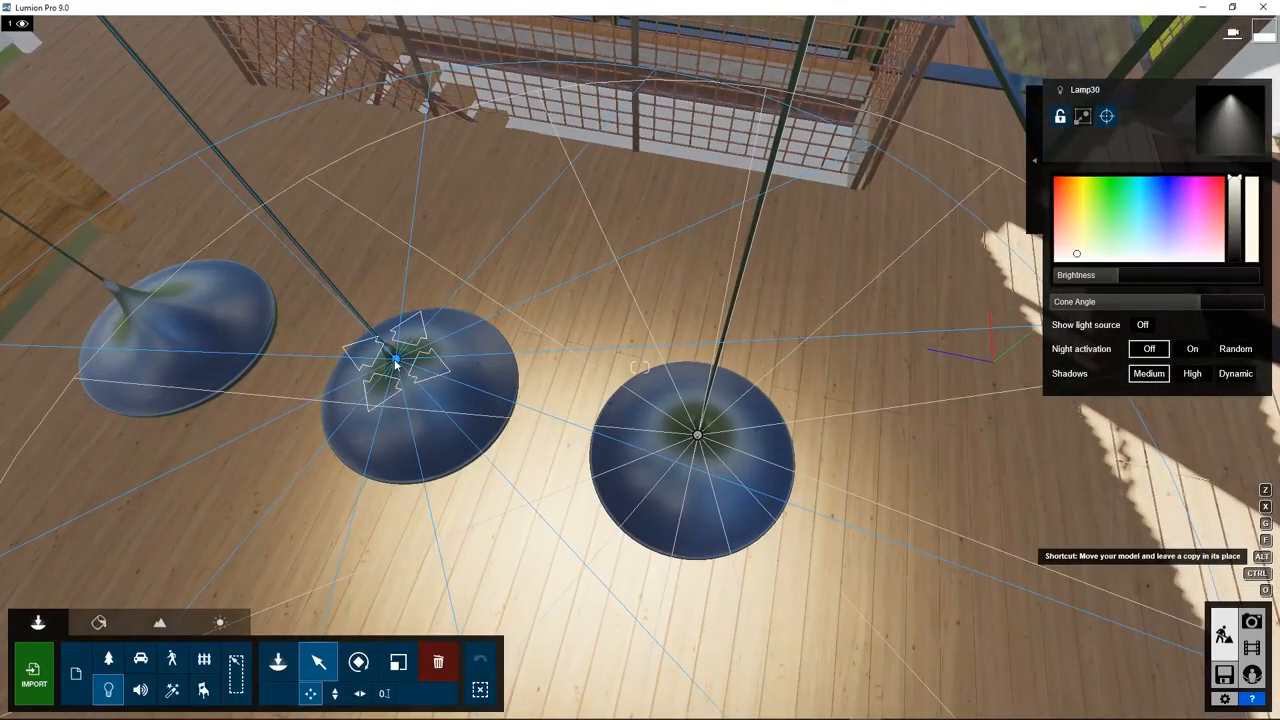
left_click_drag(396, 364, 144, 307, "alt")
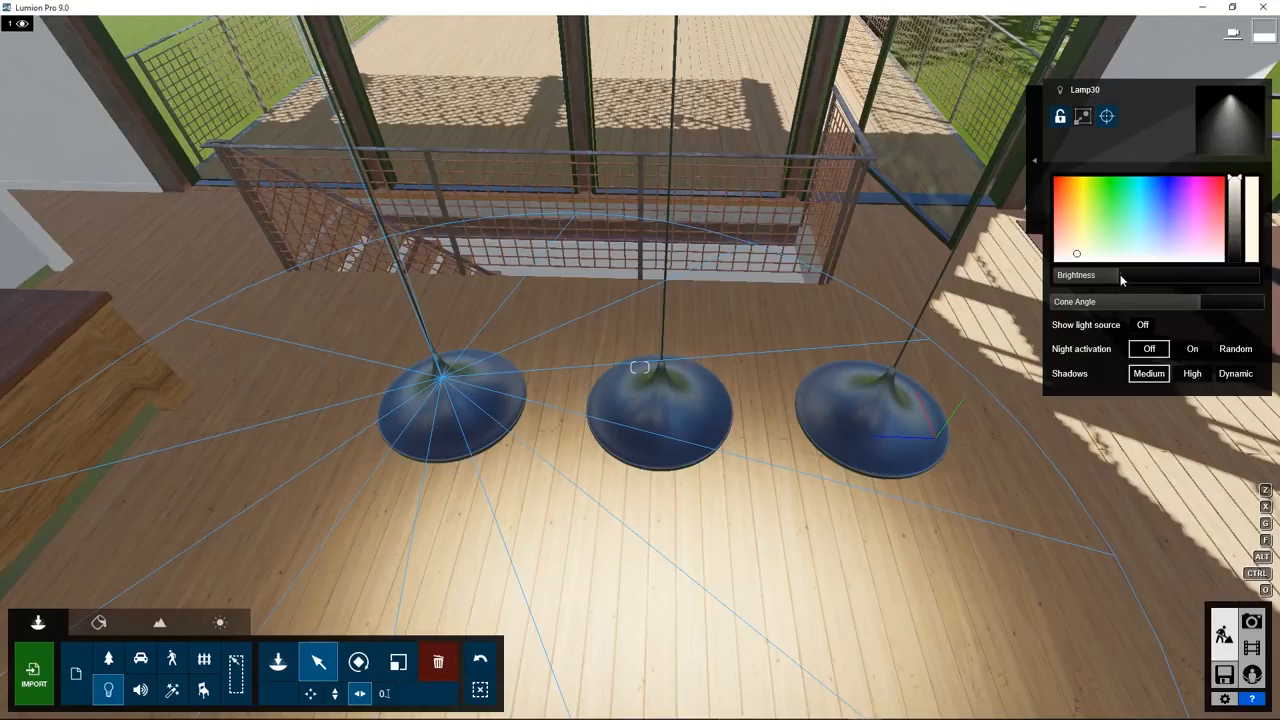
Narrow the cone angle of the spotlight nearest the kitchen and set its night activation to On.
left_click_drag(1117, 283, 1092, 308)
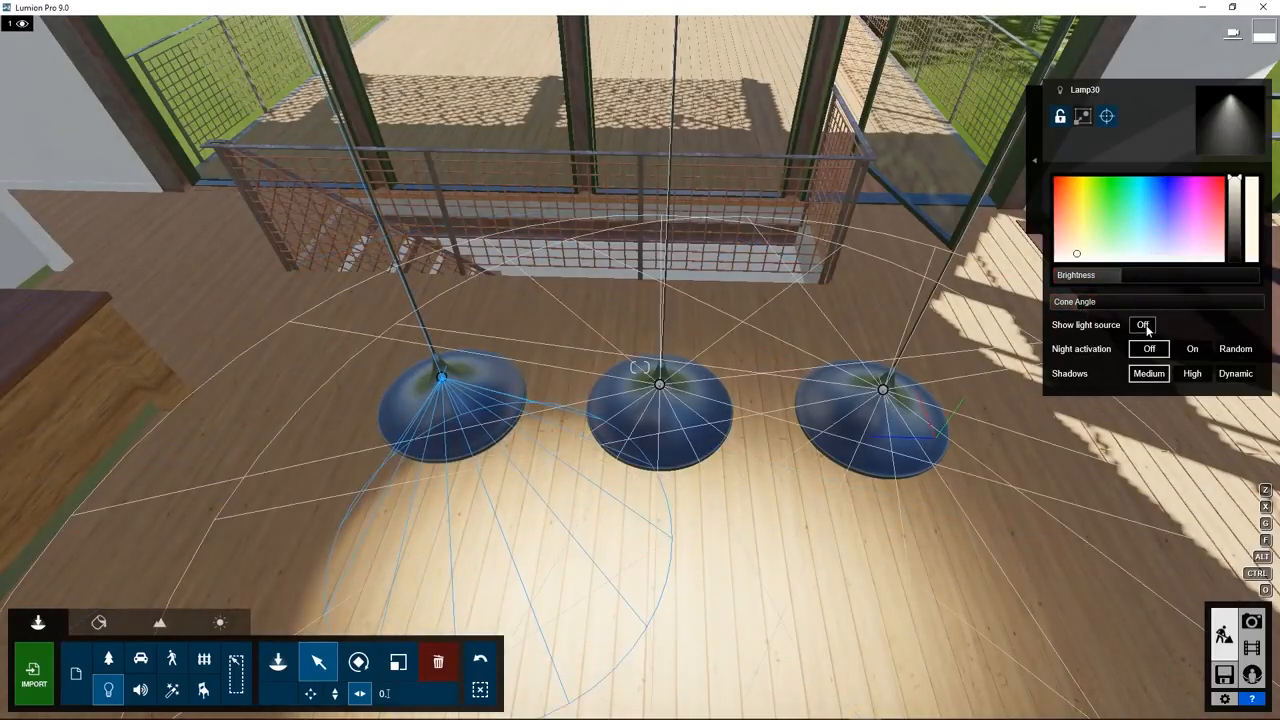
left_click(1145, 326)
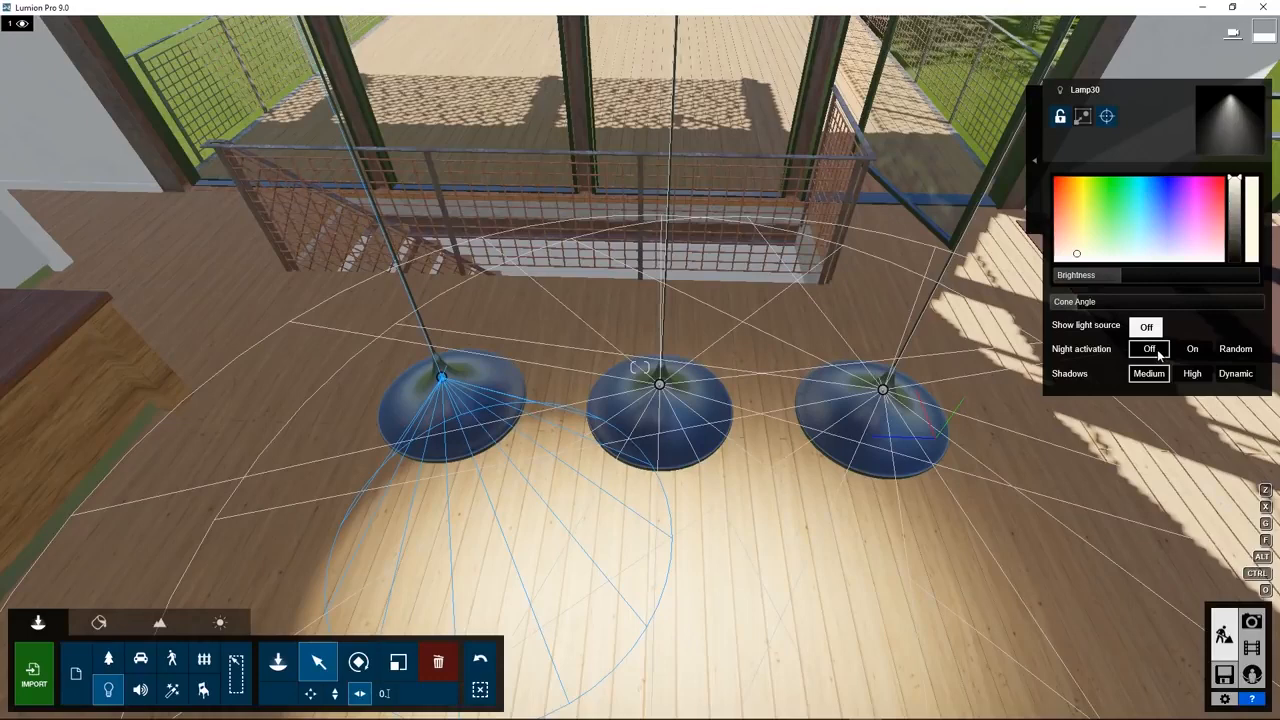
left_click(1190, 349)
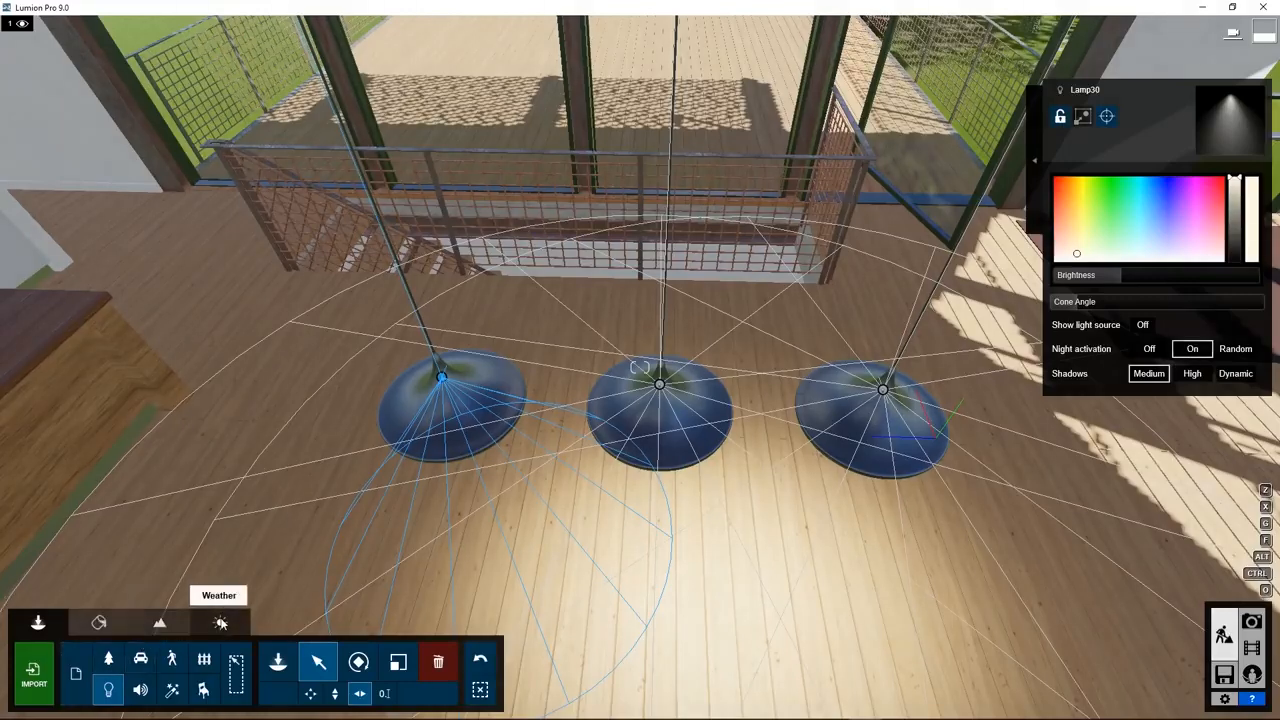
Try lowering the sun in the weather settings to test the spotlight's night activation.
left_click(220, 622)
left_click_drag(116, 654, 118, 690)
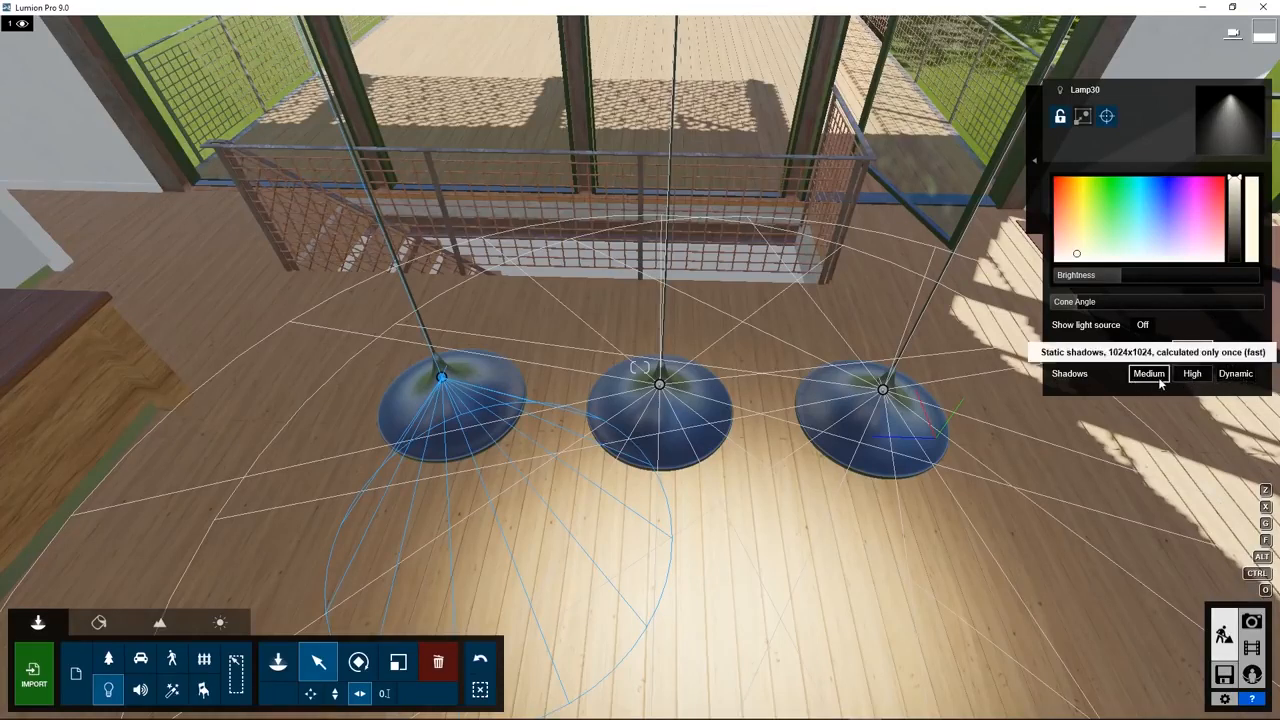
Compare the Medium, High and Dynamic shadow options on the spotlight nearest the kitchen and keep High.
left_click(1191, 376)
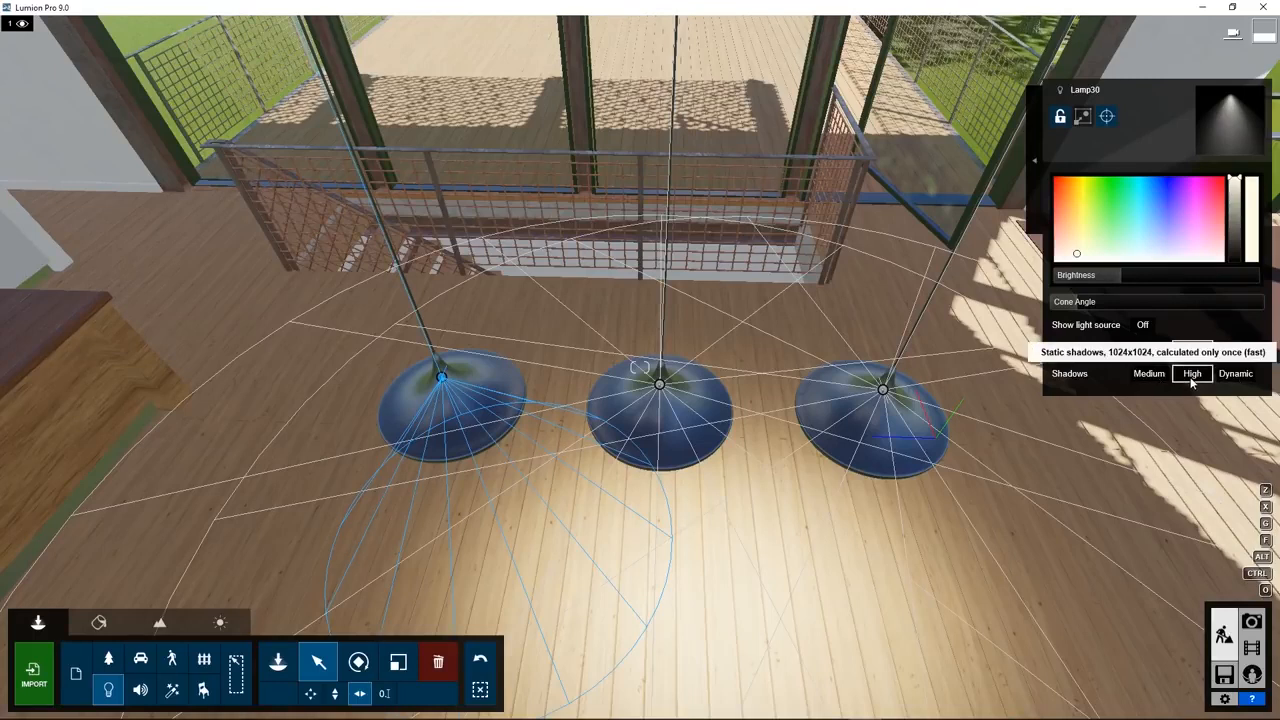
left_click(1236, 375)
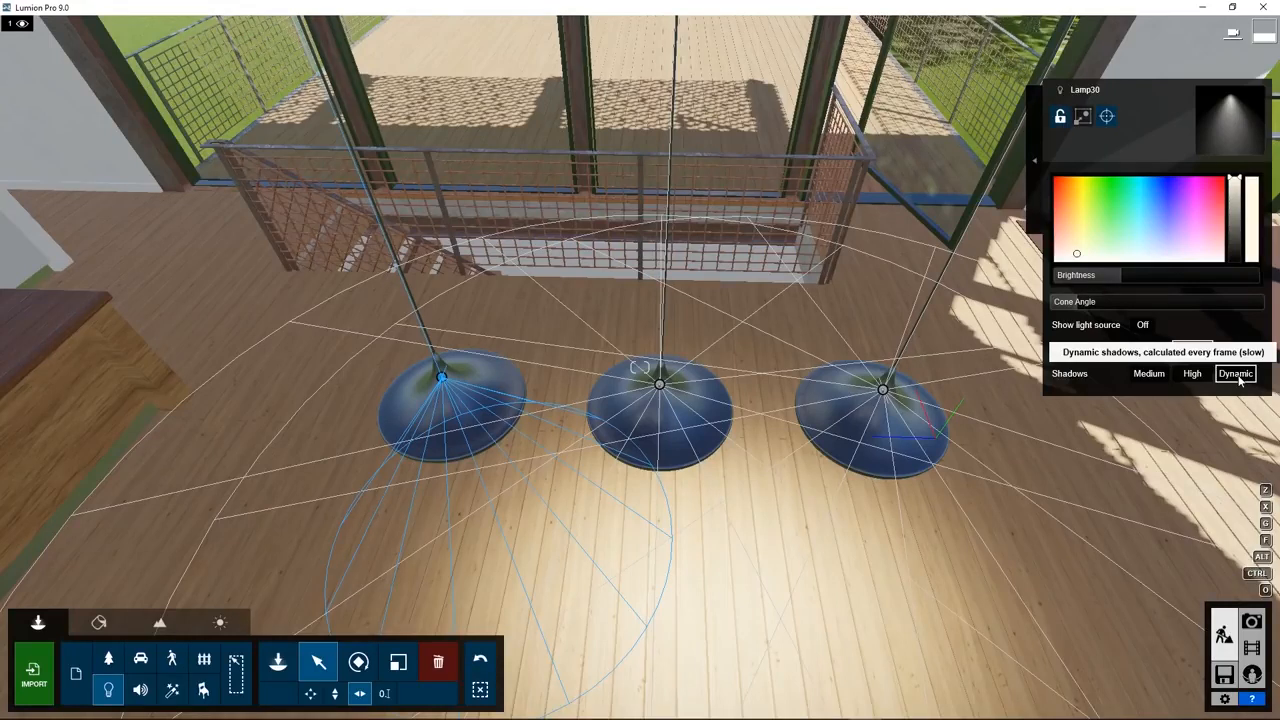
left_click(1160, 376)
left_click(1188, 376)
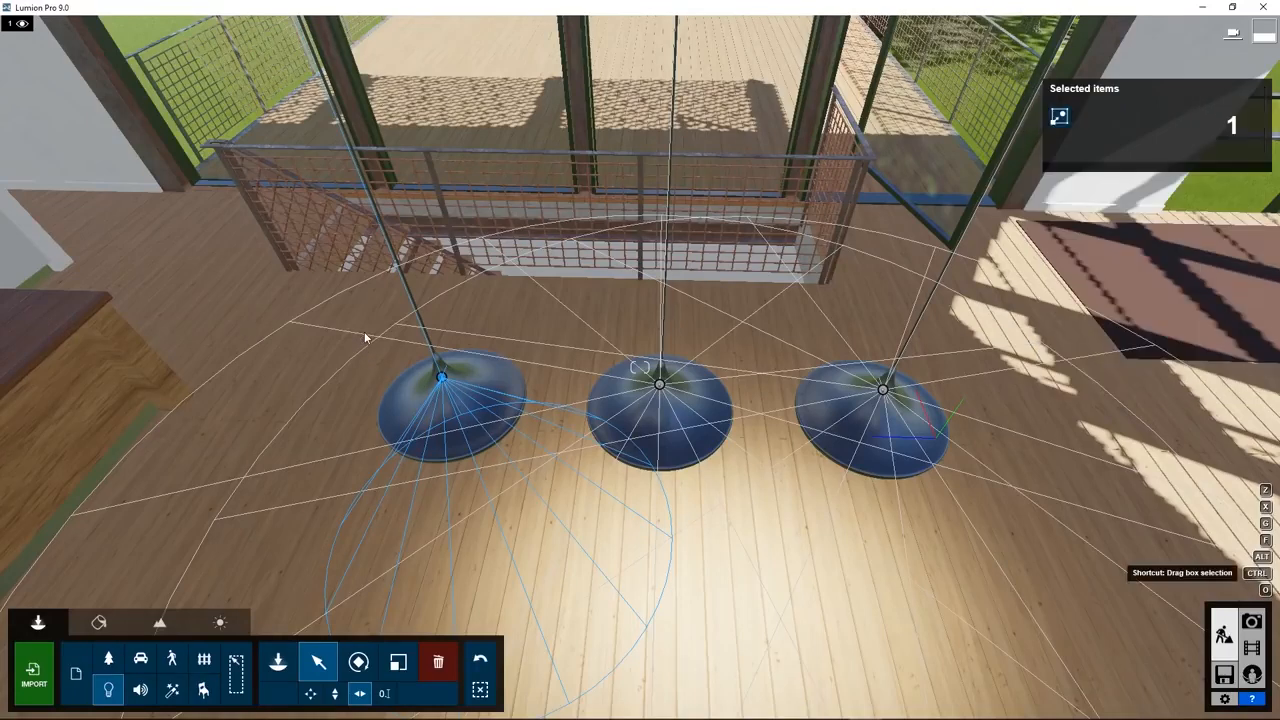
Select all three pendant spotlights, give them one shared narrow cone angle and set their night activation to Off.
left_click_drag(364, 331, 981, 440, "ctrl")
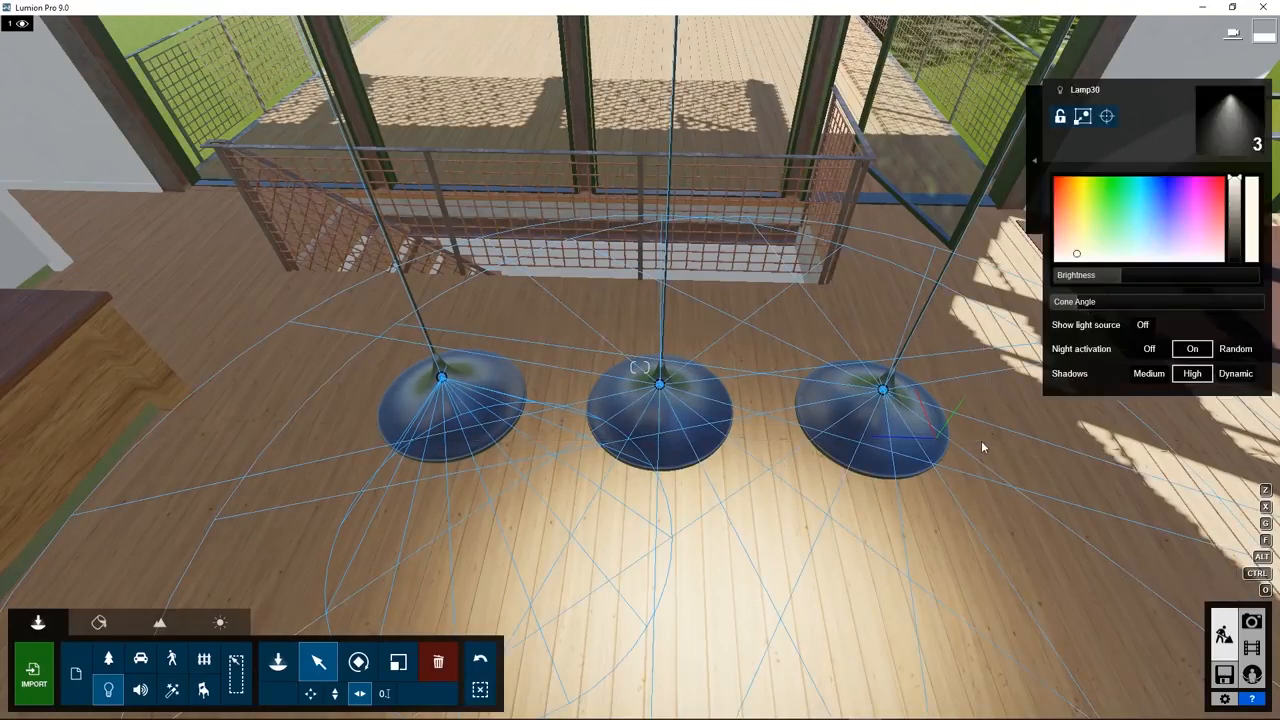
left_click_drag(1086, 304, 1097, 304)
left_click(1150, 348)
left_click(1190, 349)
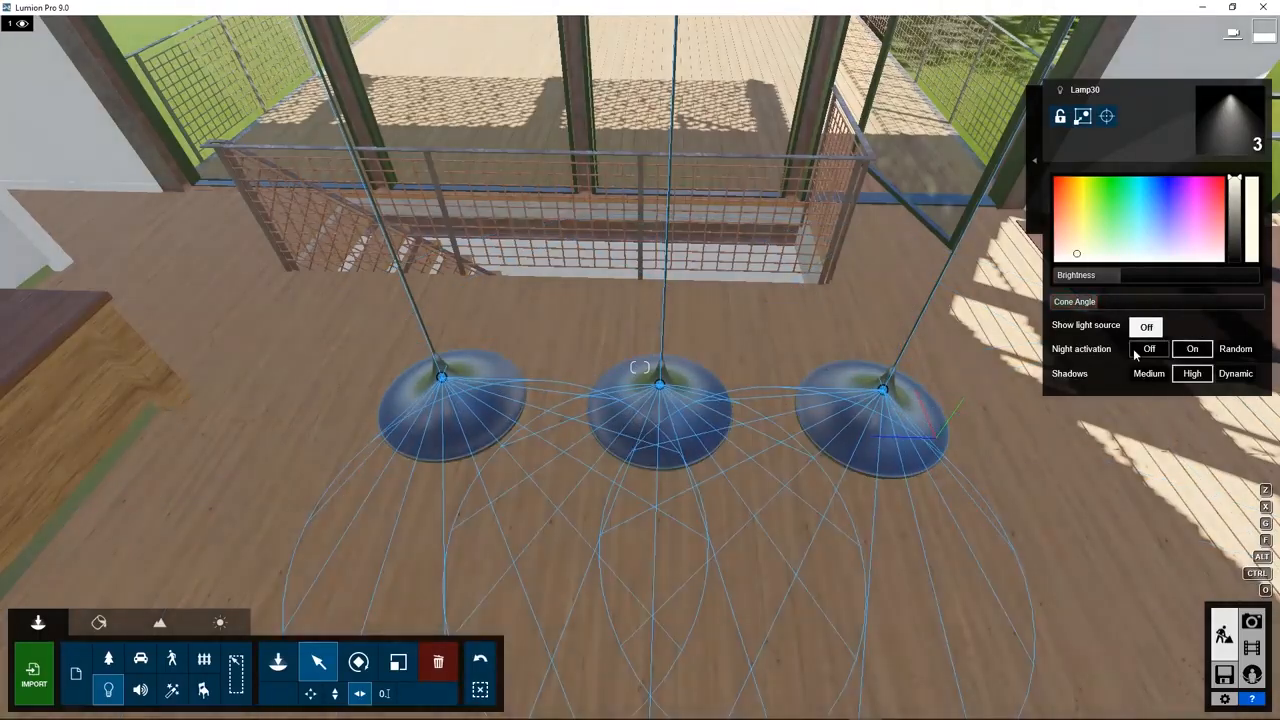
left_click(1142, 352)
Set the three spotlights' shadows to High and fine-tune their brightness.
left_click(1153, 376)
left_click(1188, 375)
left_click_drag(1132, 279, 1121, 280)
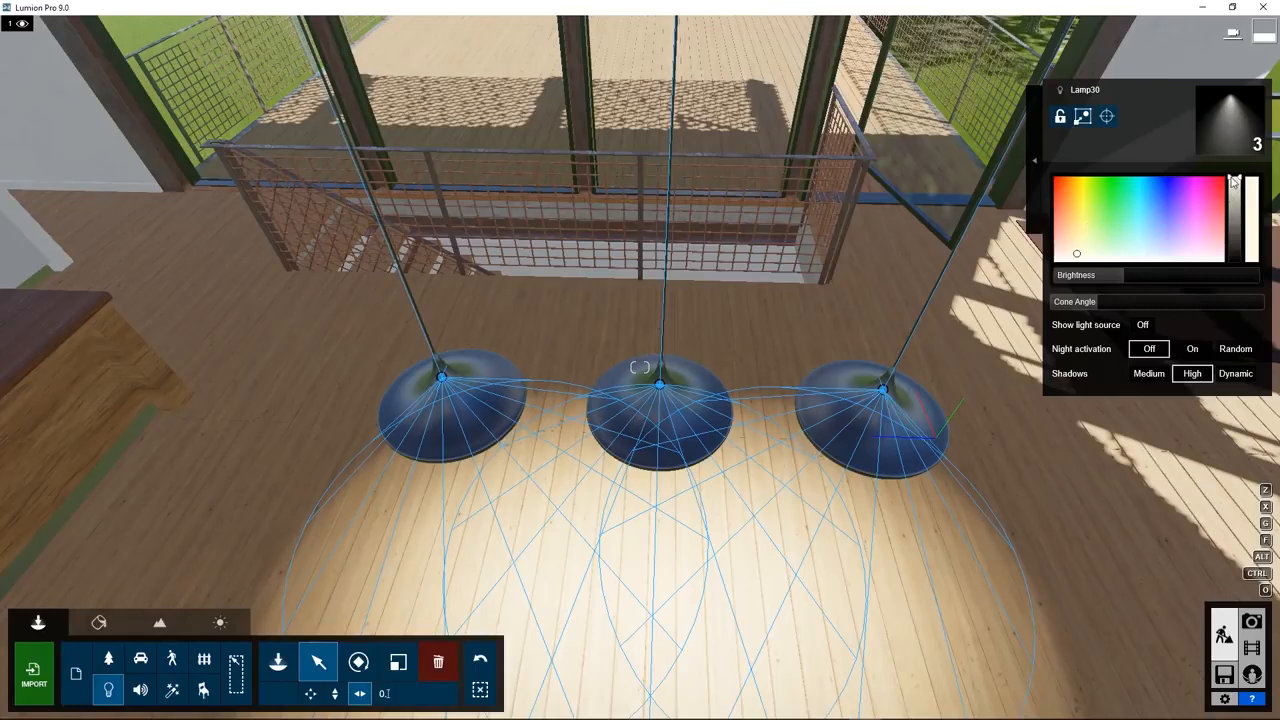
mouse_move(1234, 180)
left_mouse_down()
mouse_move(1231, 250)
mouse_move(1234, 180)
left_mouse_up()
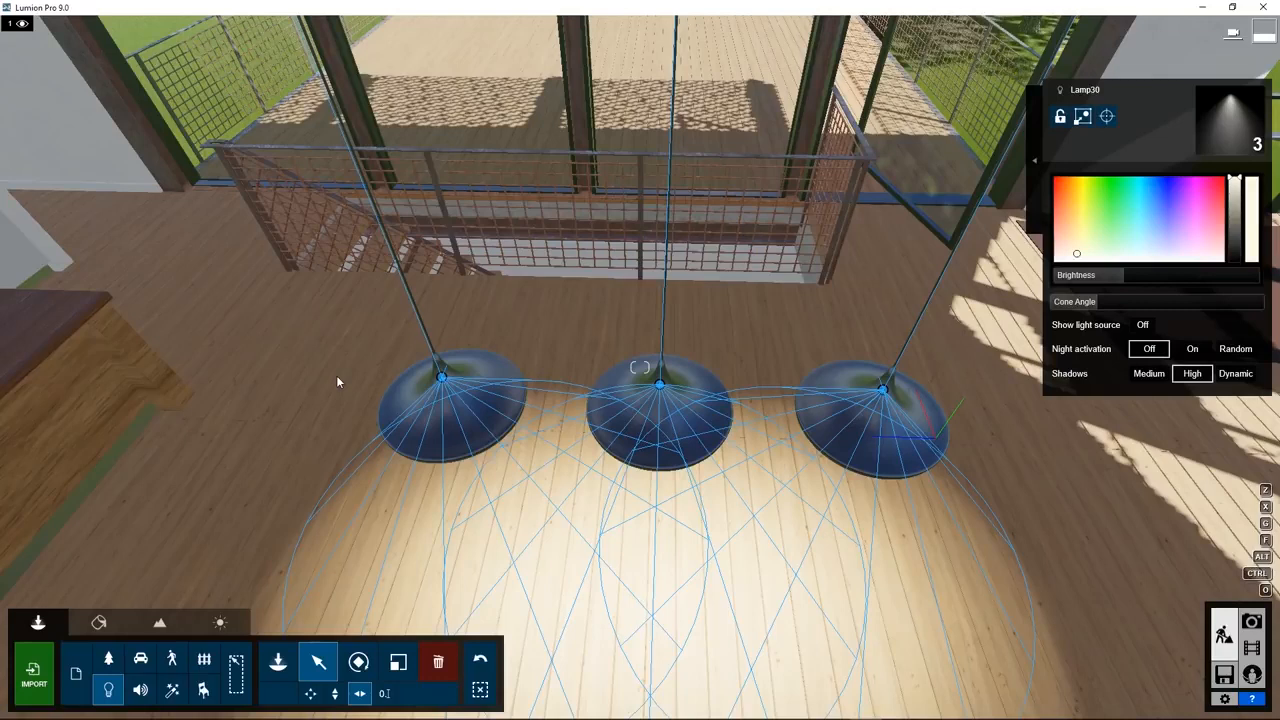
Delete all three selected spotlights from the pendant lamps.
left_click(438, 662)
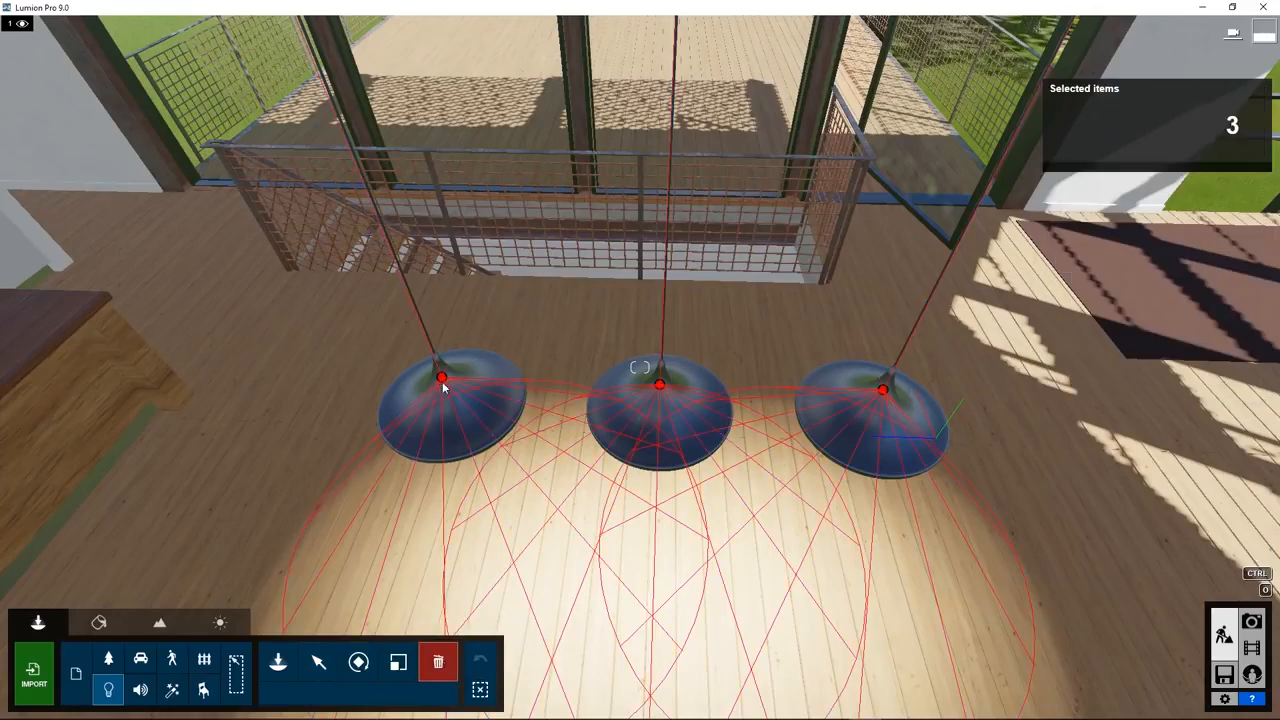
left_click(443, 379)
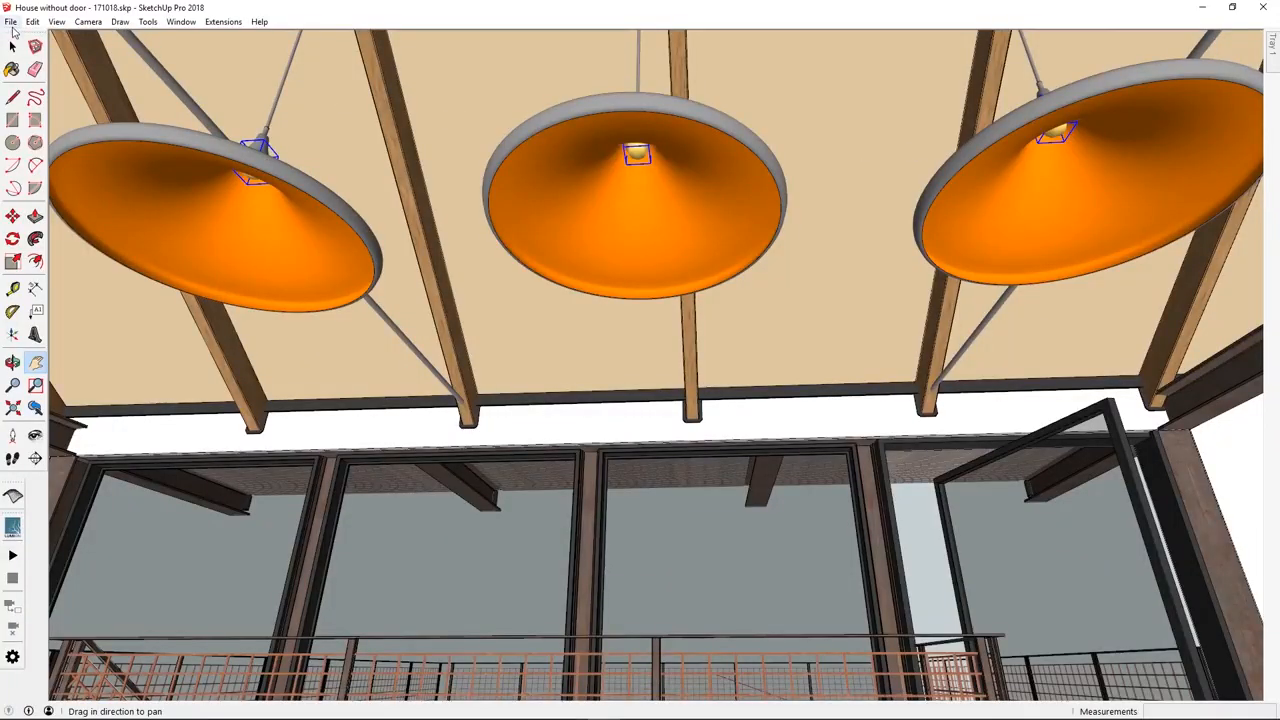
Switch to SketchUp and open the 3D model export for the boxes around the pendant lamps' bulbs.
left_click(11, 24)
mouse_move(33, 214)
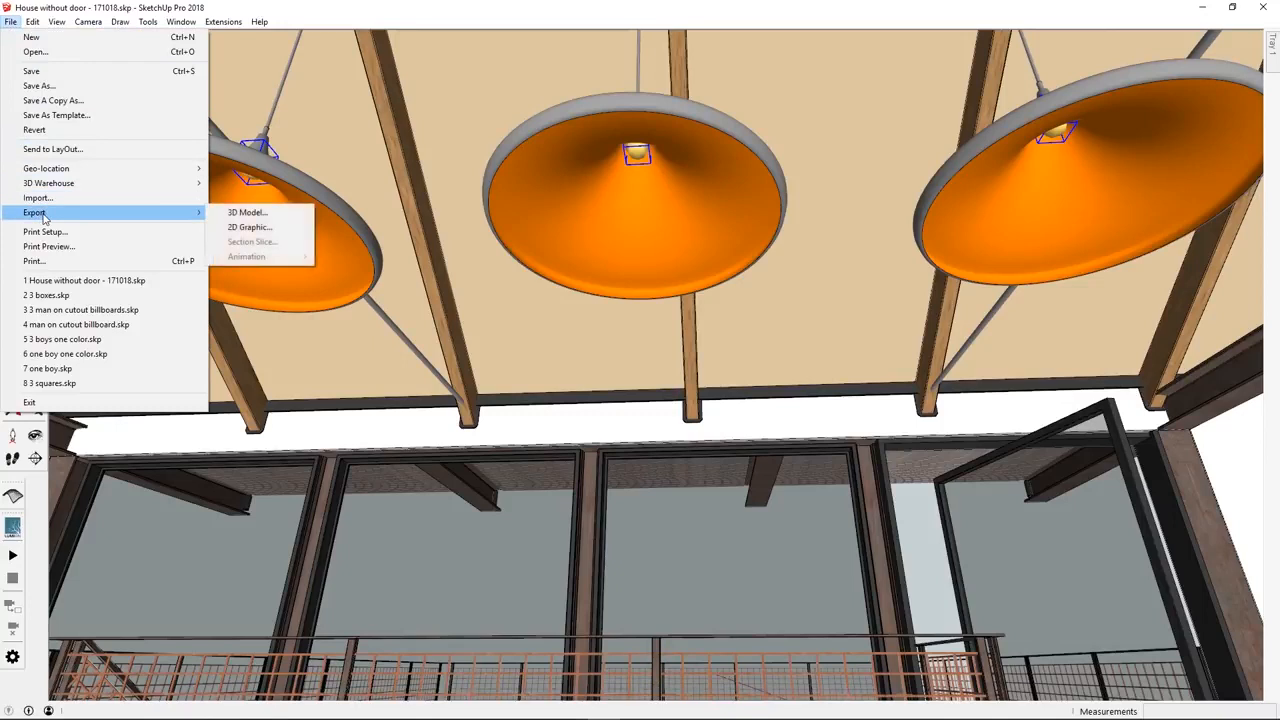
left_click(243, 213)
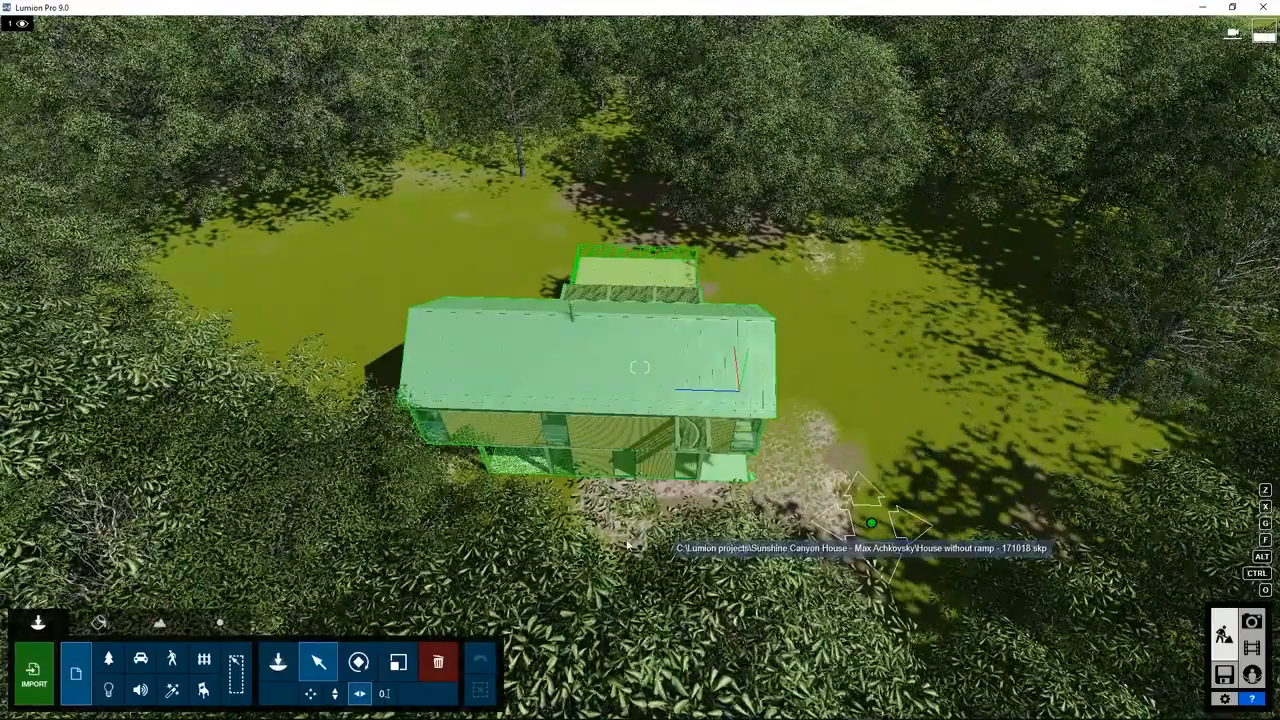
Switch back to Lumion, import the file 3 lights in canyon house.dae and place the model beside the house.
left_click(34, 672)
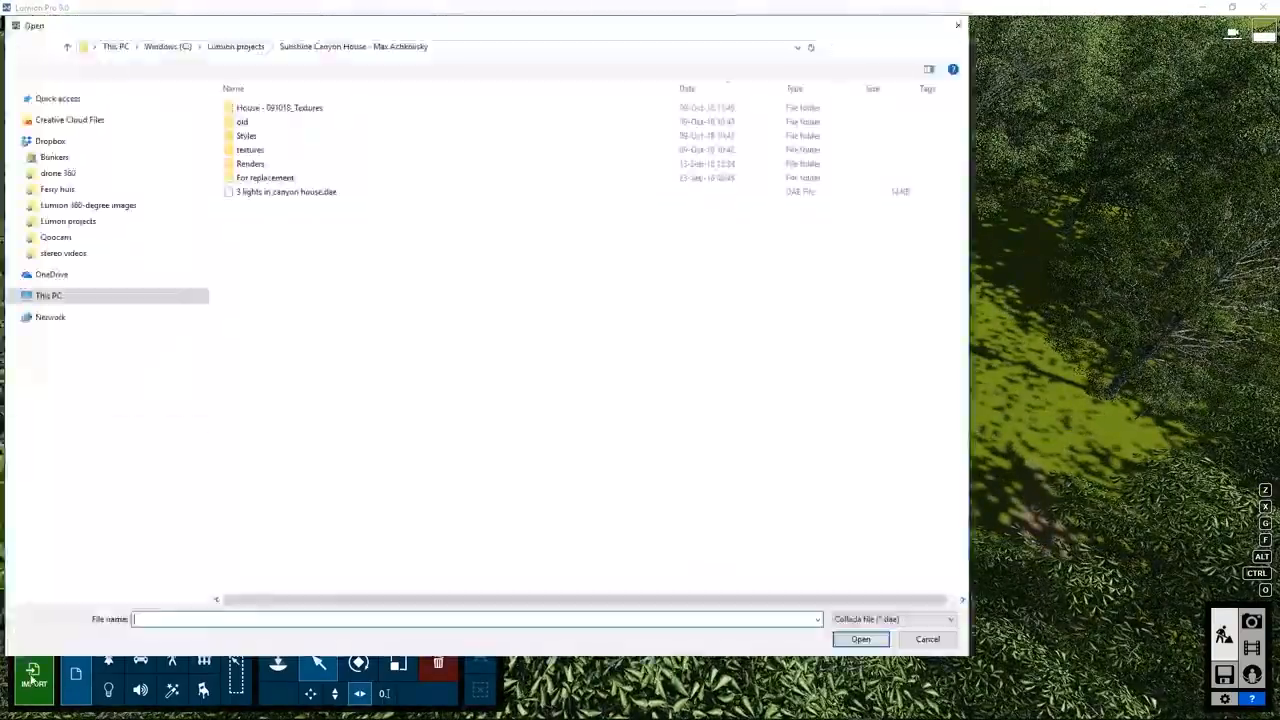
double_click(256, 193)
left_click(834, 503)
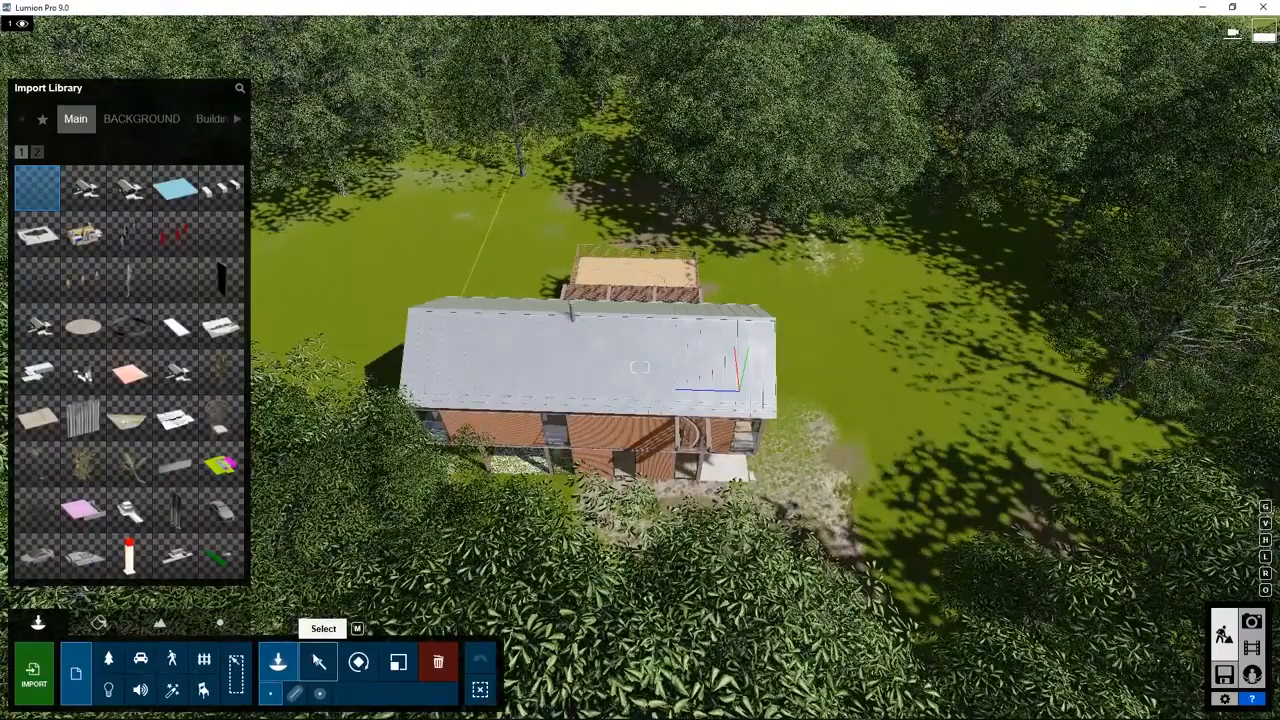
Align the imported lights model to the house model's position and open the numeric position values.
left_click(318, 662)
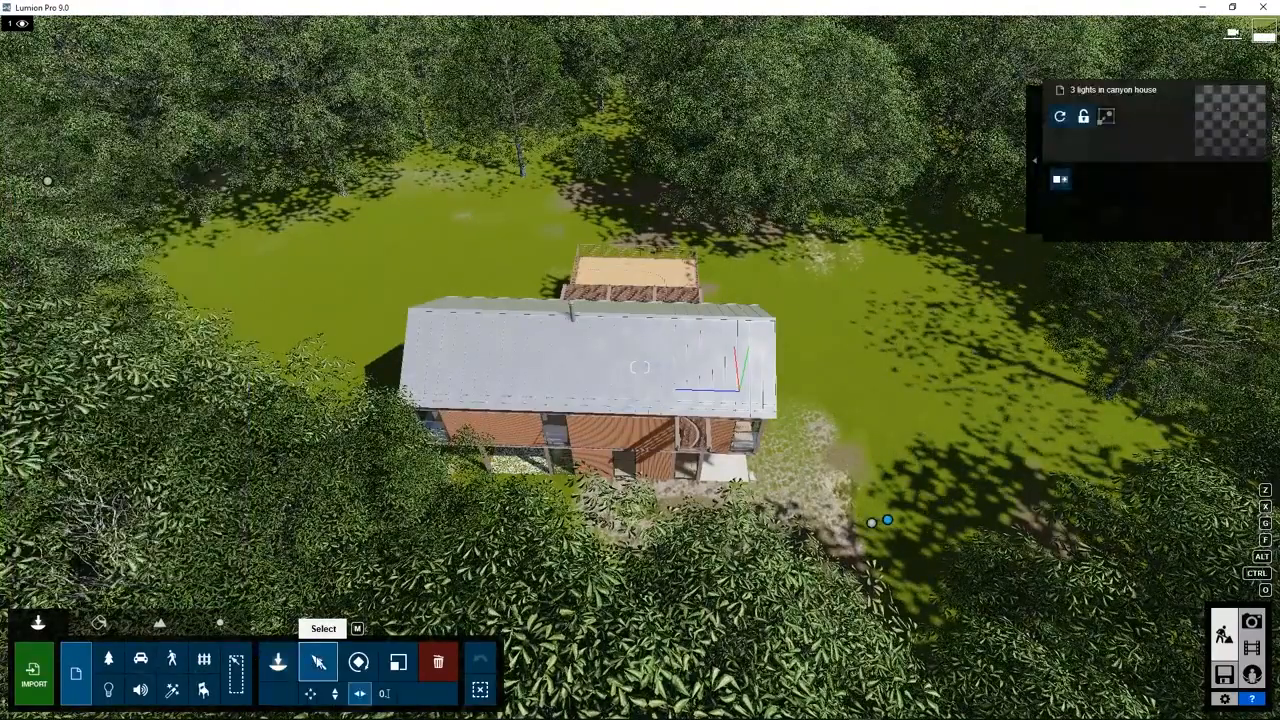
left_click(872, 525)
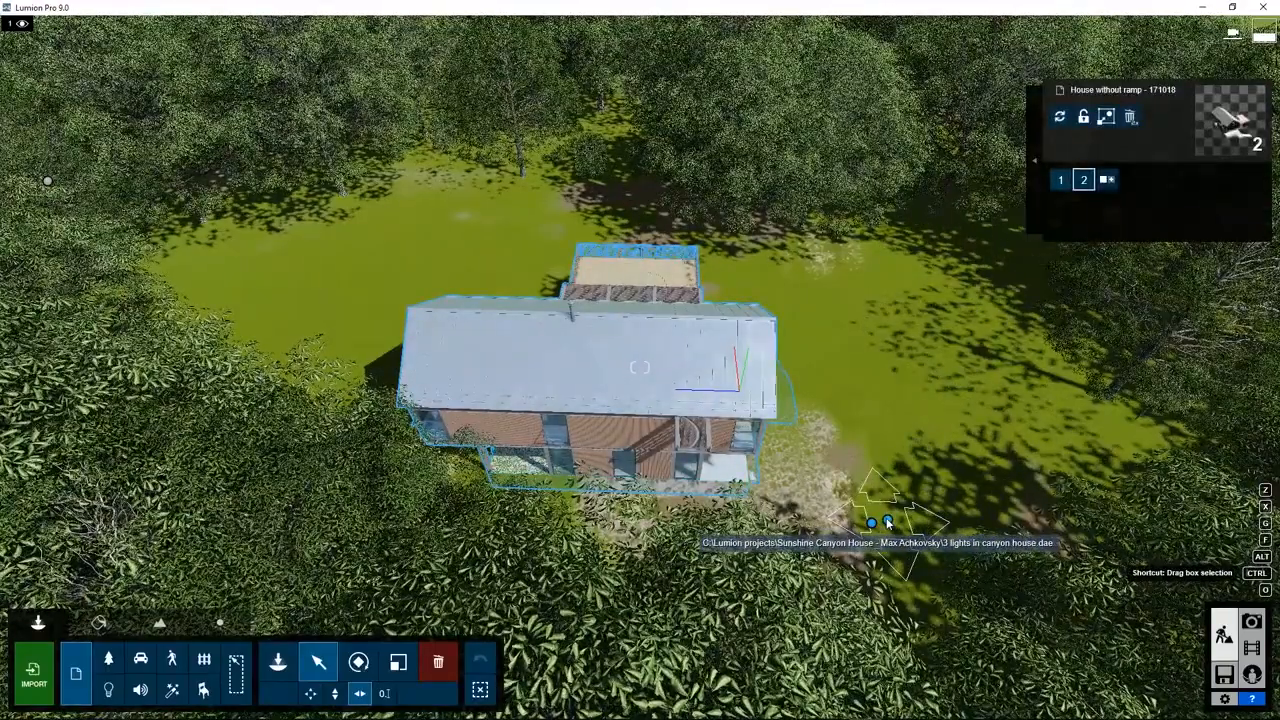
left_click(1036, 165)
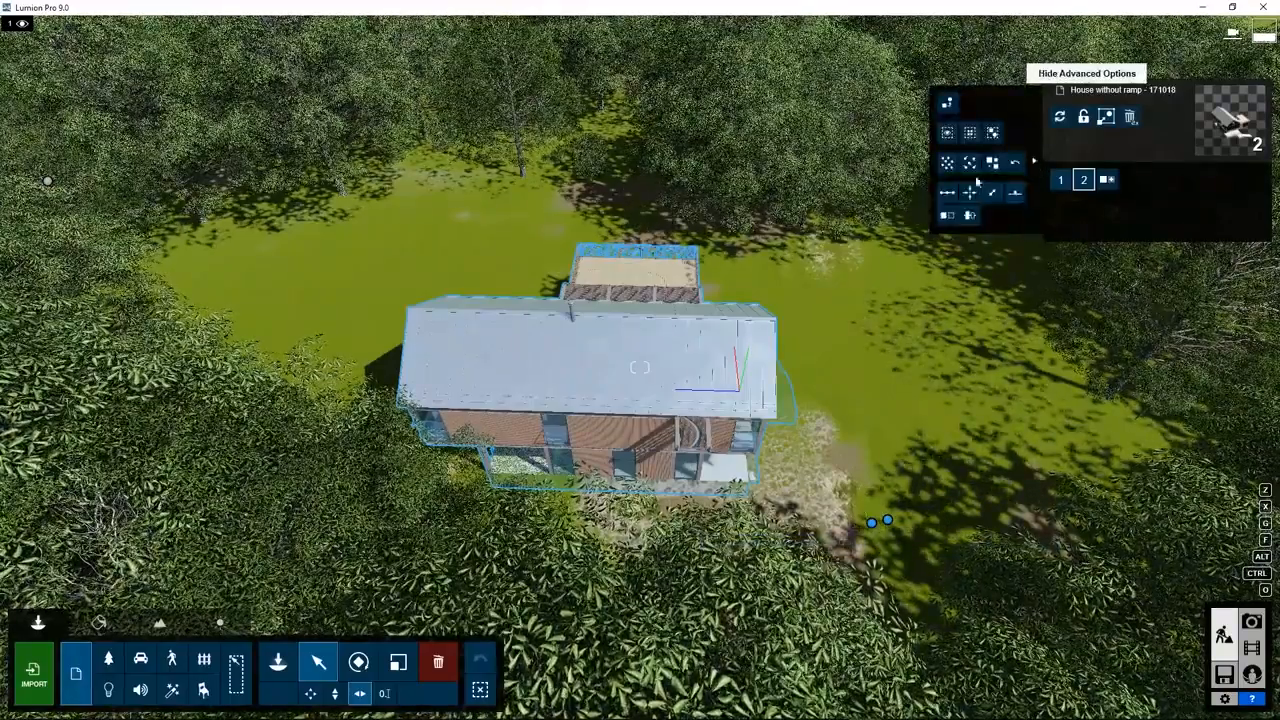
left_click(970, 194)
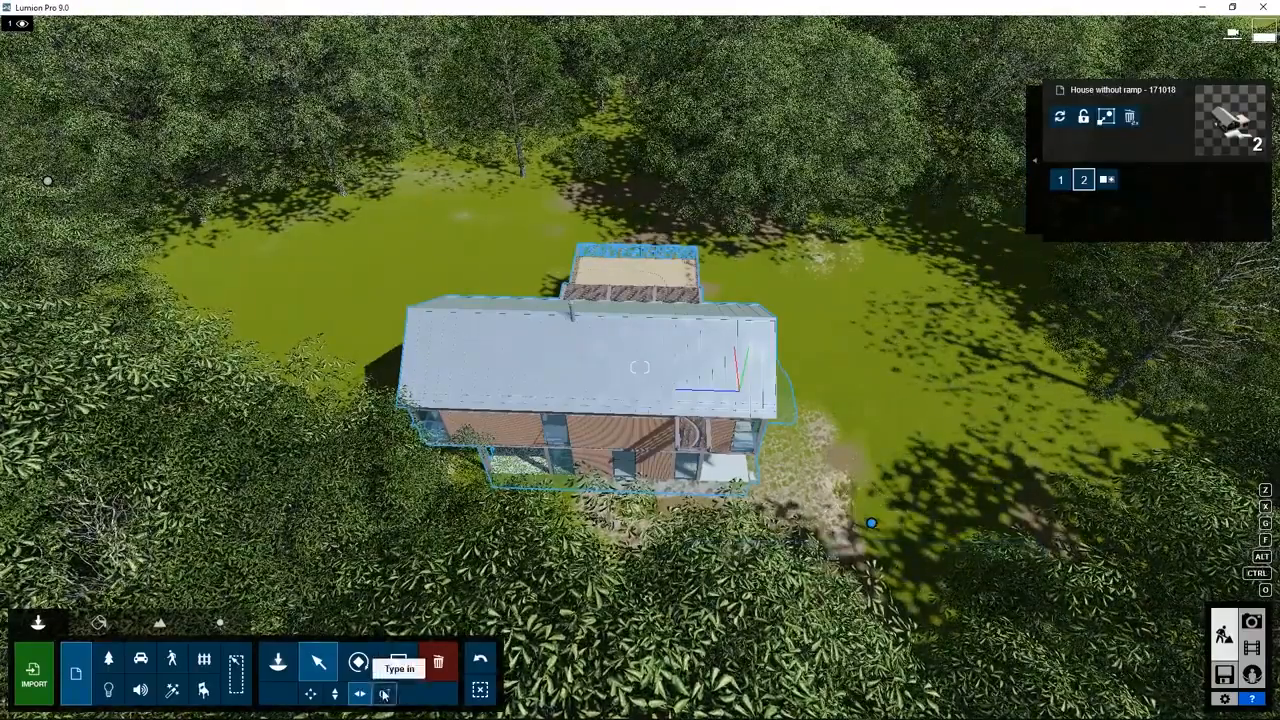
left_click(385, 693)
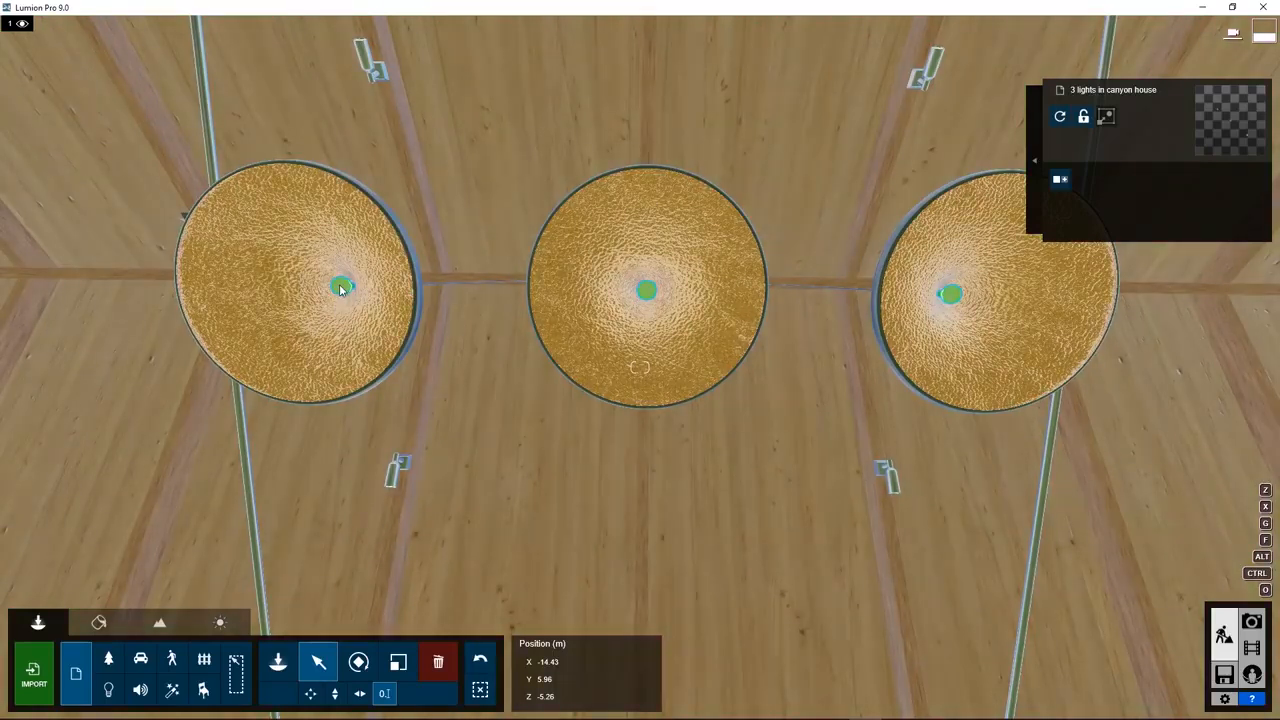
Place Lamp13 spotlights on the nodes of the imported lights model inside the pendant lamps.
left_click(1037, 162)
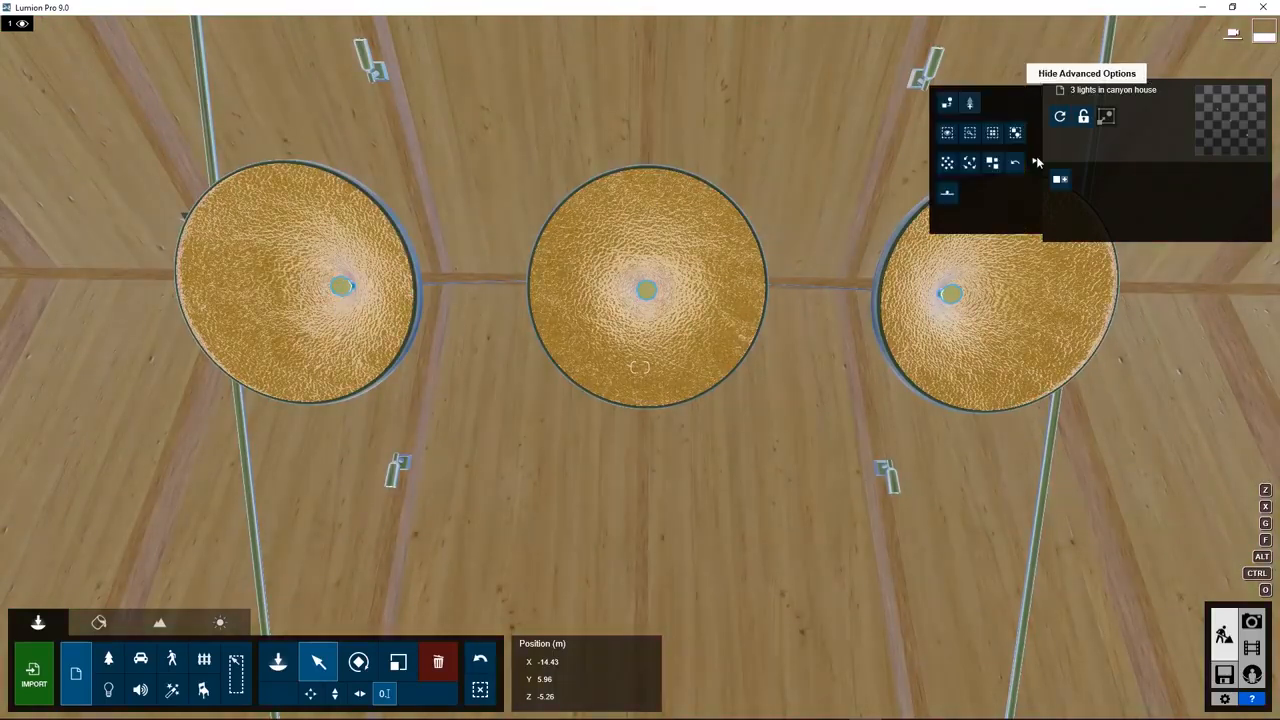
left_click(971, 103)
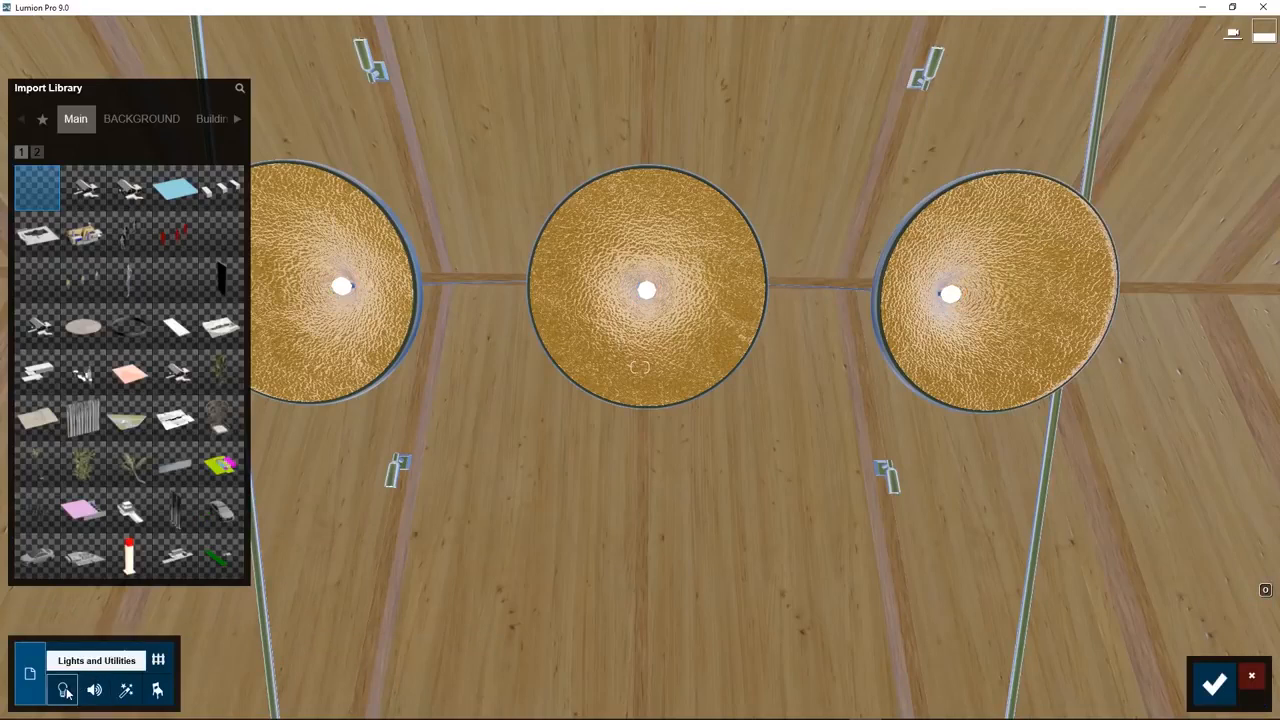
left_click(63, 690)
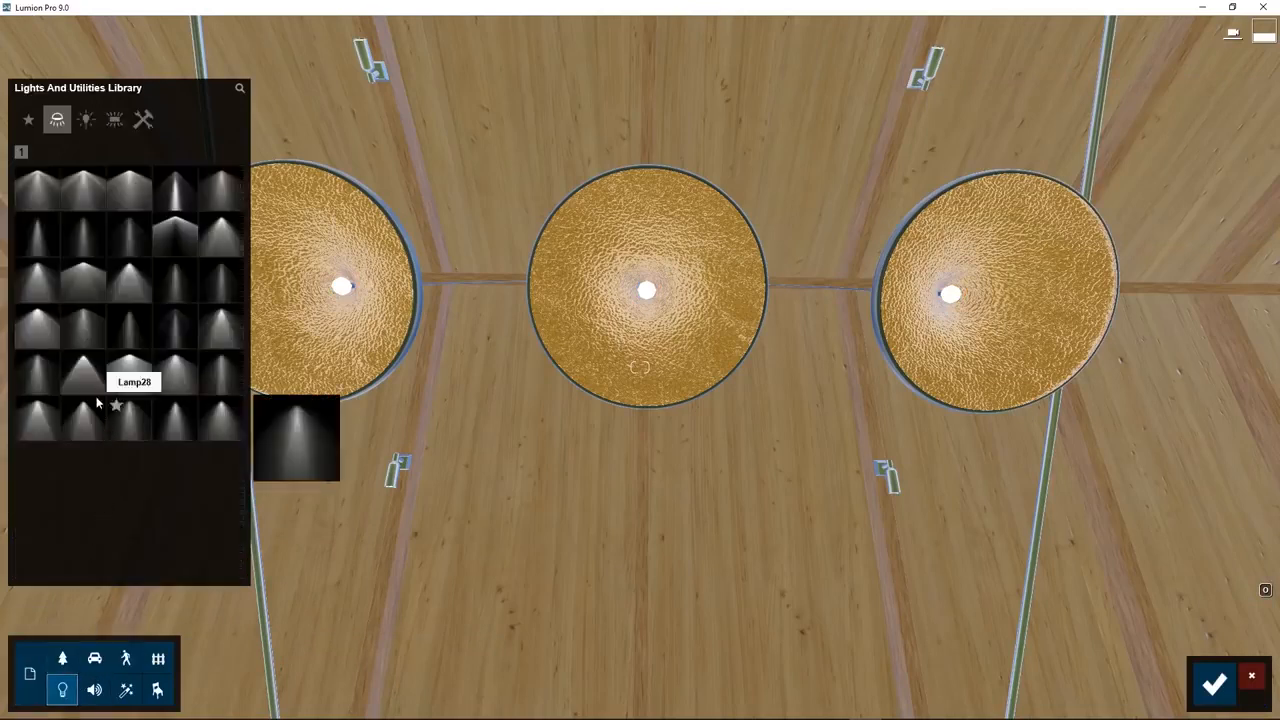
left_click(133, 277)
left_click(1205, 690)
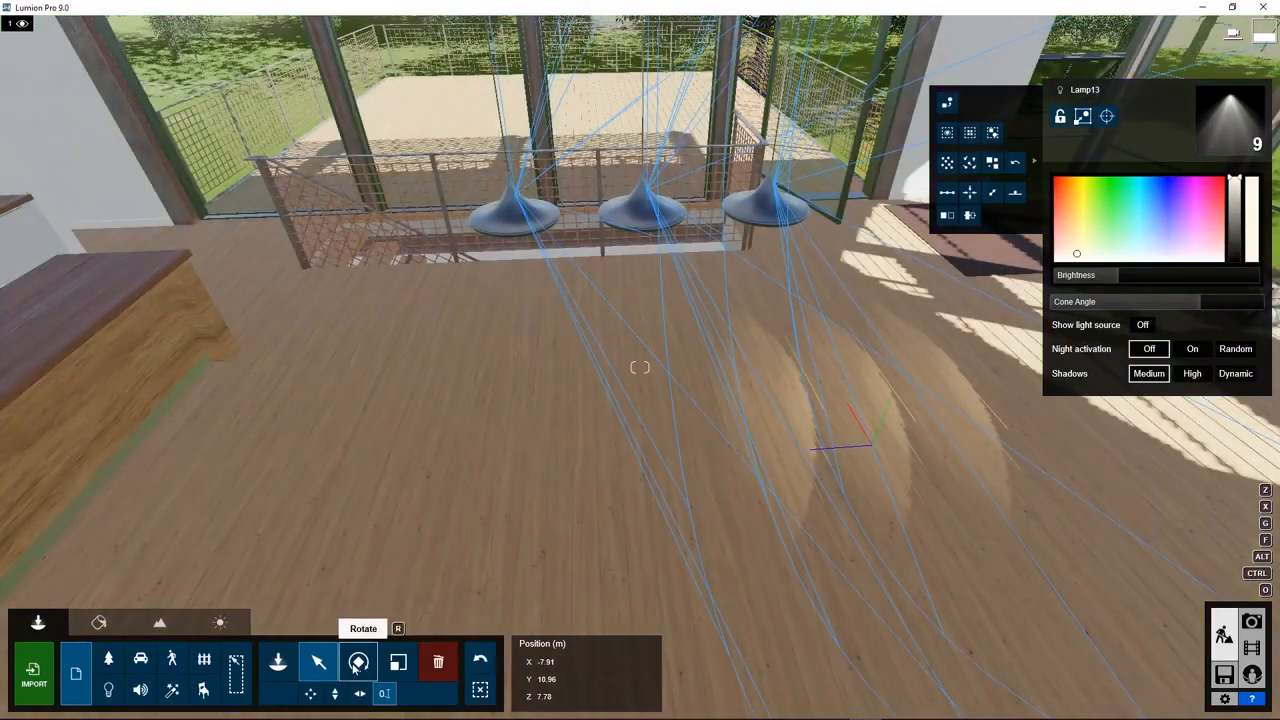
Rotate all the Lamp13 spotlights to a pitch of 90° so they point down at the floor.
left_click(358, 662)
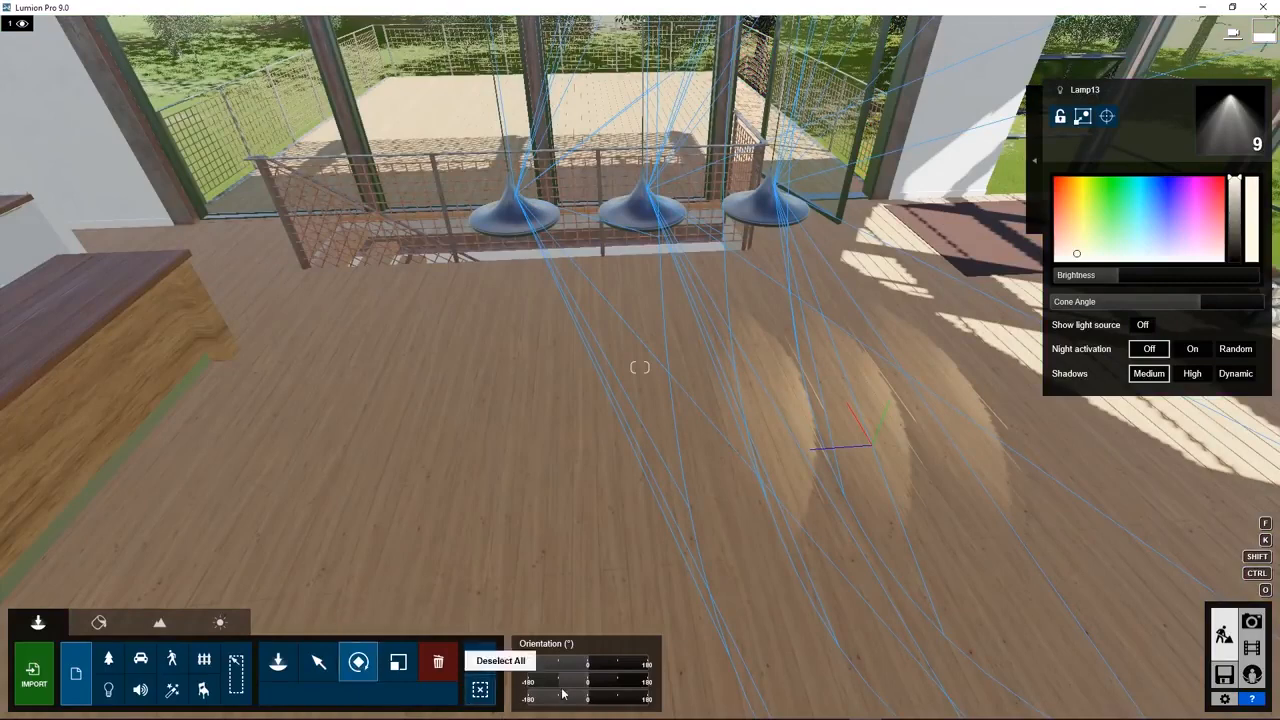
left_click_drag(590, 682, 616, 683)
double_click(616, 683)
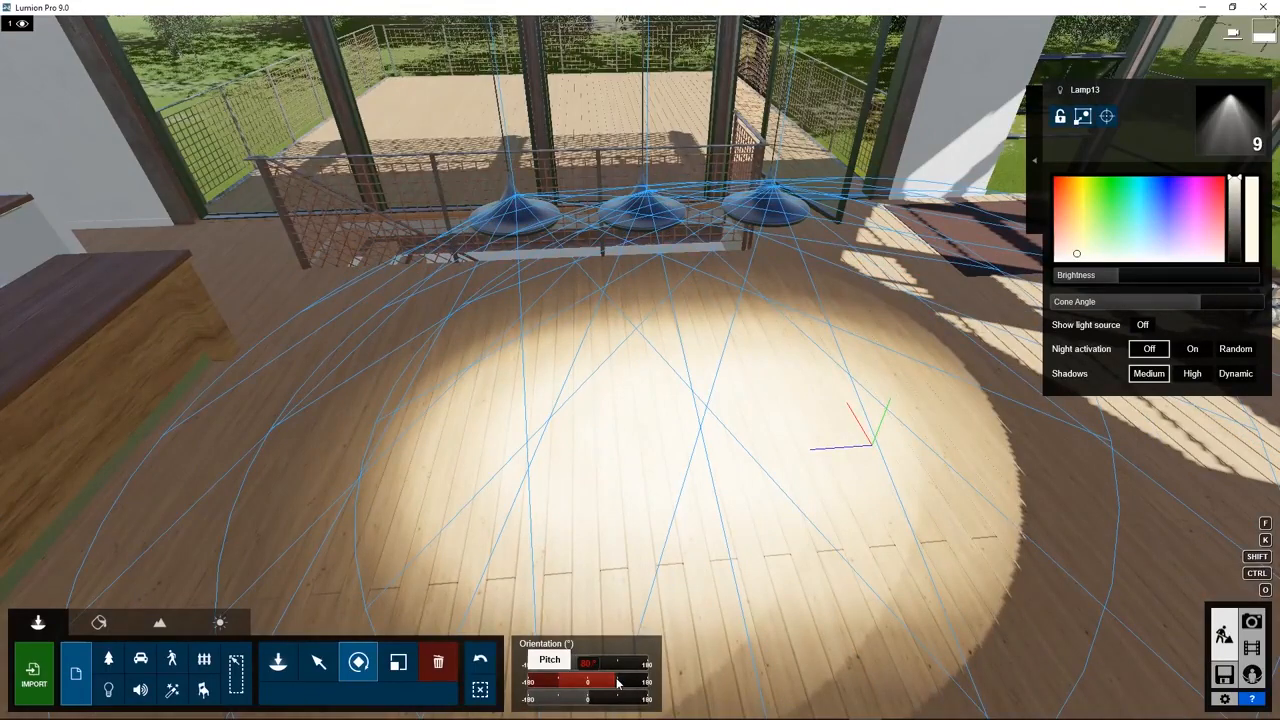
key("BackSpace")
key("BackSpace")
key("BackSpace")
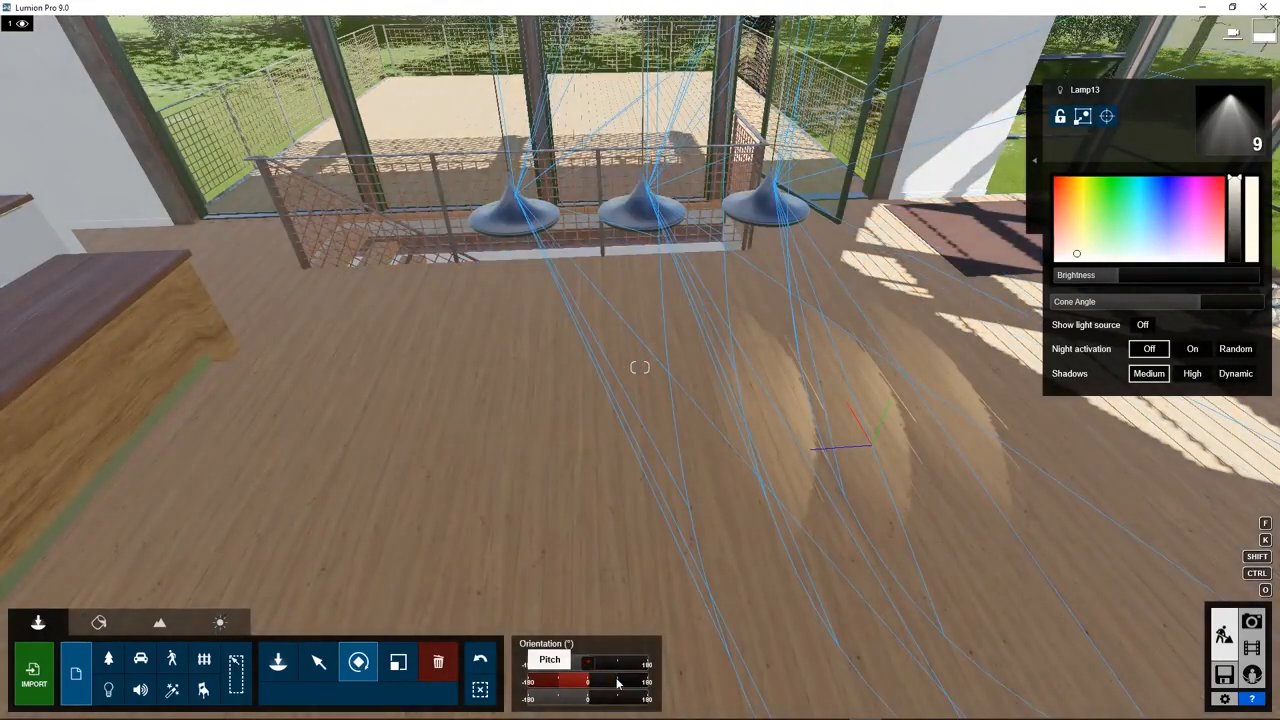
type("90")
key("Return")
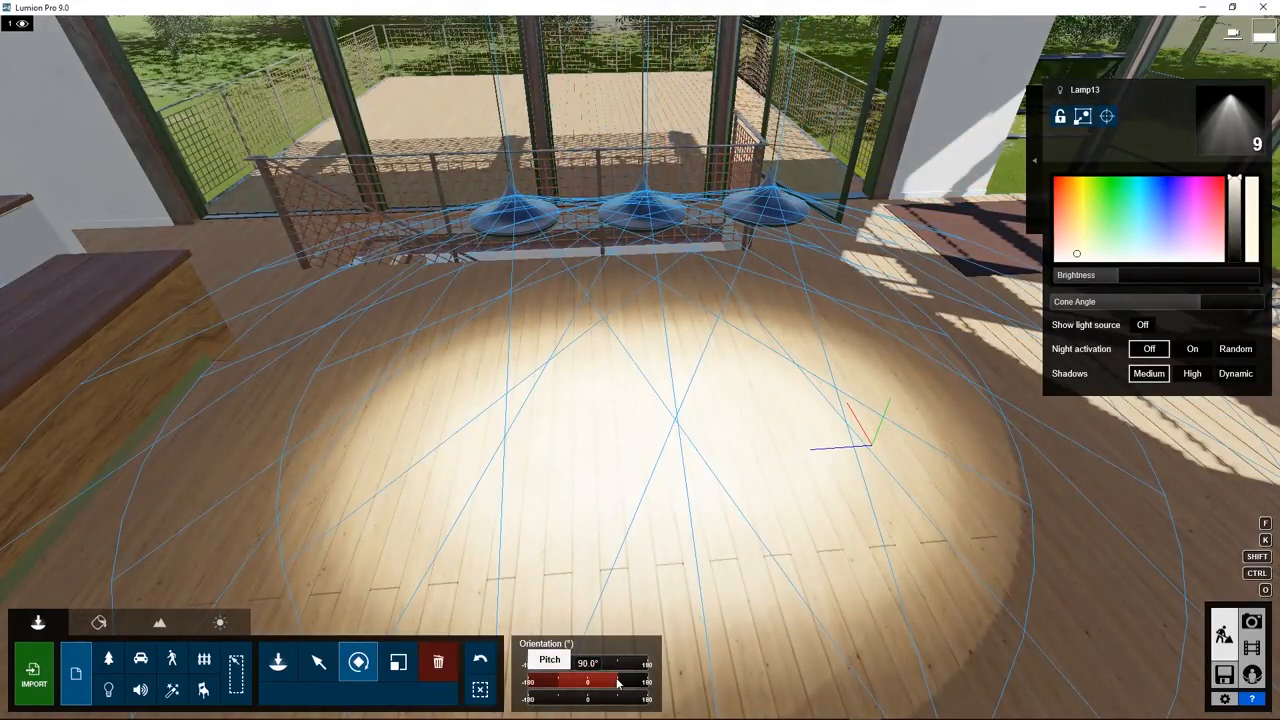
key("F5")
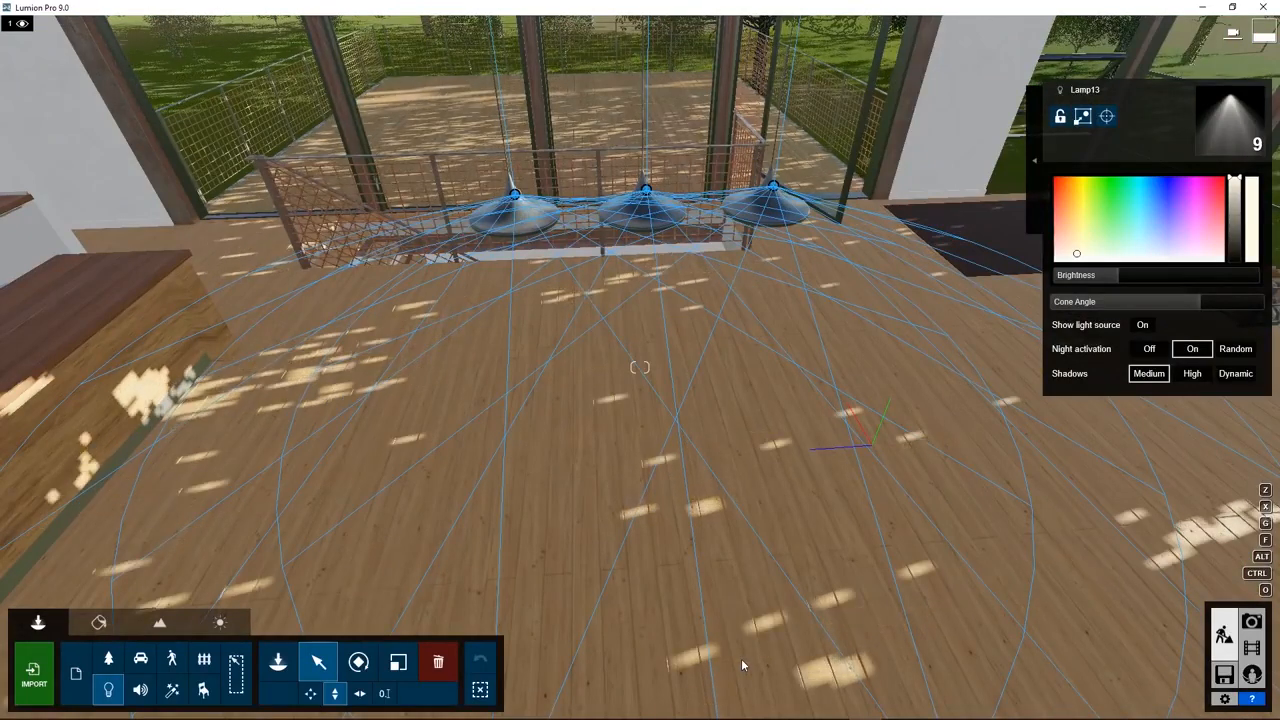
Compare night activation On and Off for the Lamp13 spotlights, leaving it Off with Show light source On.
left_click(1143, 325)
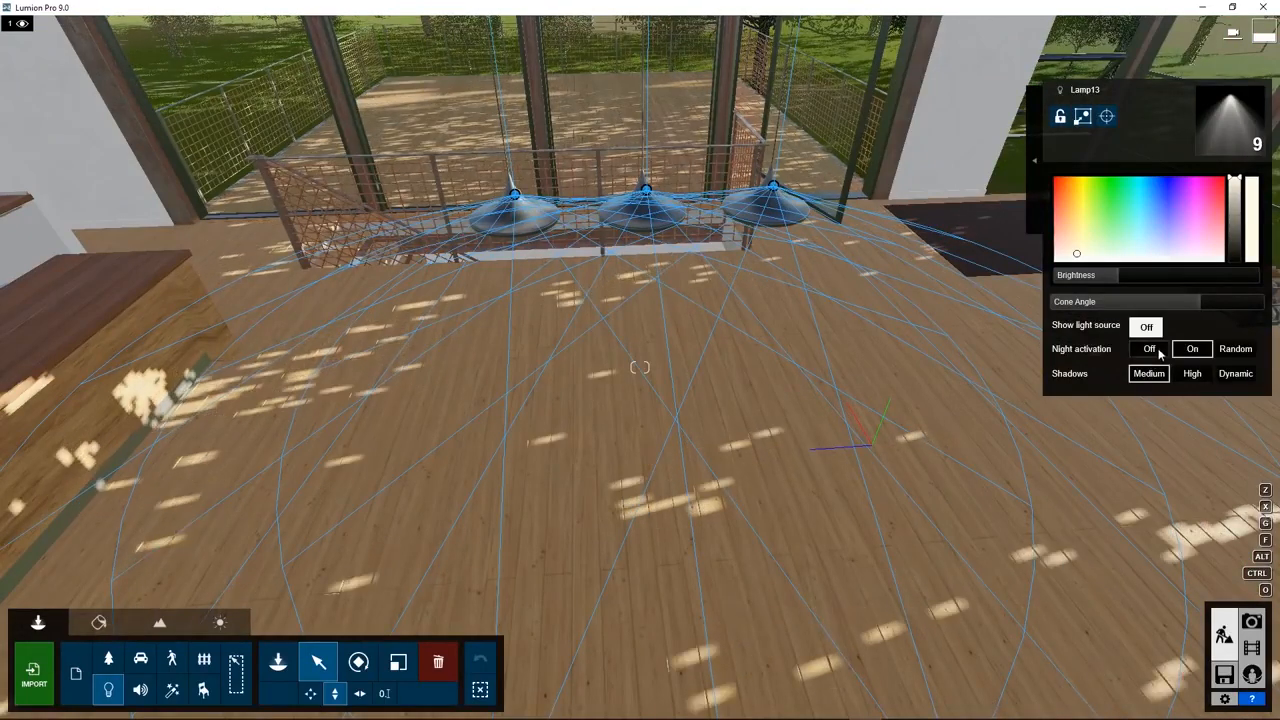
left_click(1148, 349)
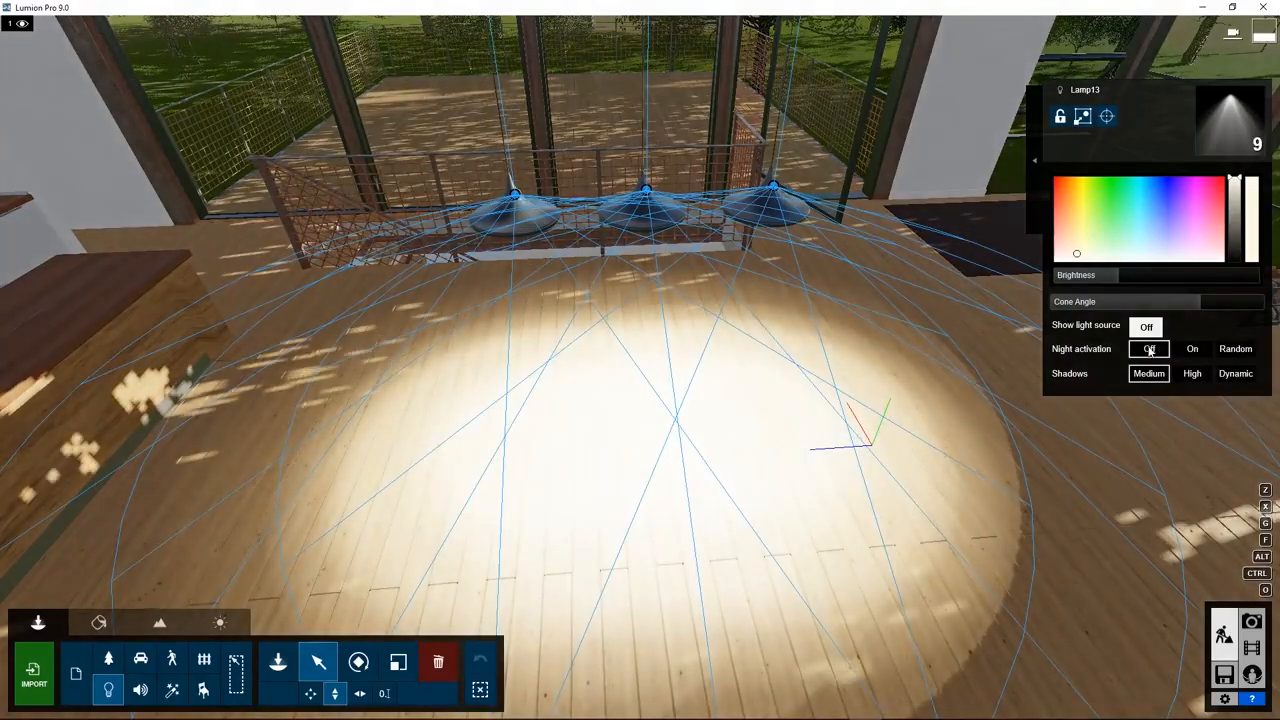
left_click(1190, 349)
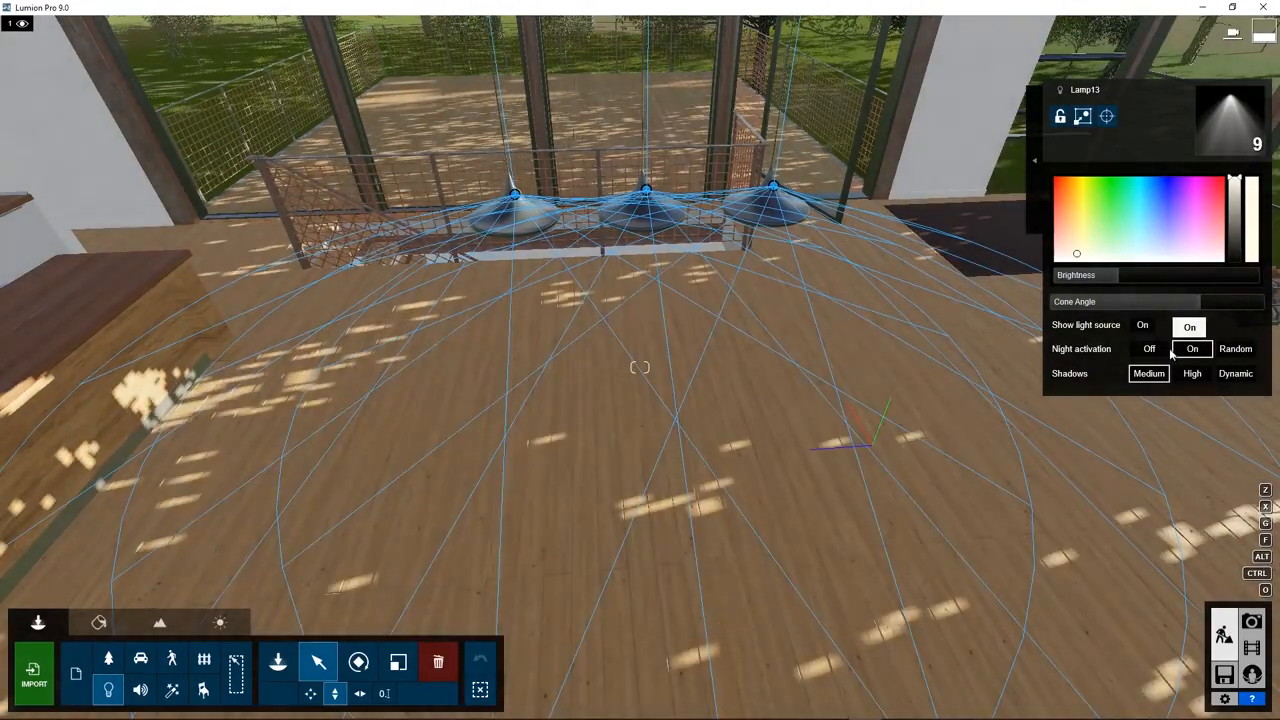
left_click(1149, 349)
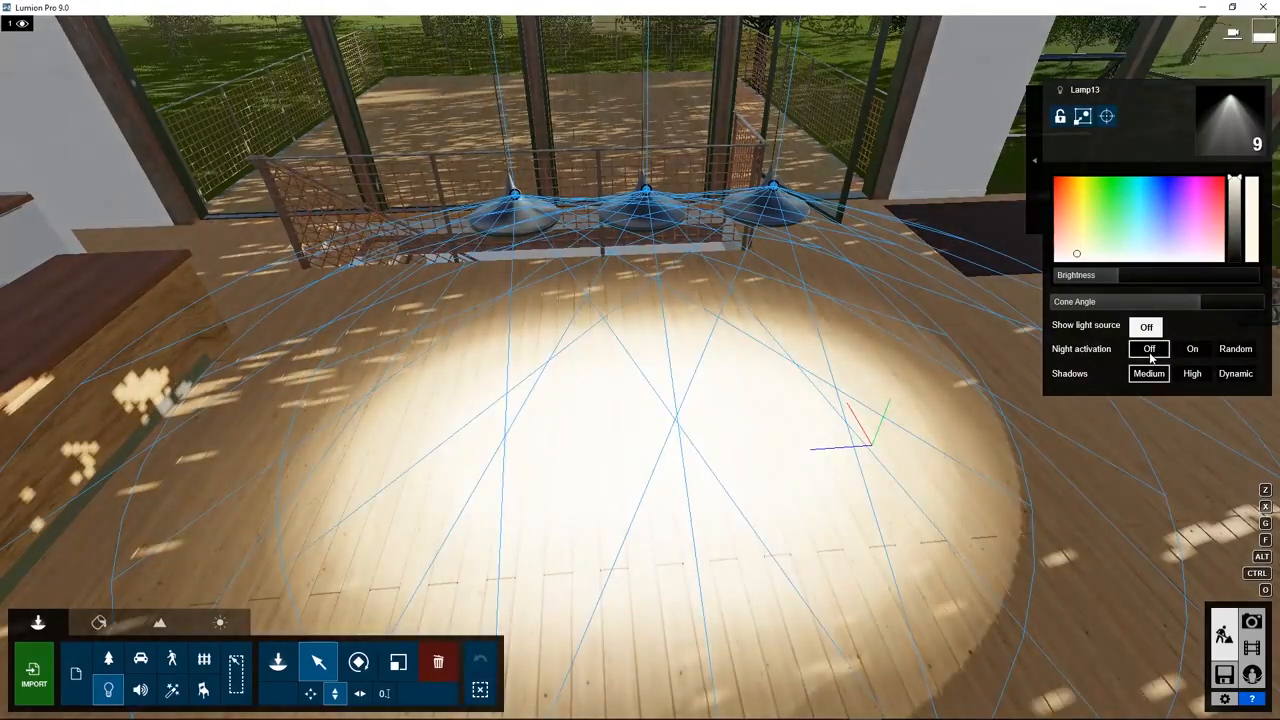
left_click(1146, 326)
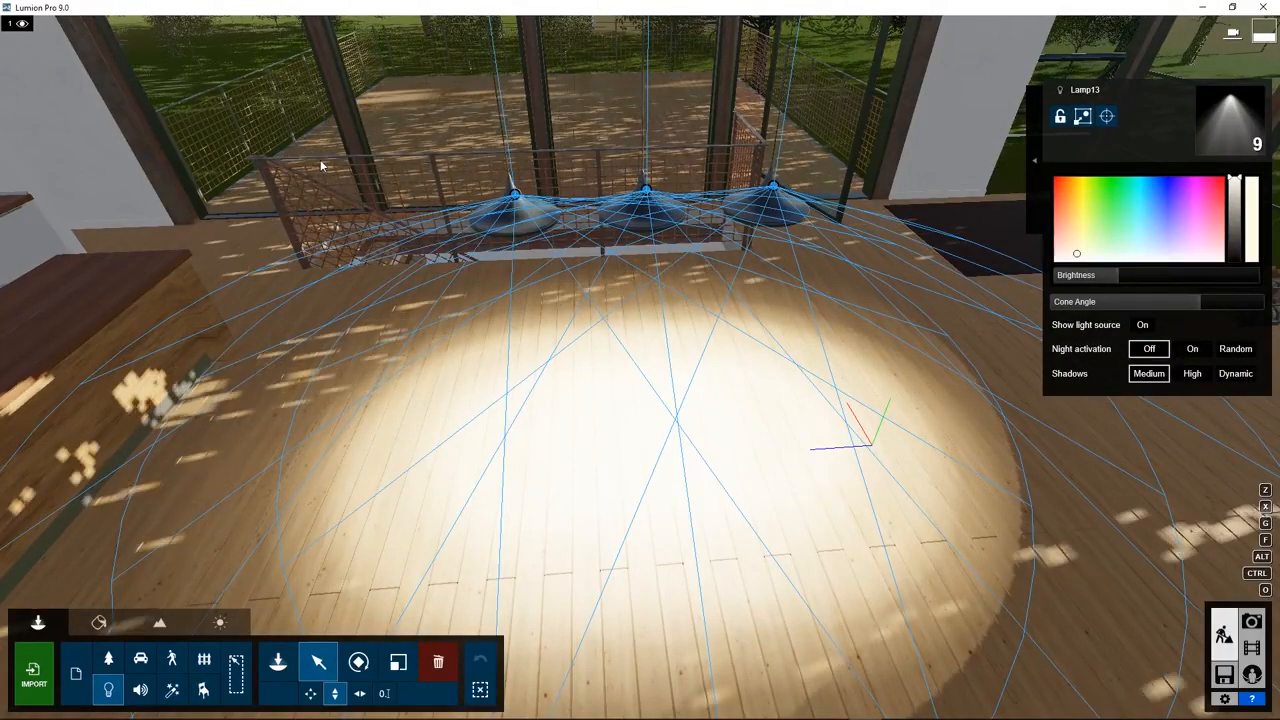
Rename layer 4 as Lights 1.
mouse_move(35, 35)
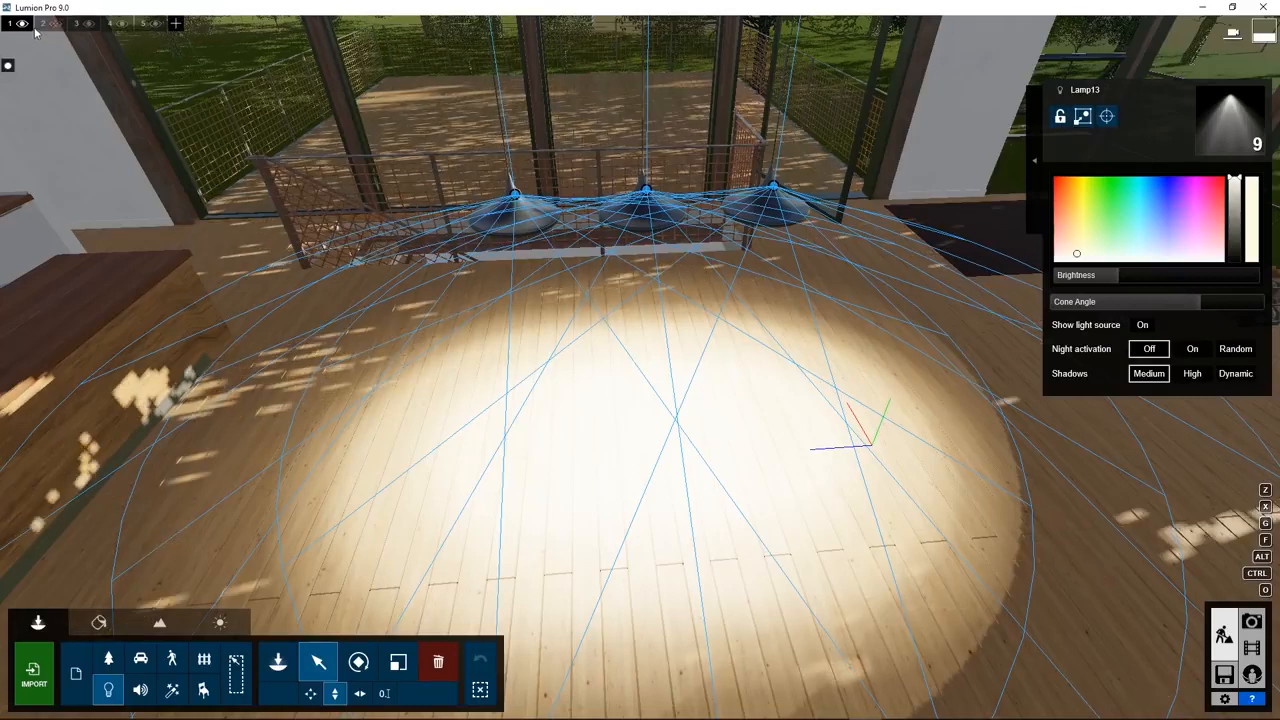
left_click(110, 25)
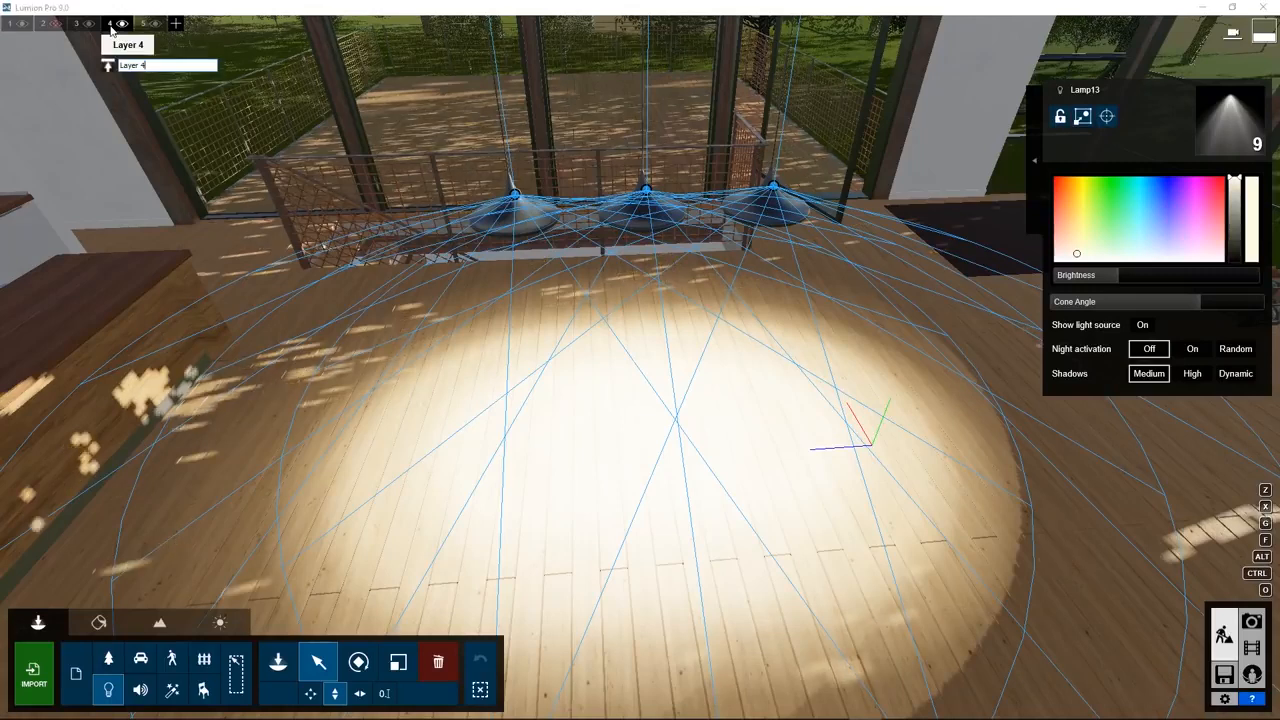
left_click(142, 64)
key("BackSpace")
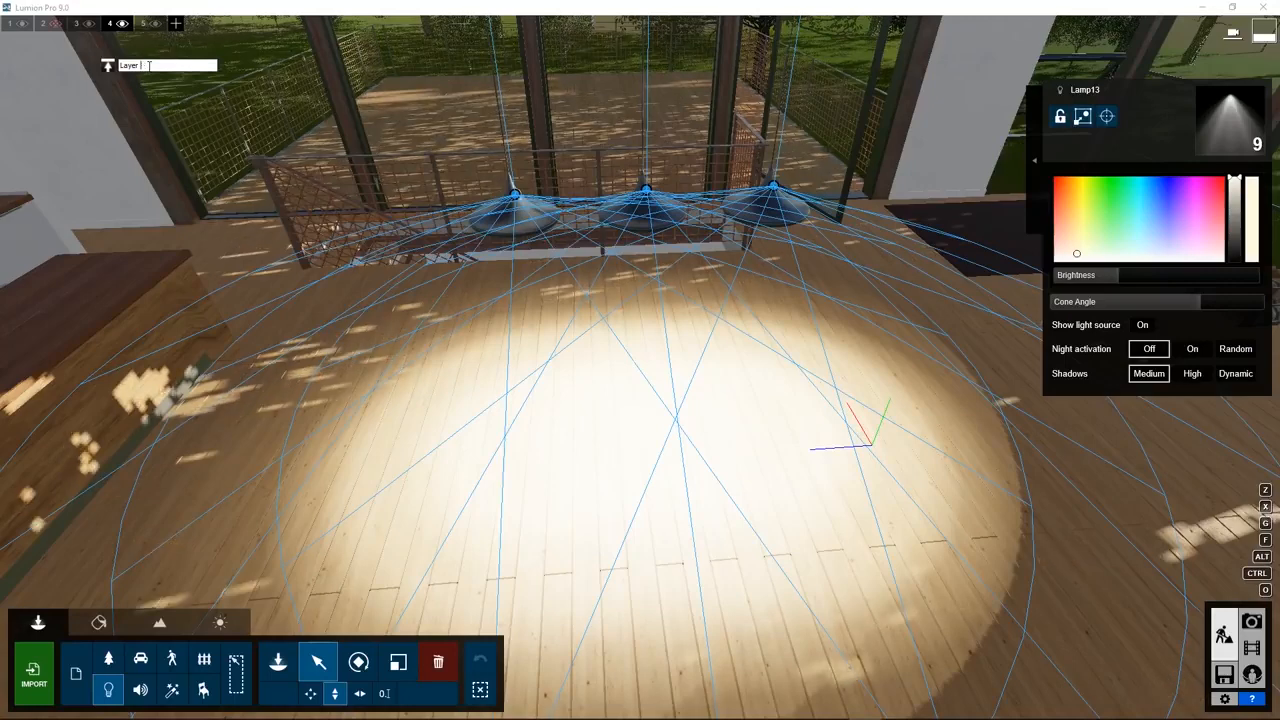
key("BackSpace")
key("BackSpace")
key("BackSpace")
key("BackSpace")
key("BackSpace")
key("BackSpace")
type("L")
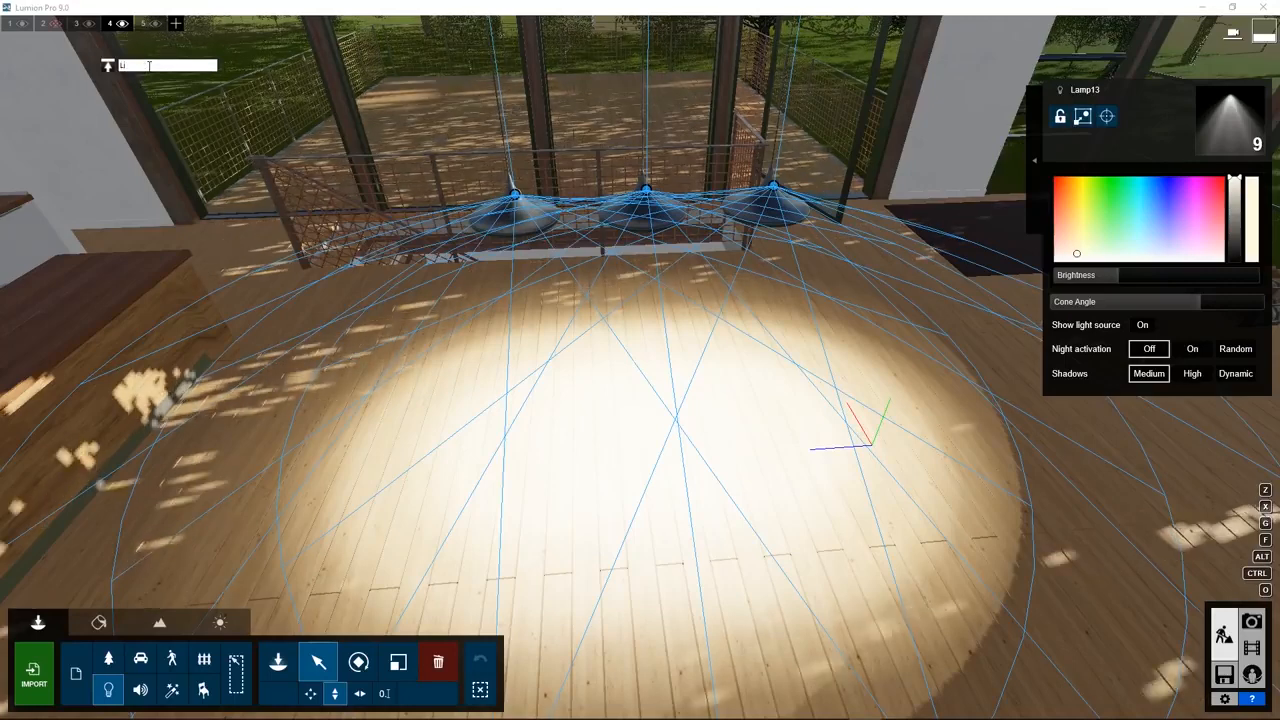
type("ights 1")
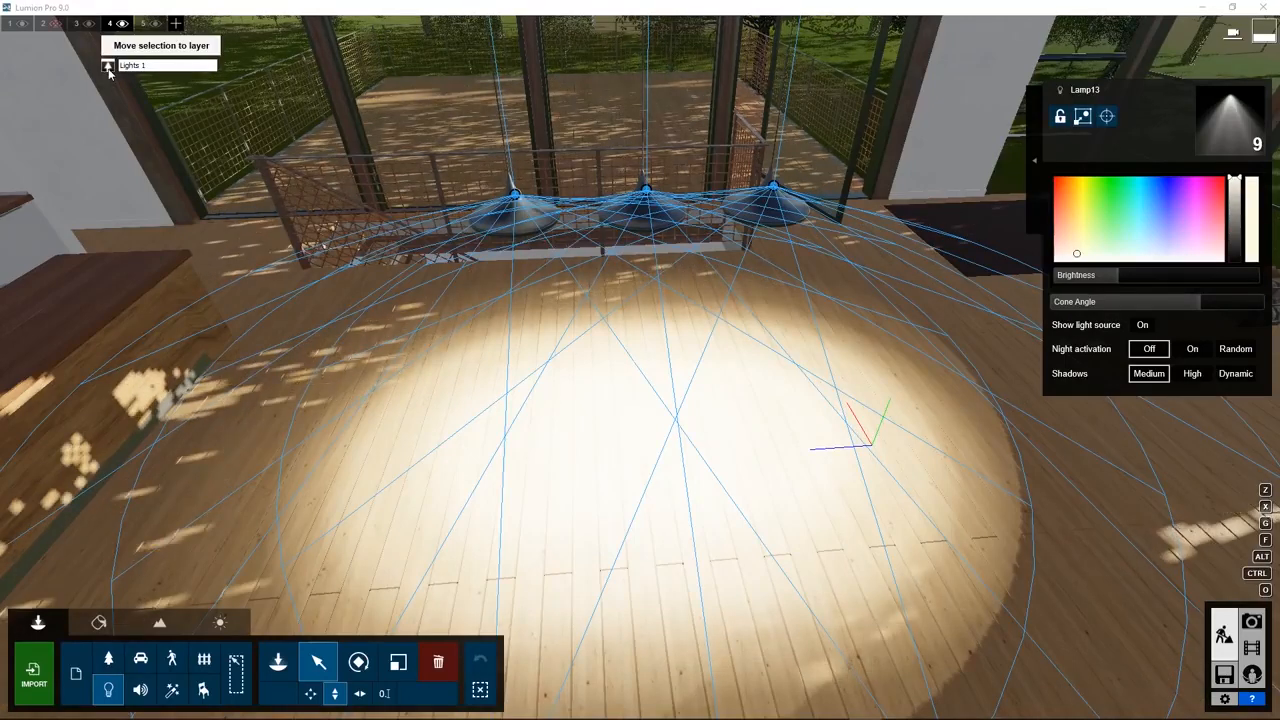
Move the selected Lamp13 spotlights to the Lights 1 layer and toggle its visibility, leaving the layer hidden.
left_click(108, 67)
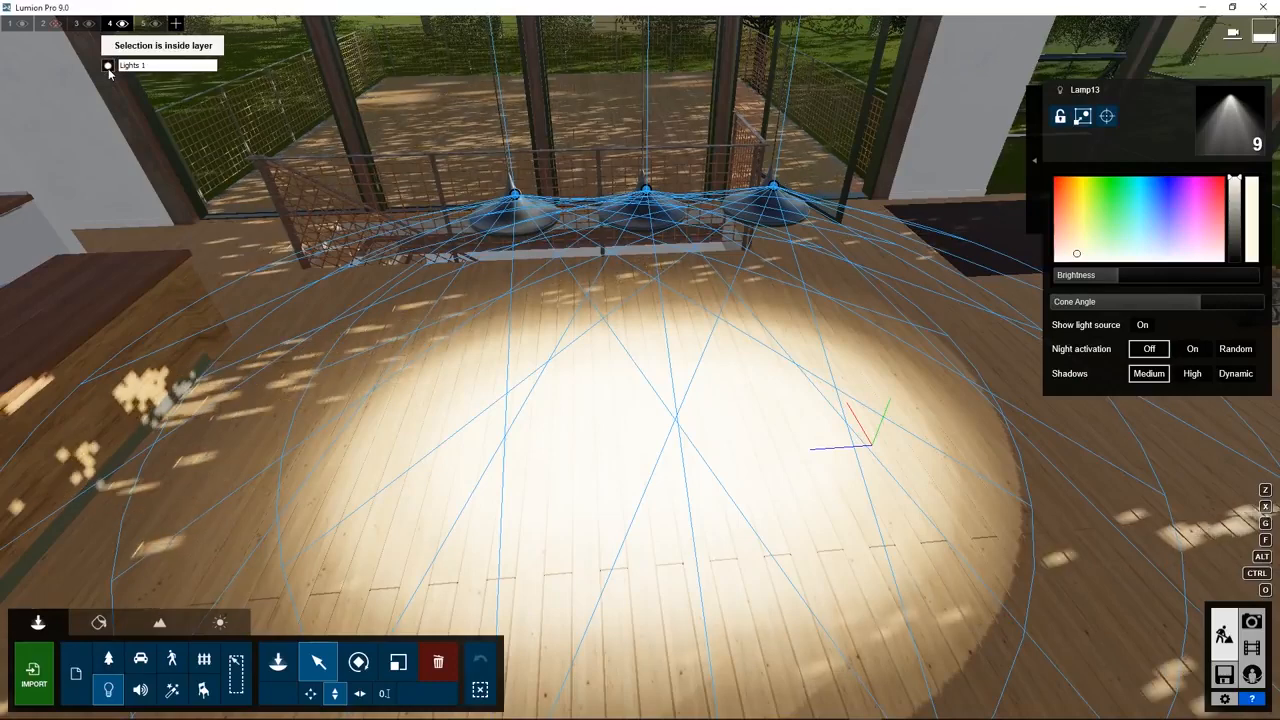
left_click(122, 23)
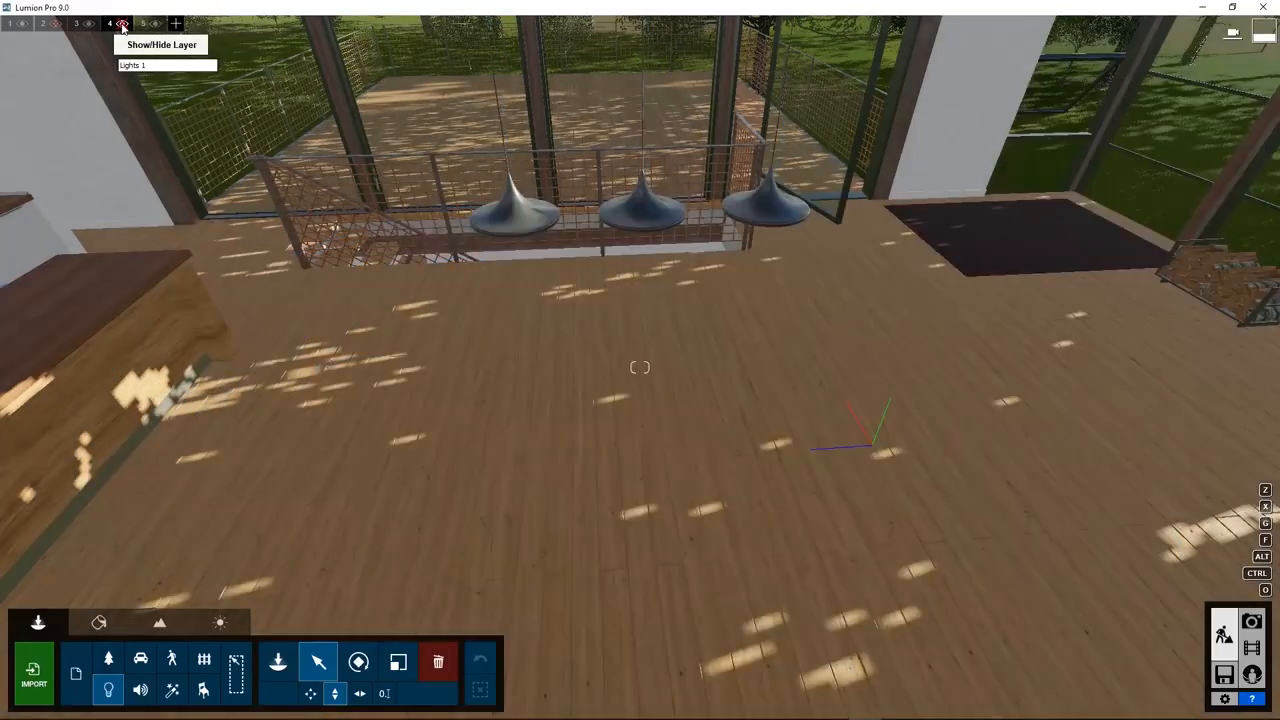
left_click(122, 23)
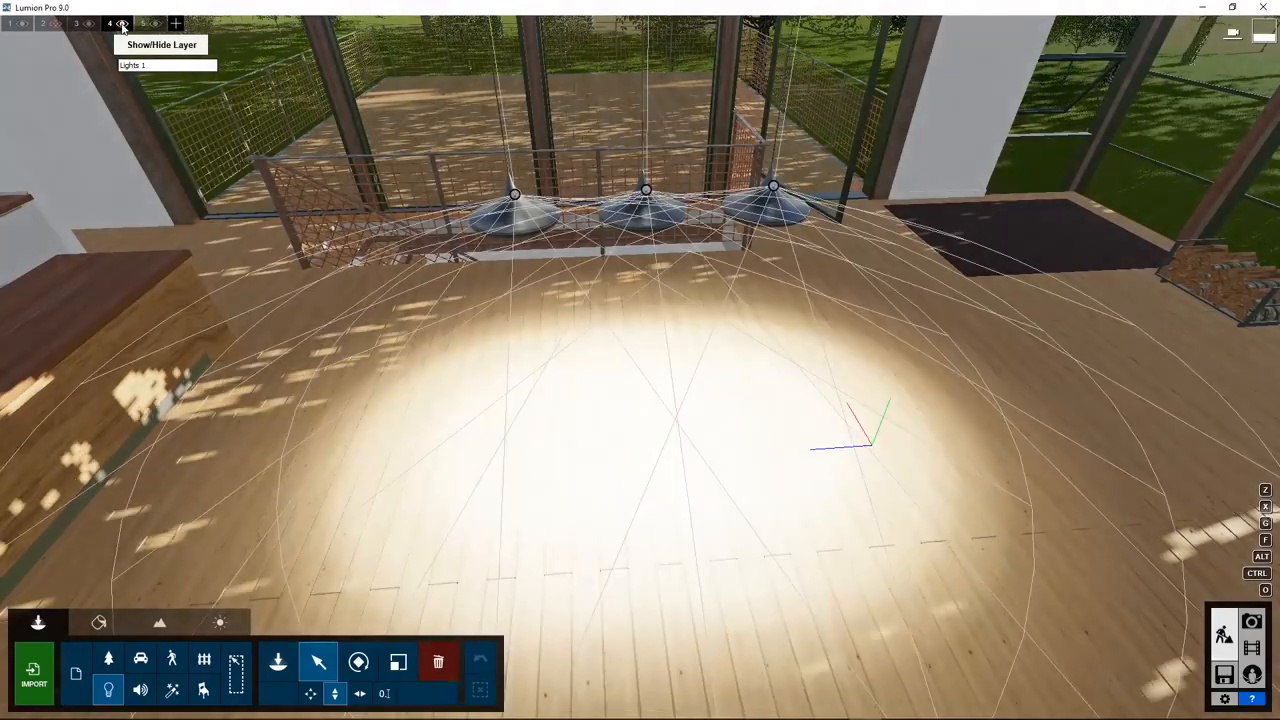
left_click(122, 23)
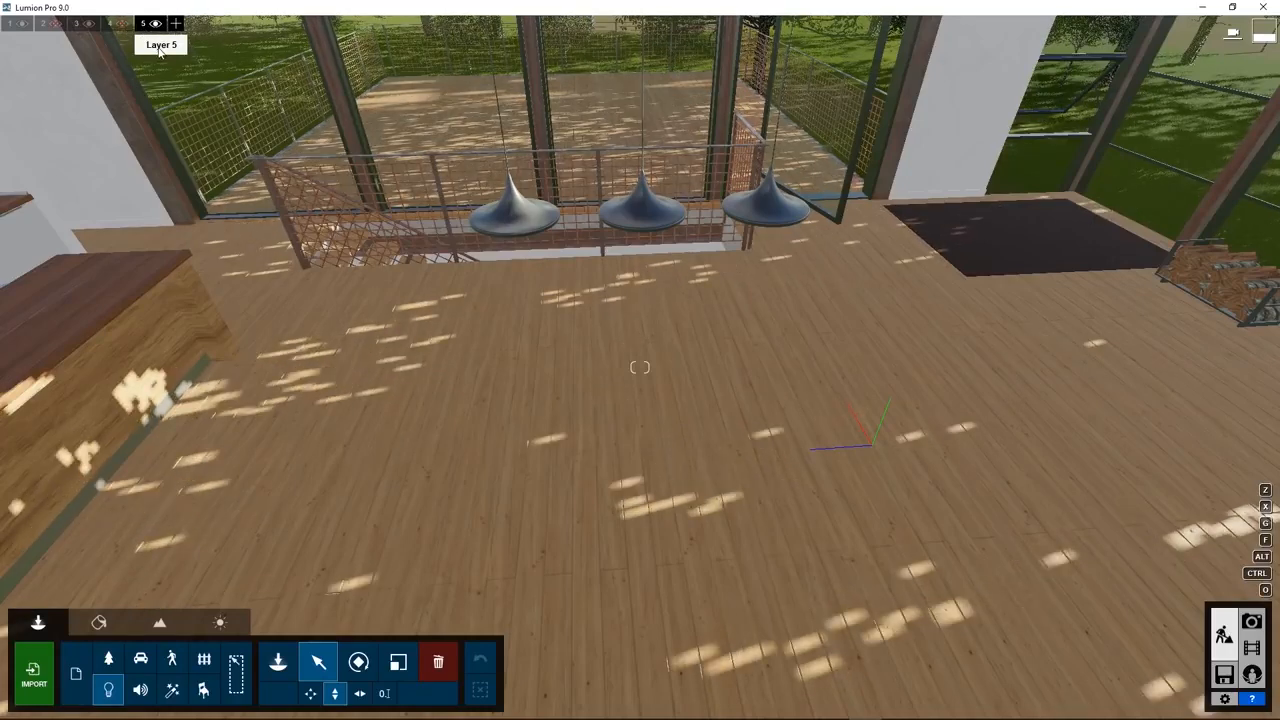
Make layer 5 the active layer and rename it LIGHTS.
left_click(153, 47)
type("L")
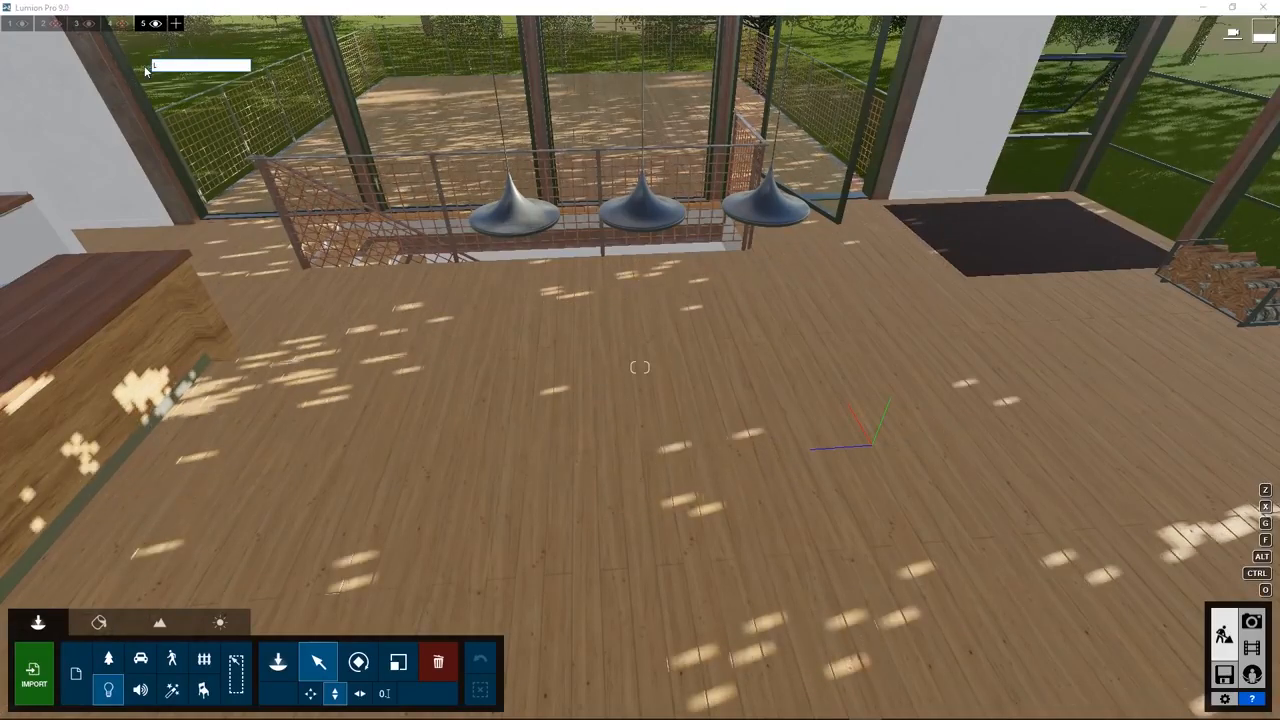
type("IGHTS")
left_click(235, 211)
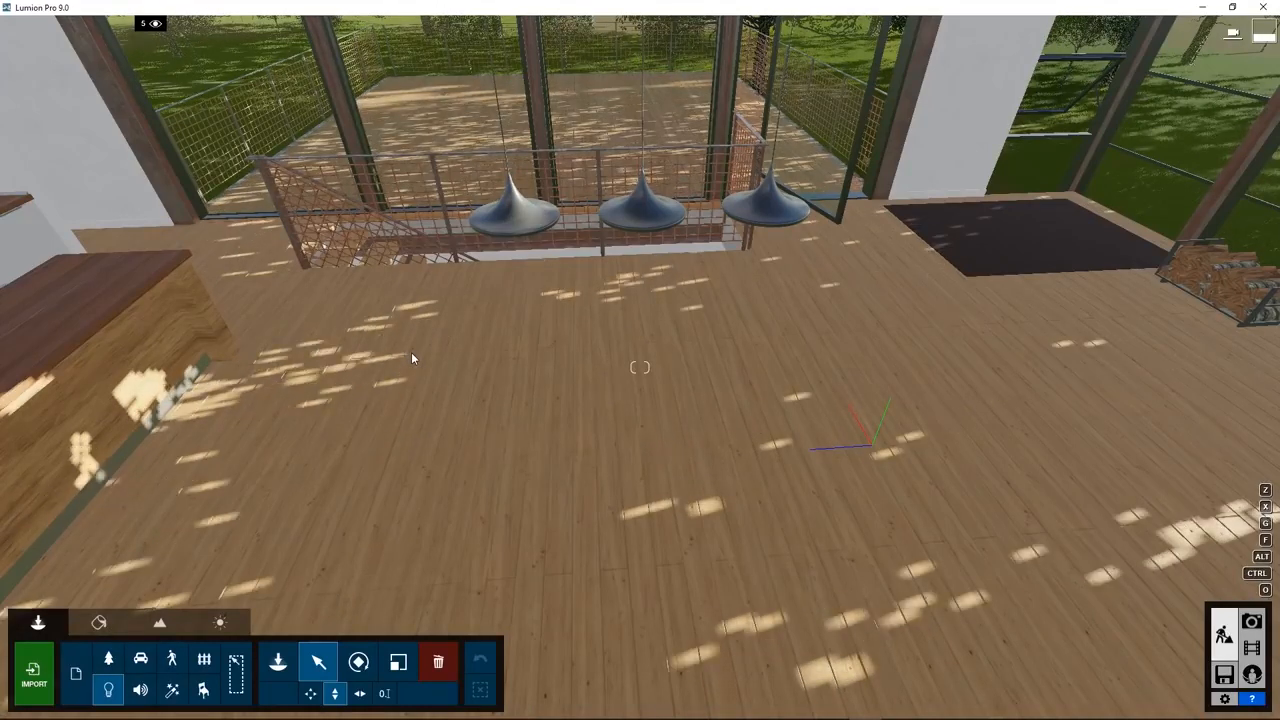
Place a Light Fill omni light on the floor in front of the pendant lamps and adjust the sun height to check its effect.
left_click(280, 660)
left_click(64, 121)
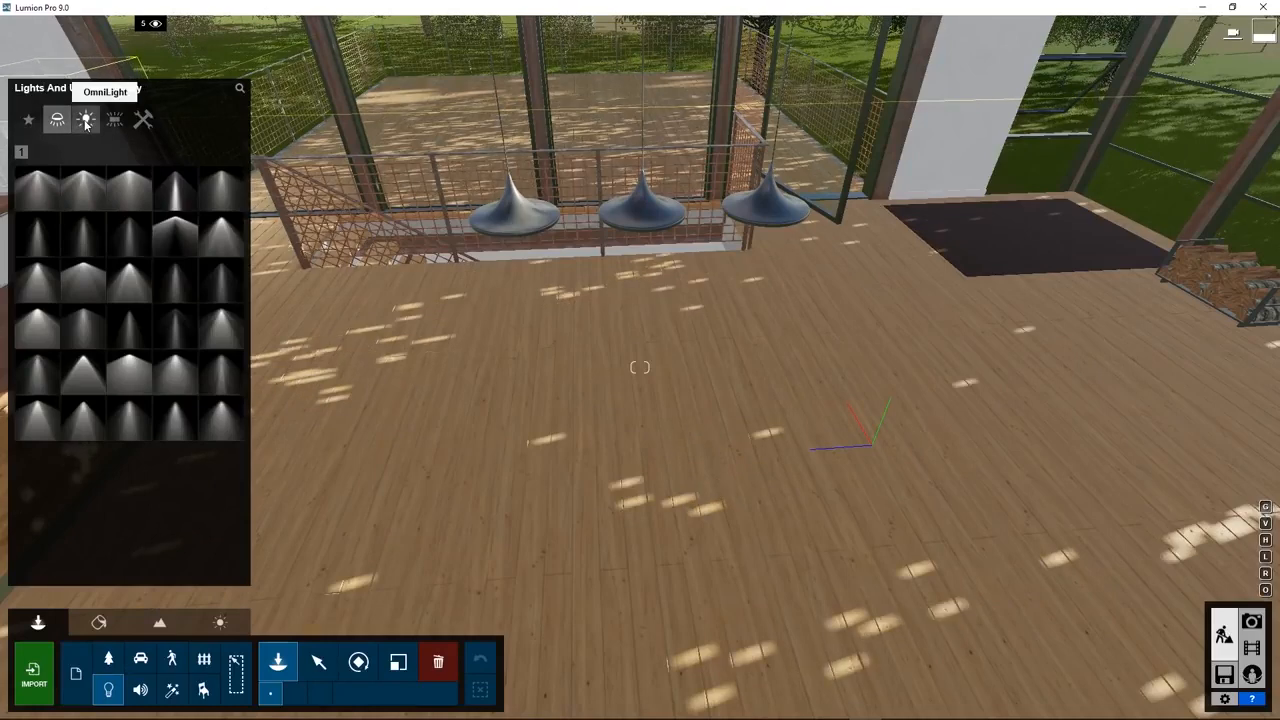
left_click(85, 119)
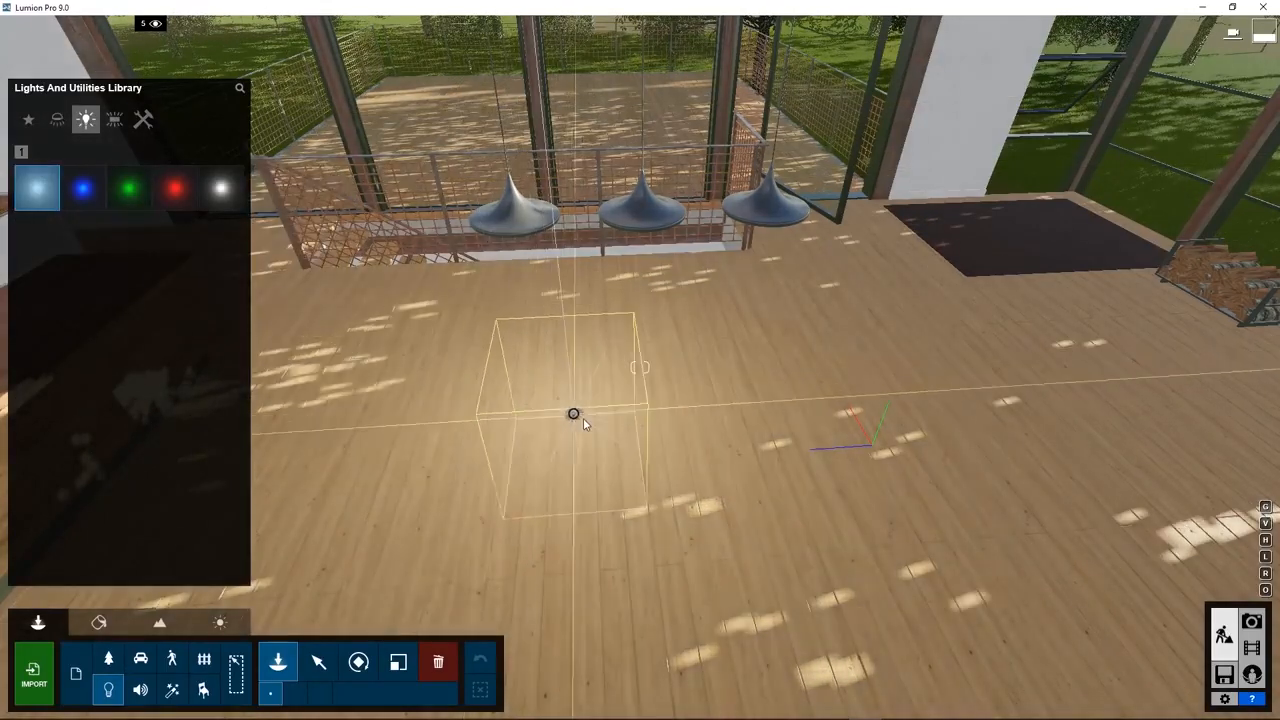
left_click(583, 418)
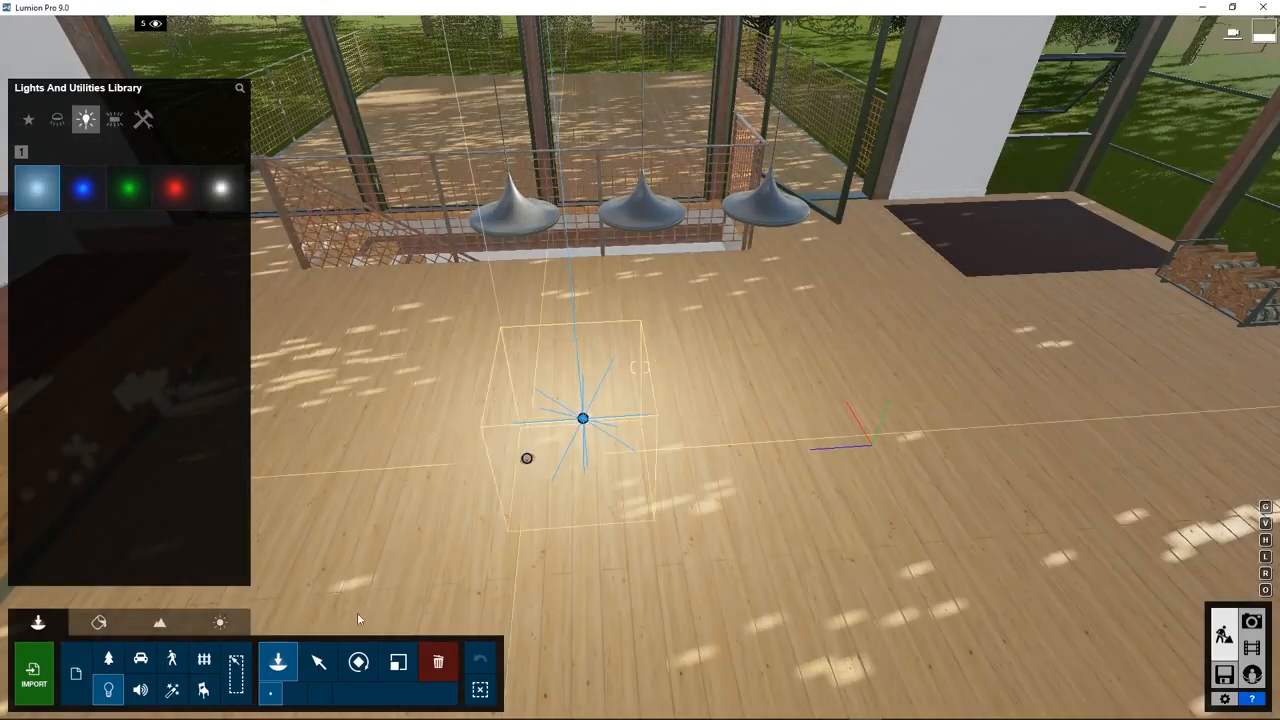
left_click(318, 661)
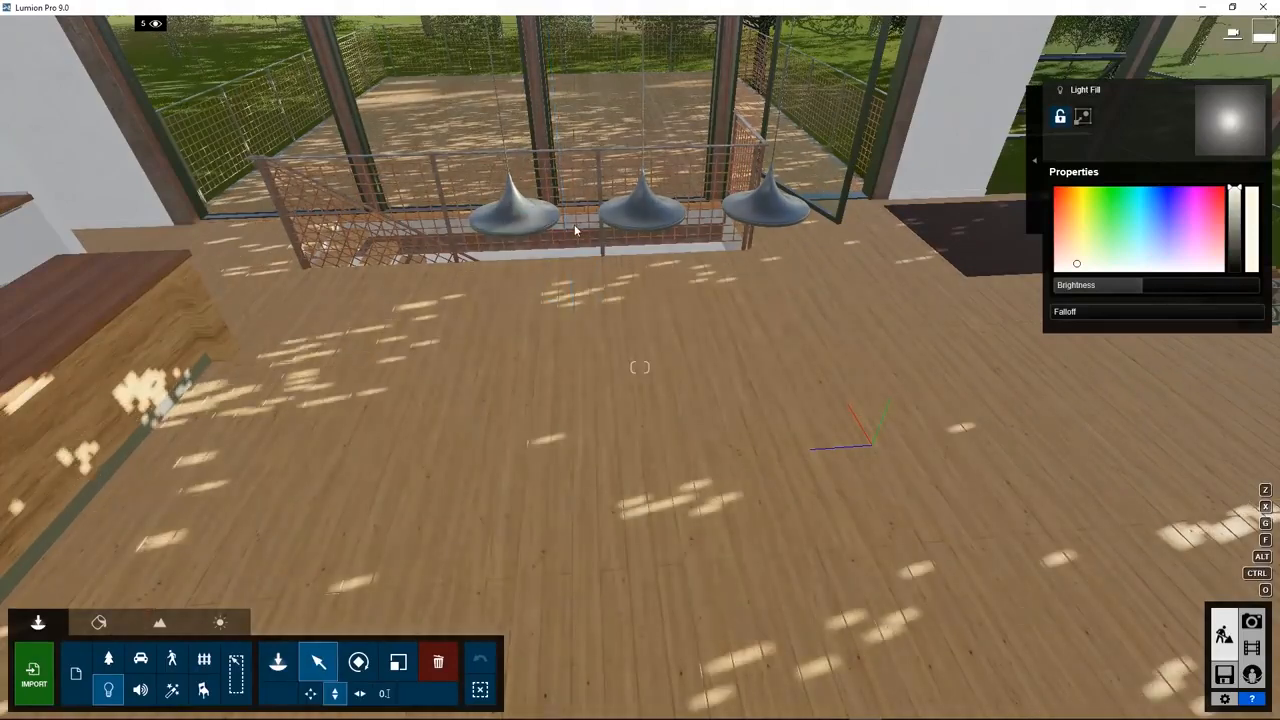
left_click(220, 622)
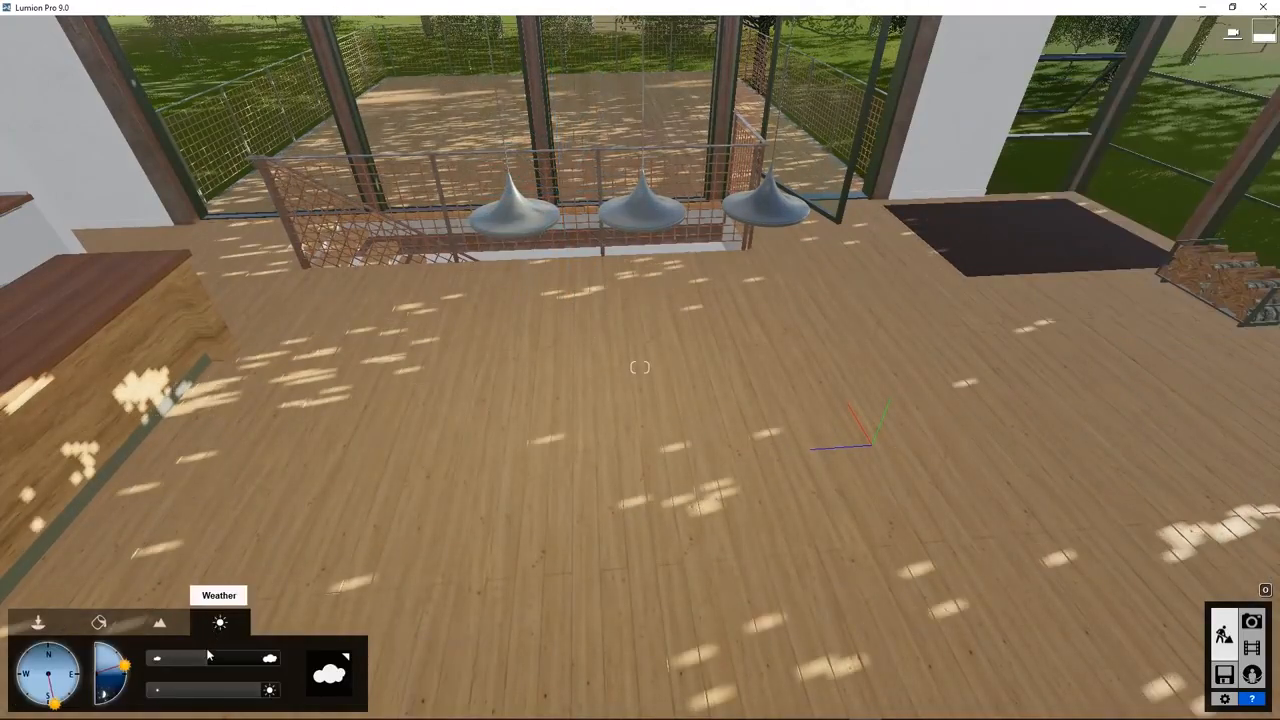
left_click_drag(123, 667, 112, 698)
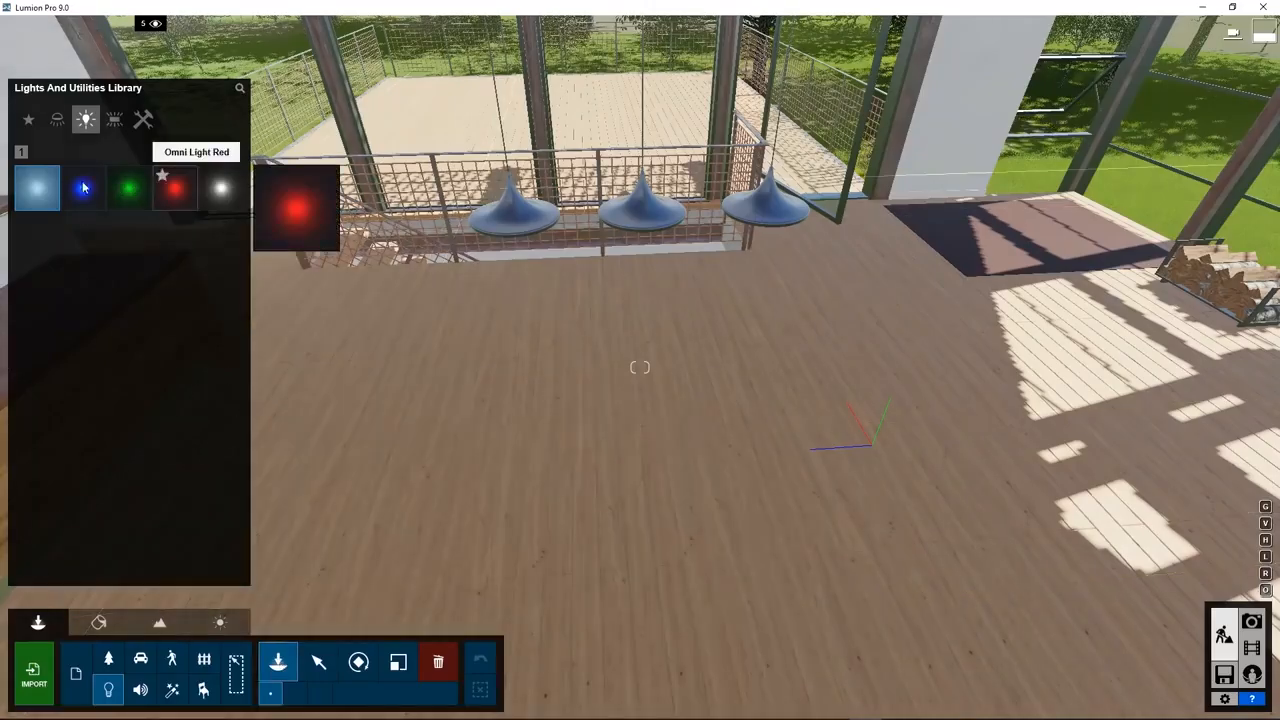
Place an Area Light on the floor in front of the pendant lamps and raise it above the floor.
left_click(113, 122)
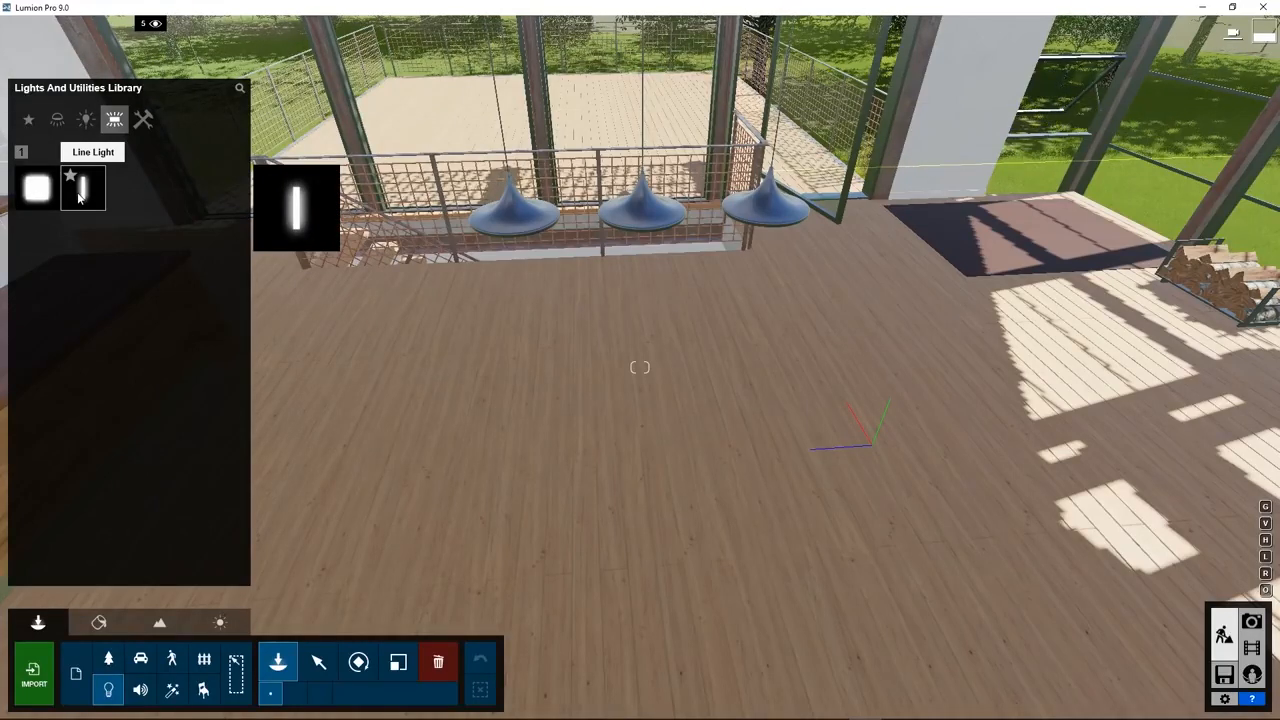
left_click(37, 188)
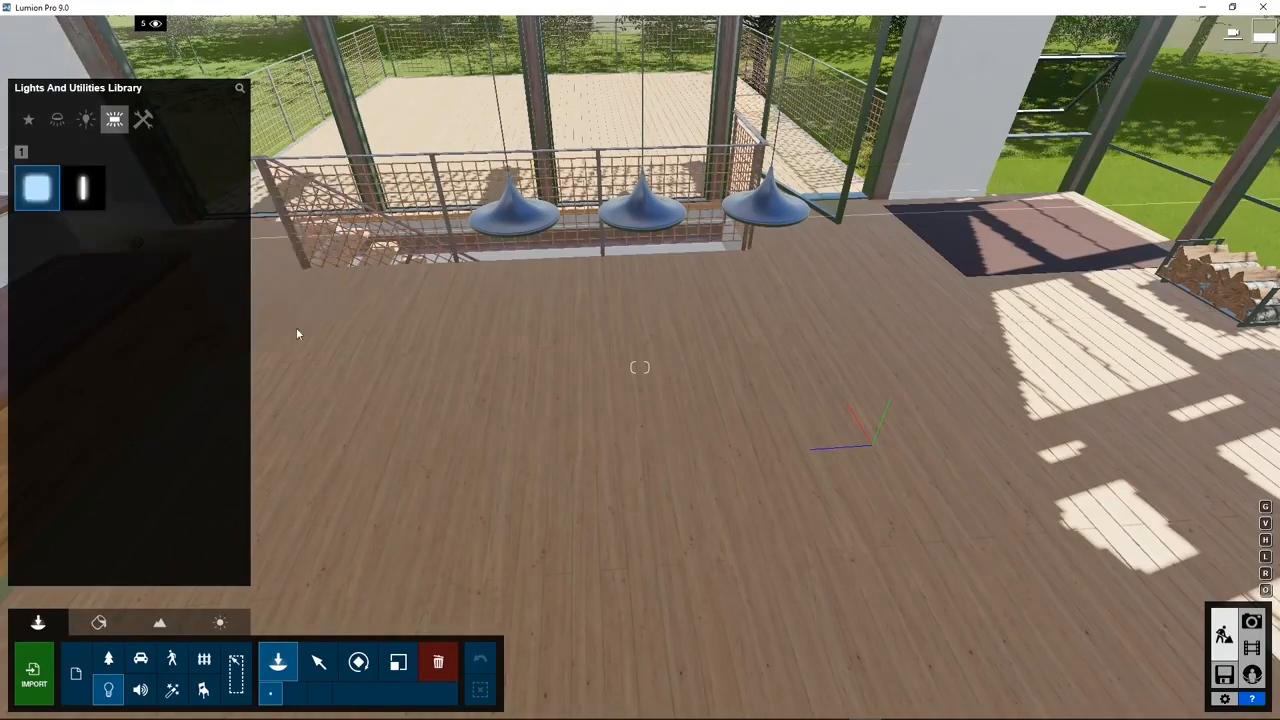
left_click(506, 406)
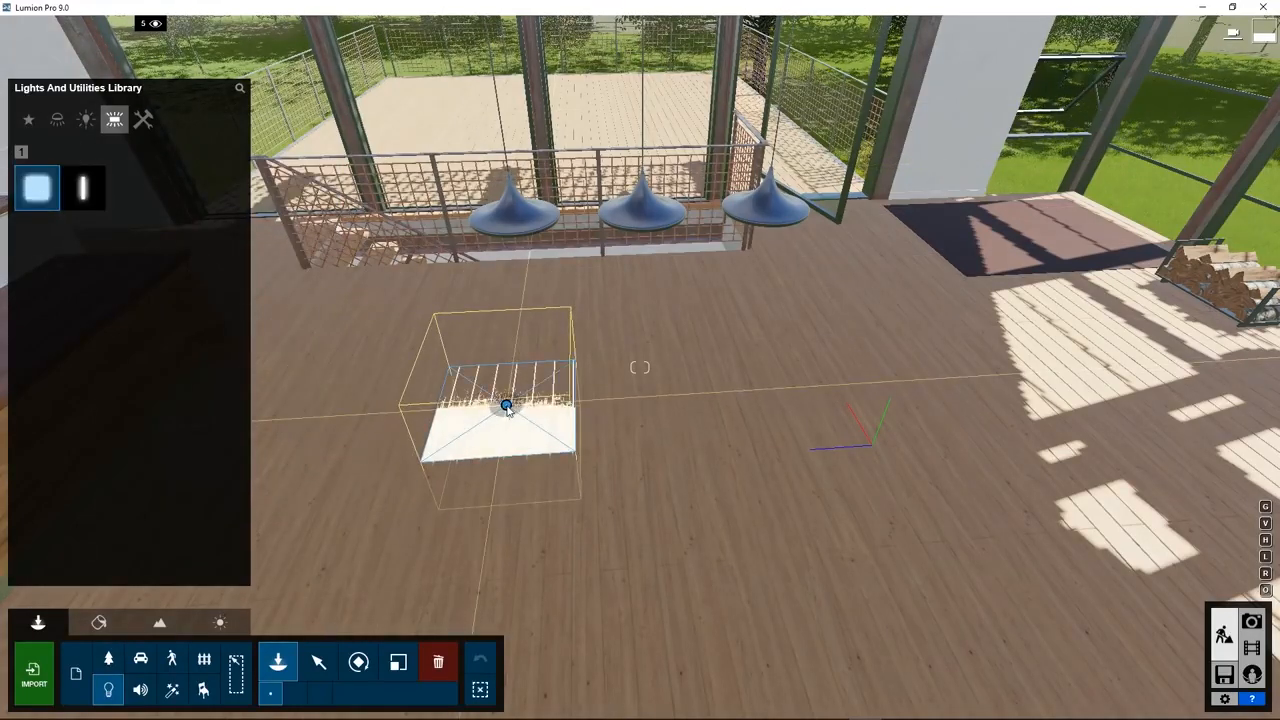
left_click(318, 662)
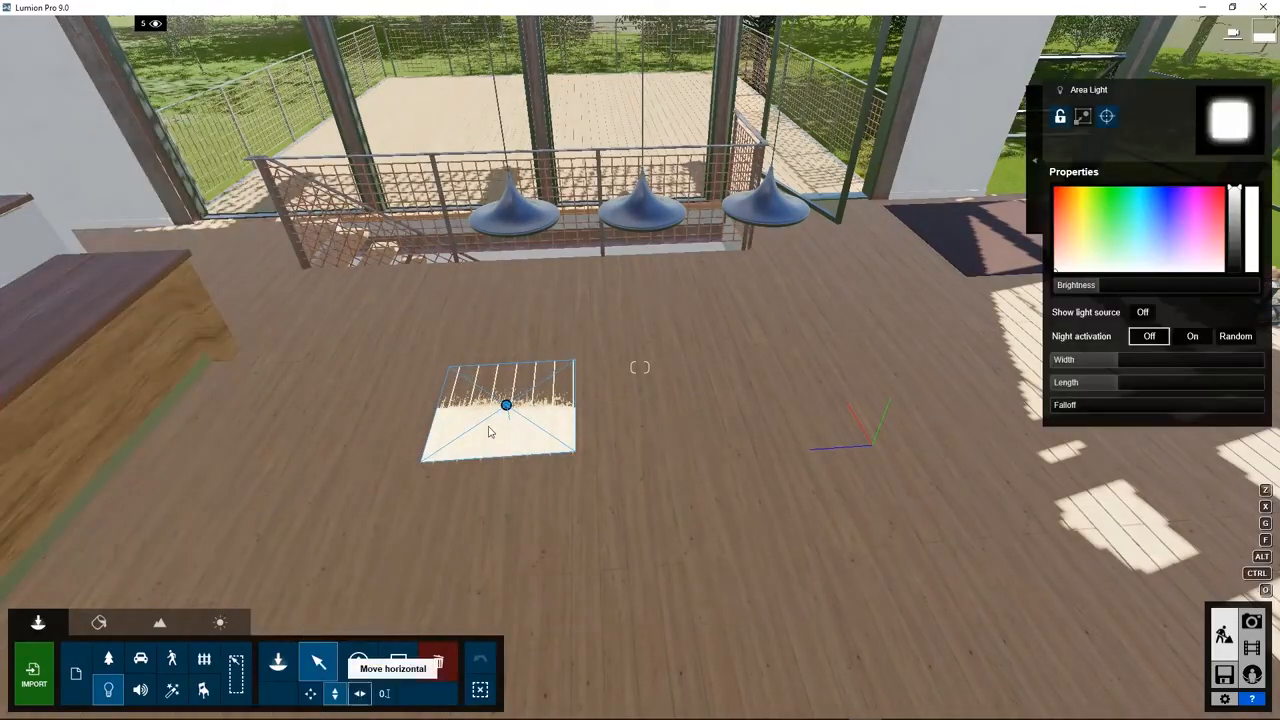
left_click_drag(506, 405, 494, 309)
Increase the area light's width and length and lower the sun to night to check the lighting.
left_click(398, 662)
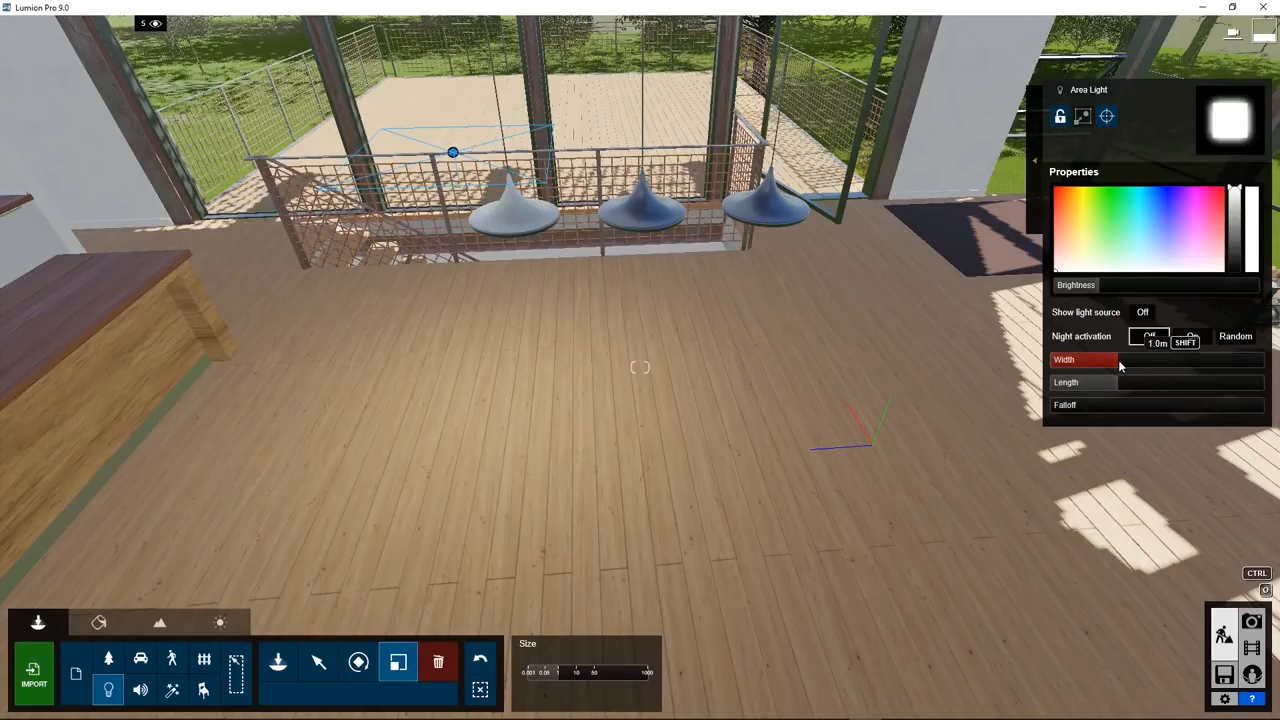
mouse_move(1119, 366)
left_mouse_down()
mouse_move(1164, 363)
mouse_move(1145, 388)
mouse_move(1155, 391)
mouse_move(1125, 389)
left_mouse_up()
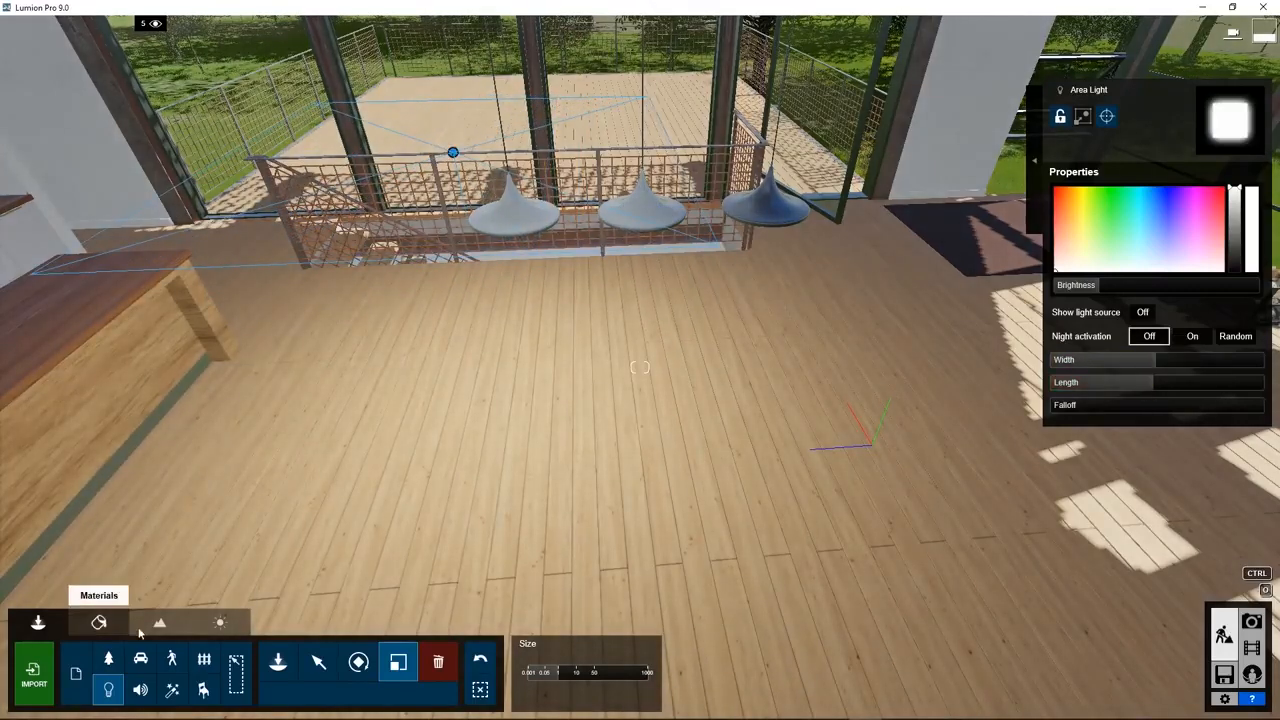
left_click(220, 622)
left_click_drag(108, 662, 115, 695)
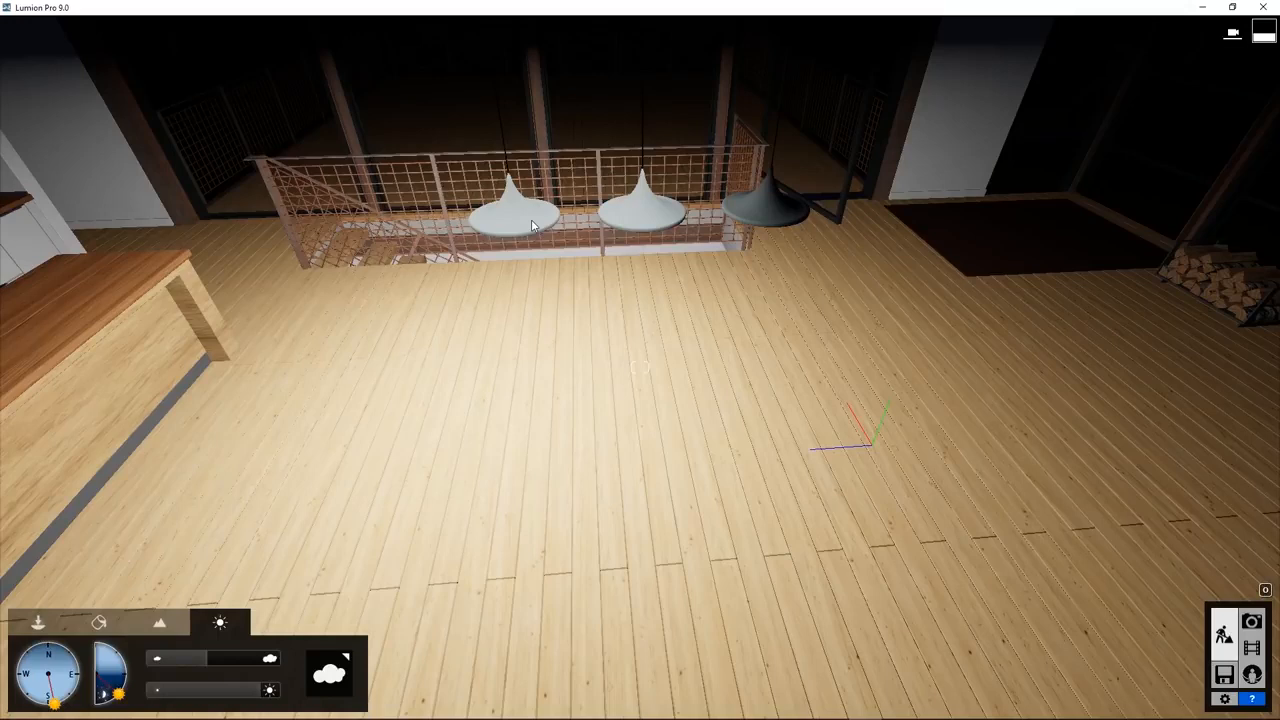
Place three Line Lights side by side across the floor in front of the pendant lamps.
left_click(38, 622)
left_click(83, 189)
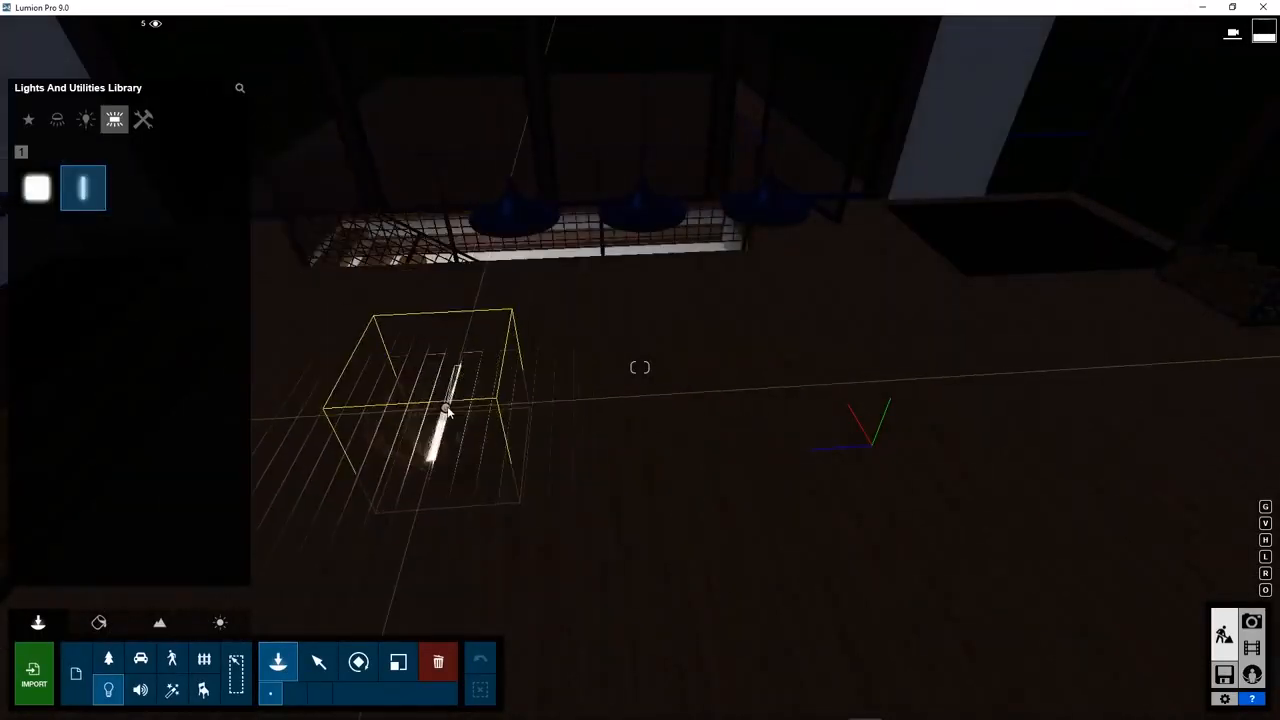
left_click(697, 388)
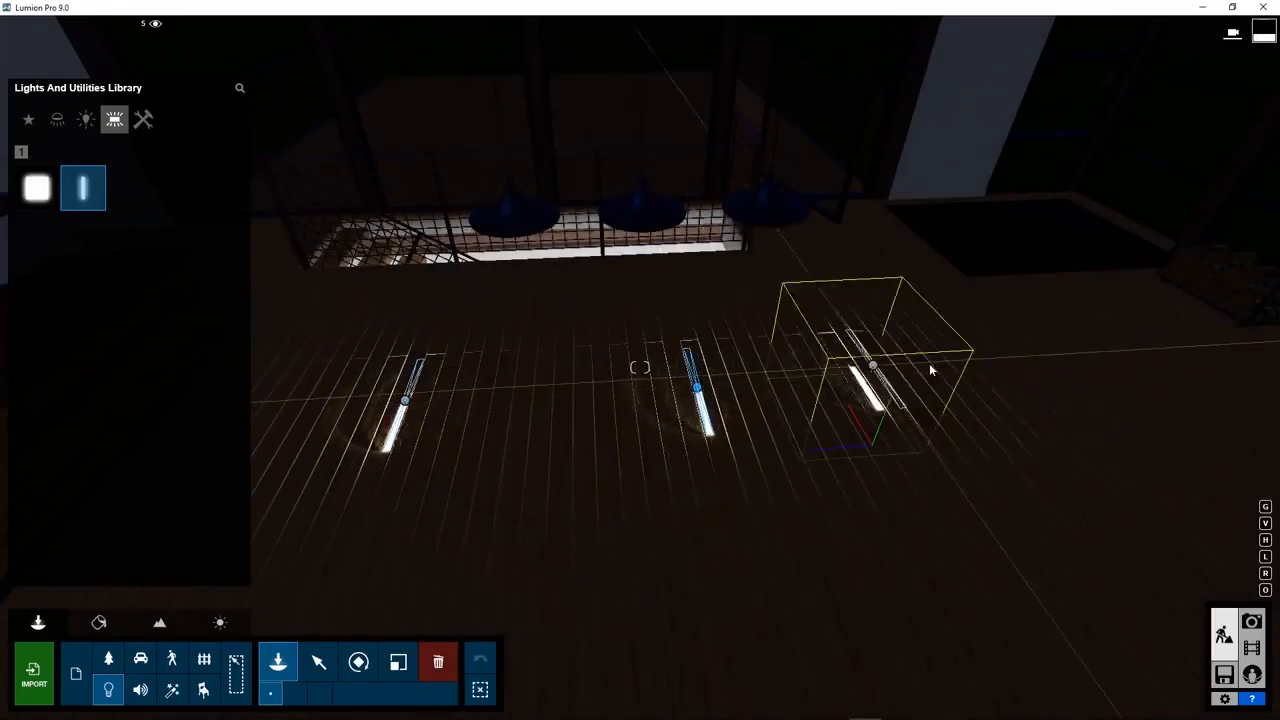
left_click(958, 371)
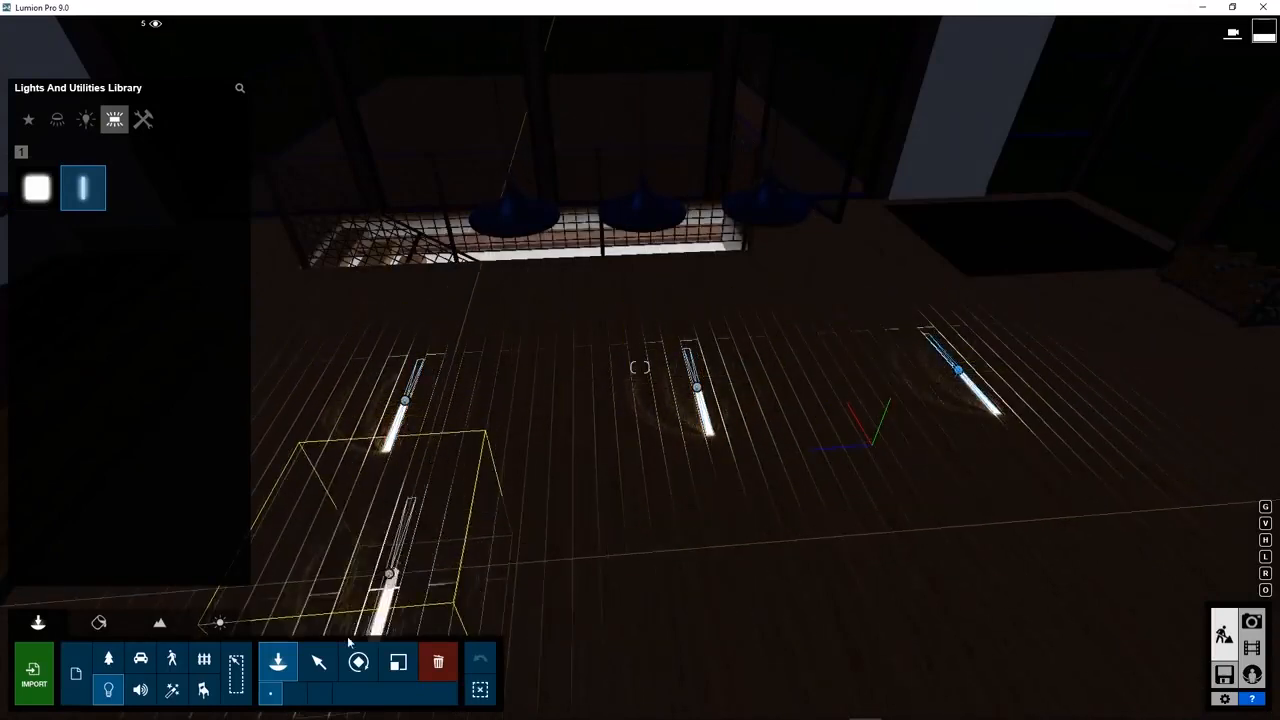
Raise the three line lights above the floor and adjust the falloff of the last one.
left_click(318, 662)
left_click_drag(405, 401, 355, 276)
left_click_drag(697, 388, 702, 290)
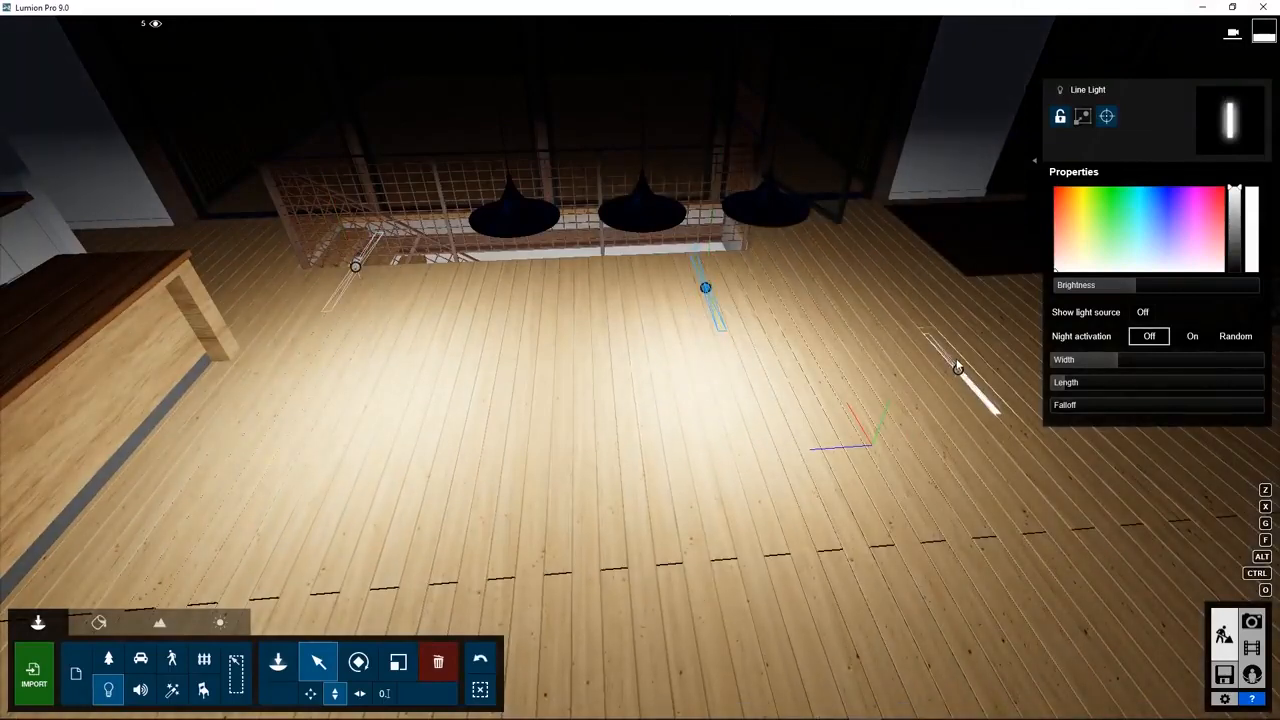
left_click_drag(957, 367, 961, 292)
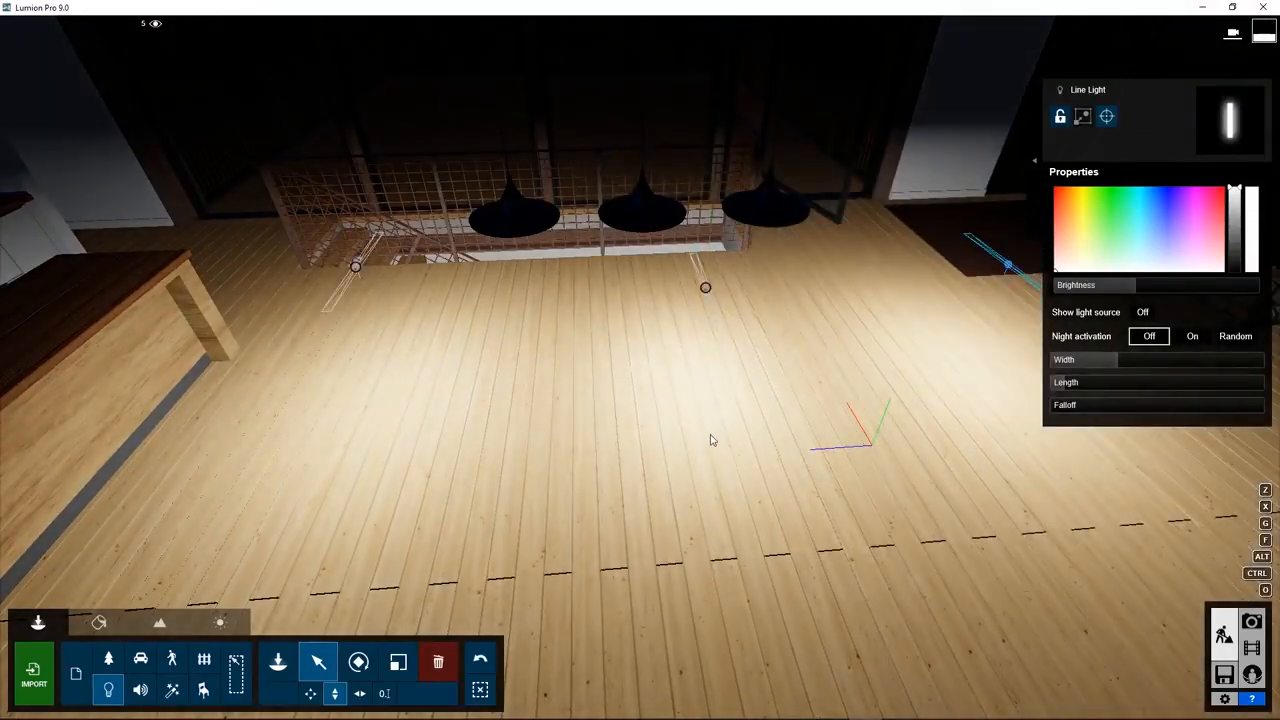
mouse_move(1088, 404)
left_mouse_down()
mouse_move(1143, 404)
mouse_move(1096, 407)
left_mouse_up()
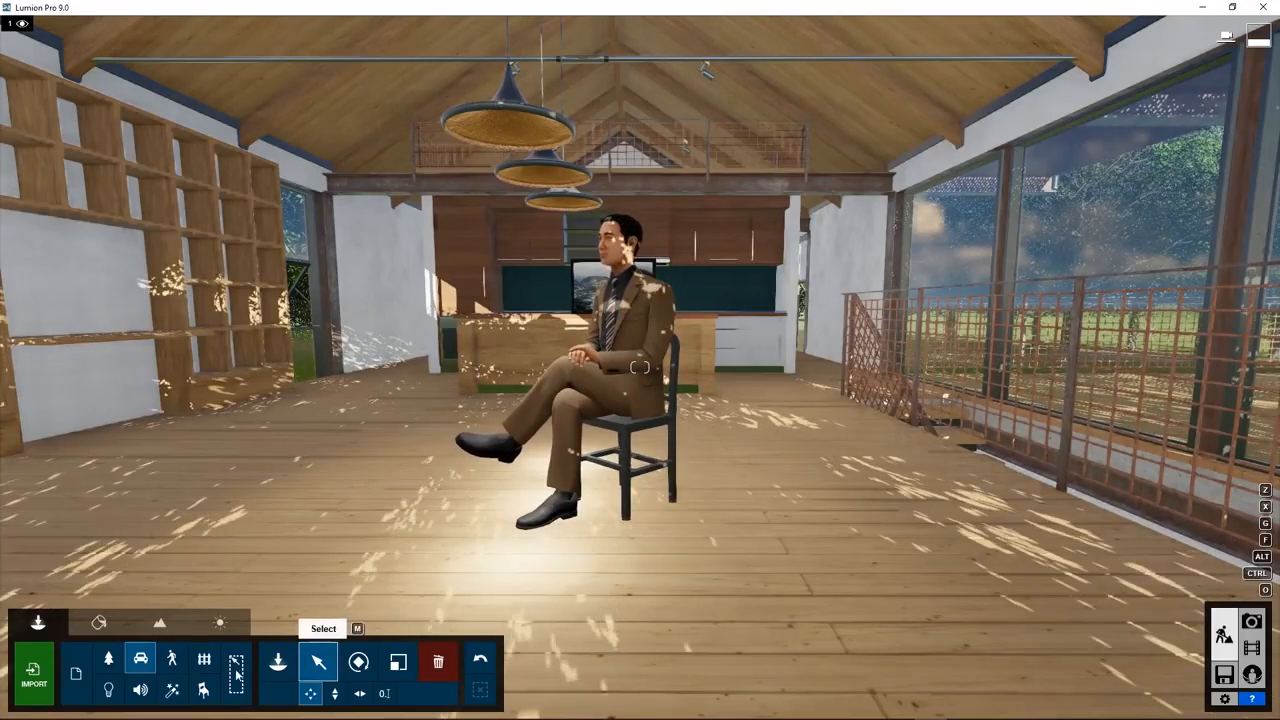
Lower the sun to night in the interior view with the man seated under the pendant lamps.
left_click(220, 622)
left_click_drag(112, 678, 118, 694)
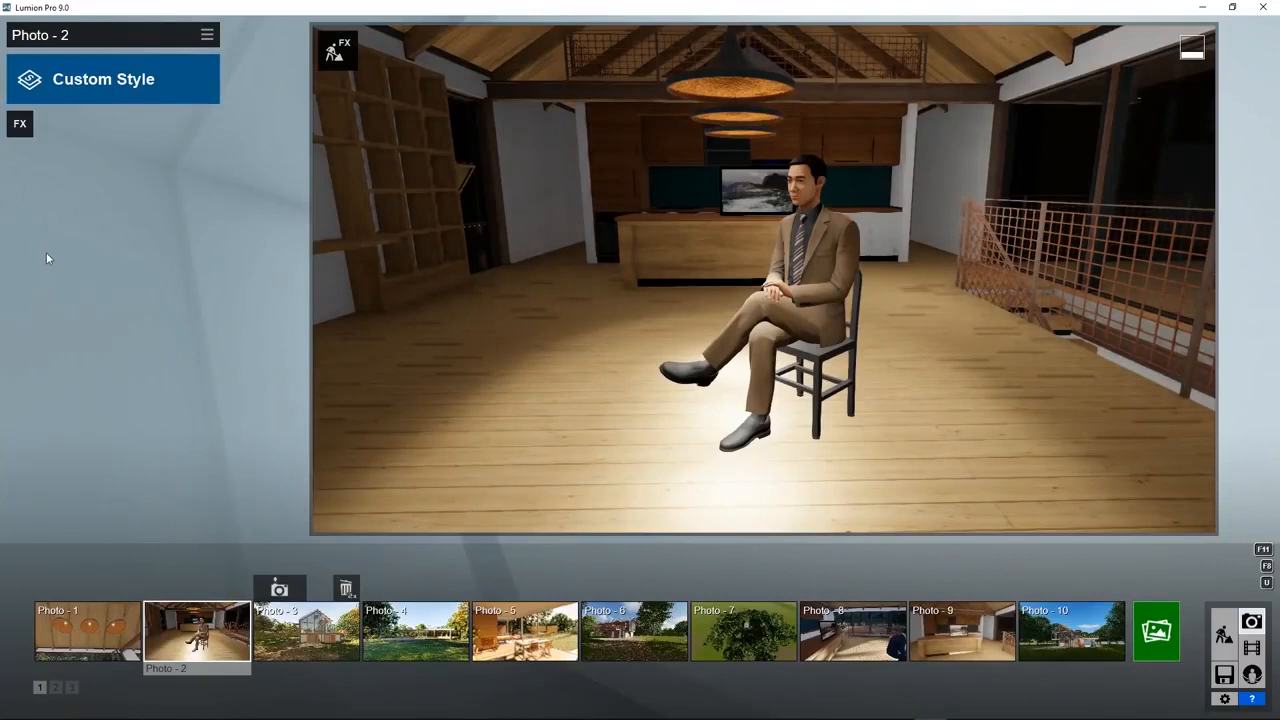
Add the Shadow effect to Photo - 2 and reopen the photo effect selection for another lighting effect.
left_click(20, 125)
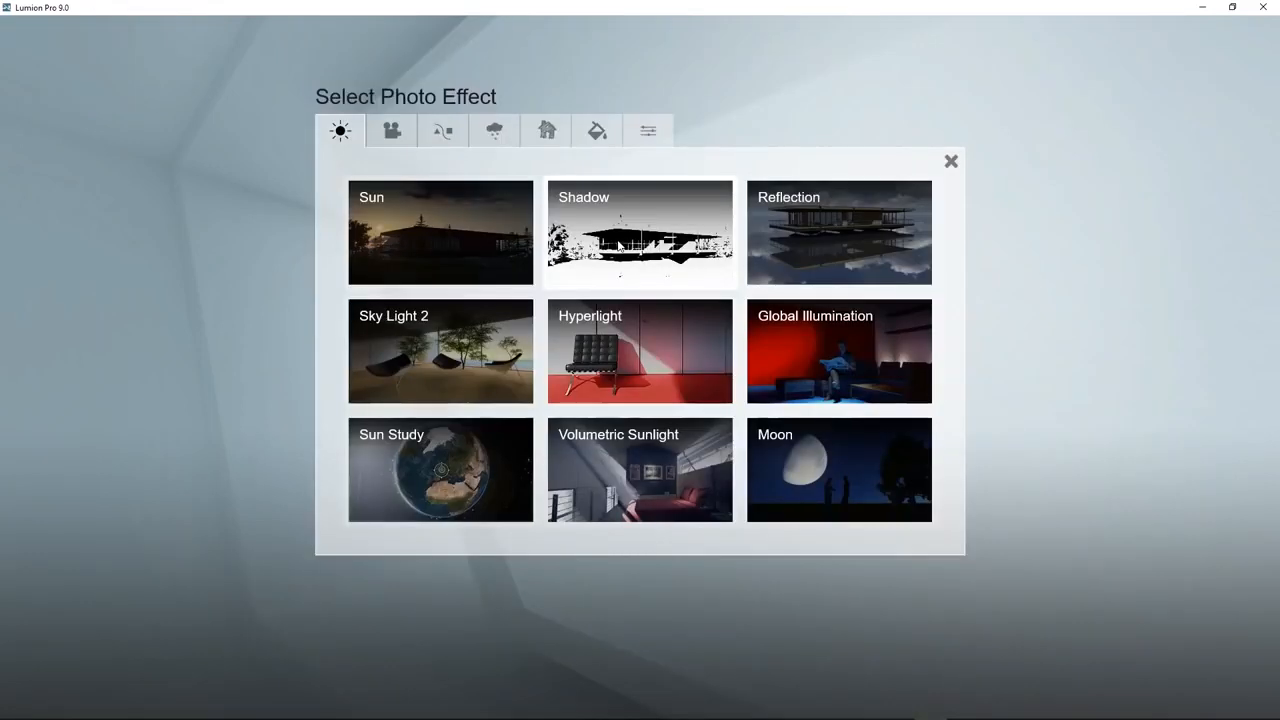
left_click(618, 243)
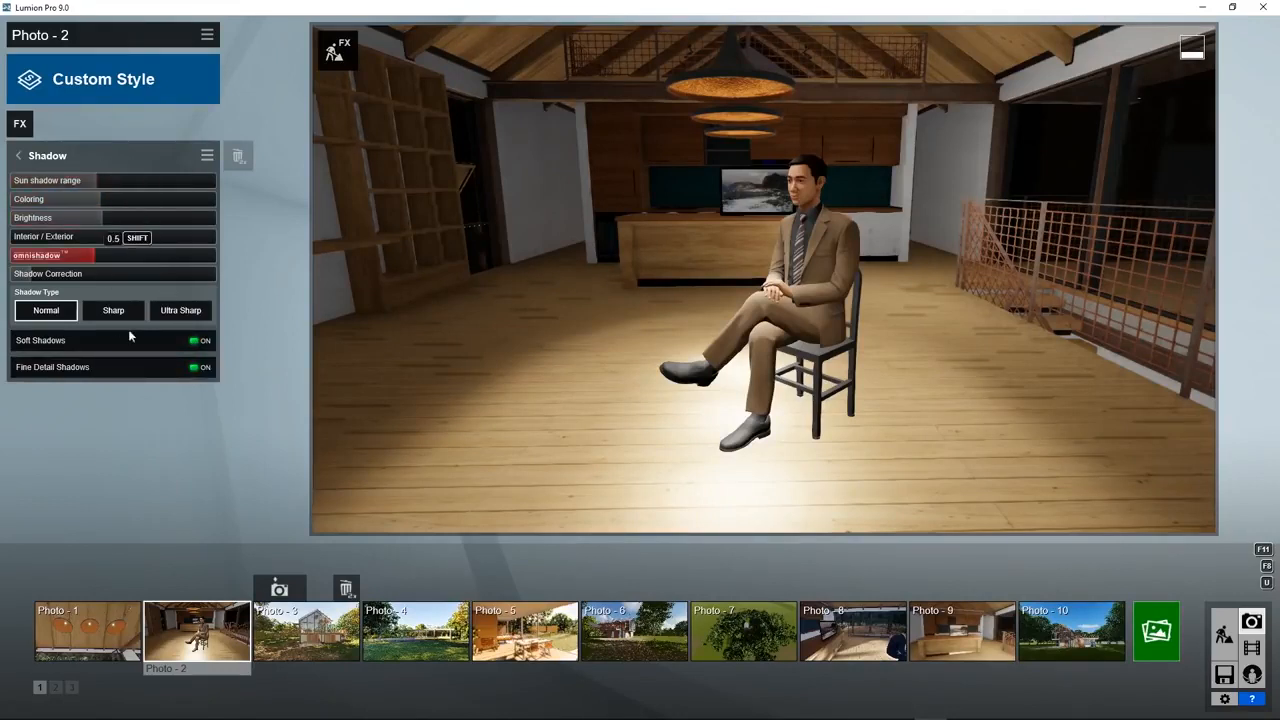
left_click(18, 155)
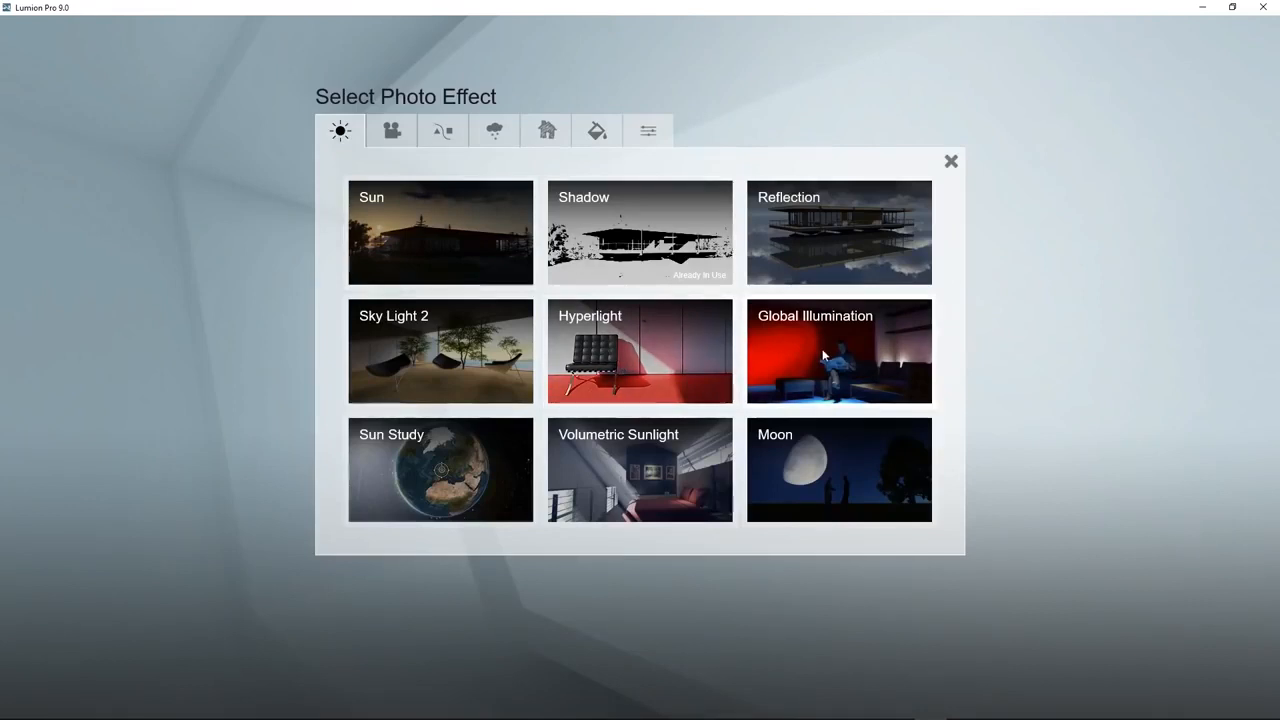
left_click(640, 357)
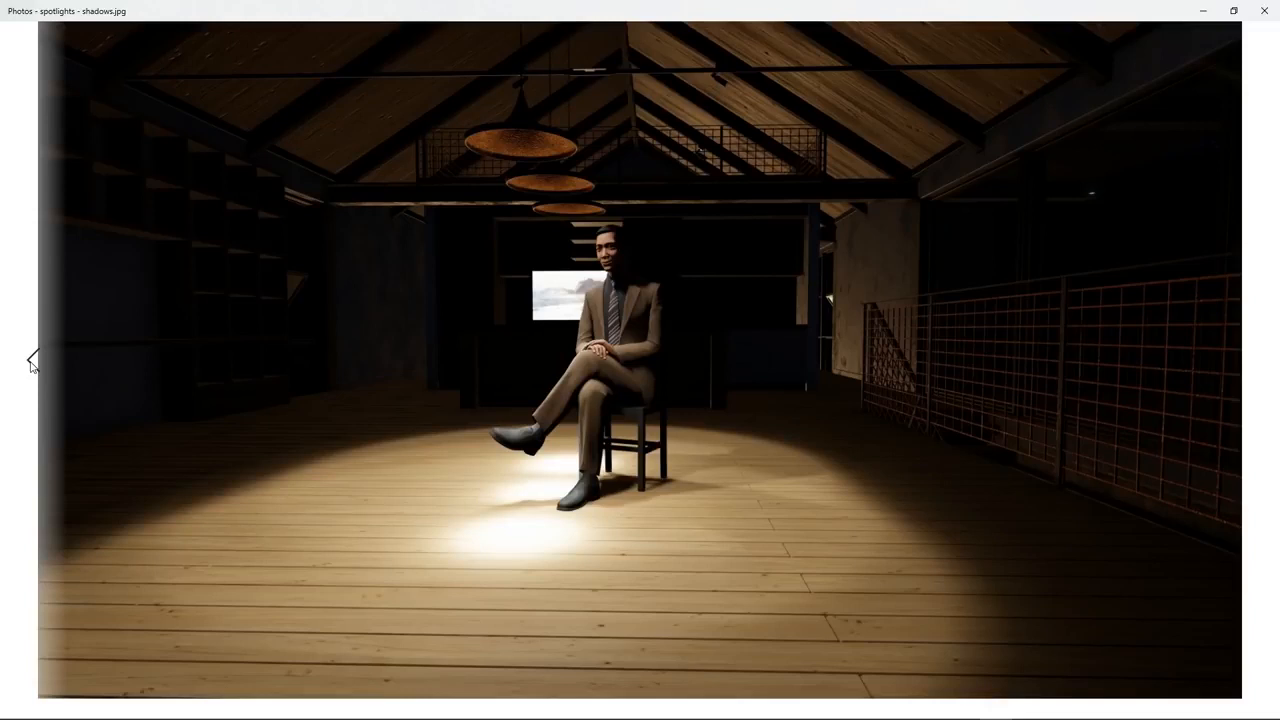
In the Photos viewer, compare the spotlight, omni light and area light renders with shadows only and with shadows plus hyperlight.
left_click(32, 362)
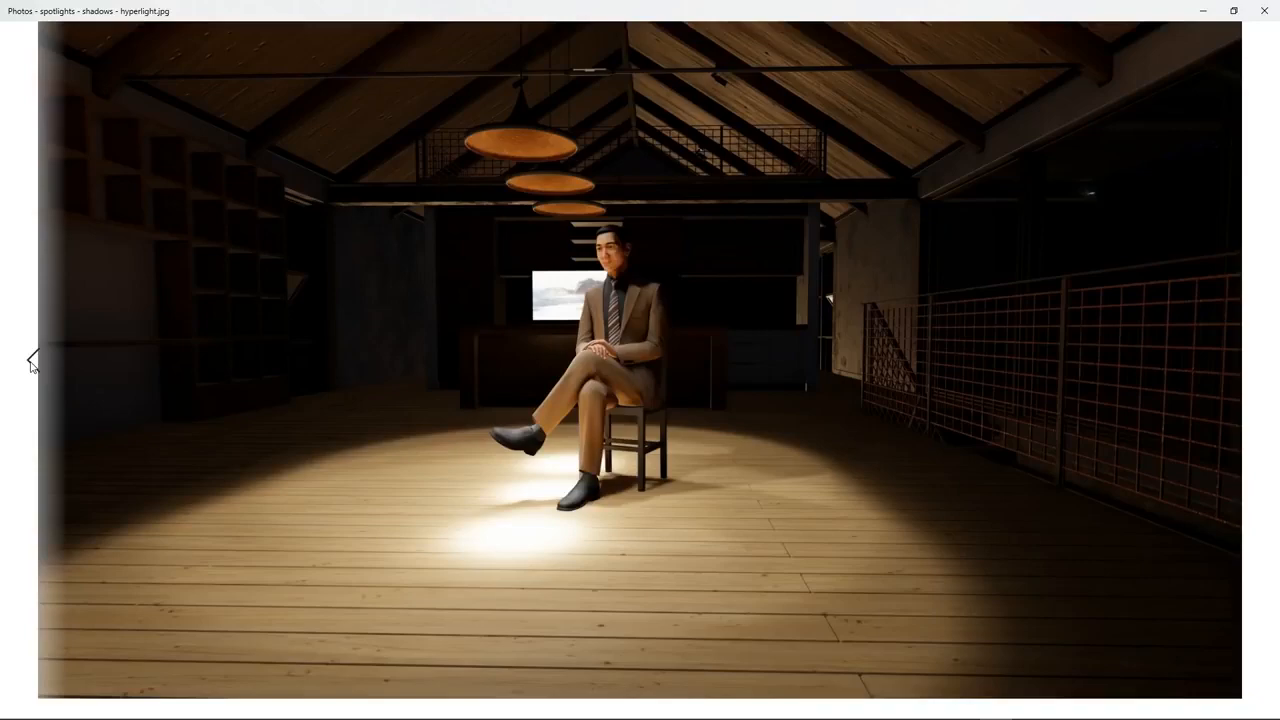
left_click(32, 362)
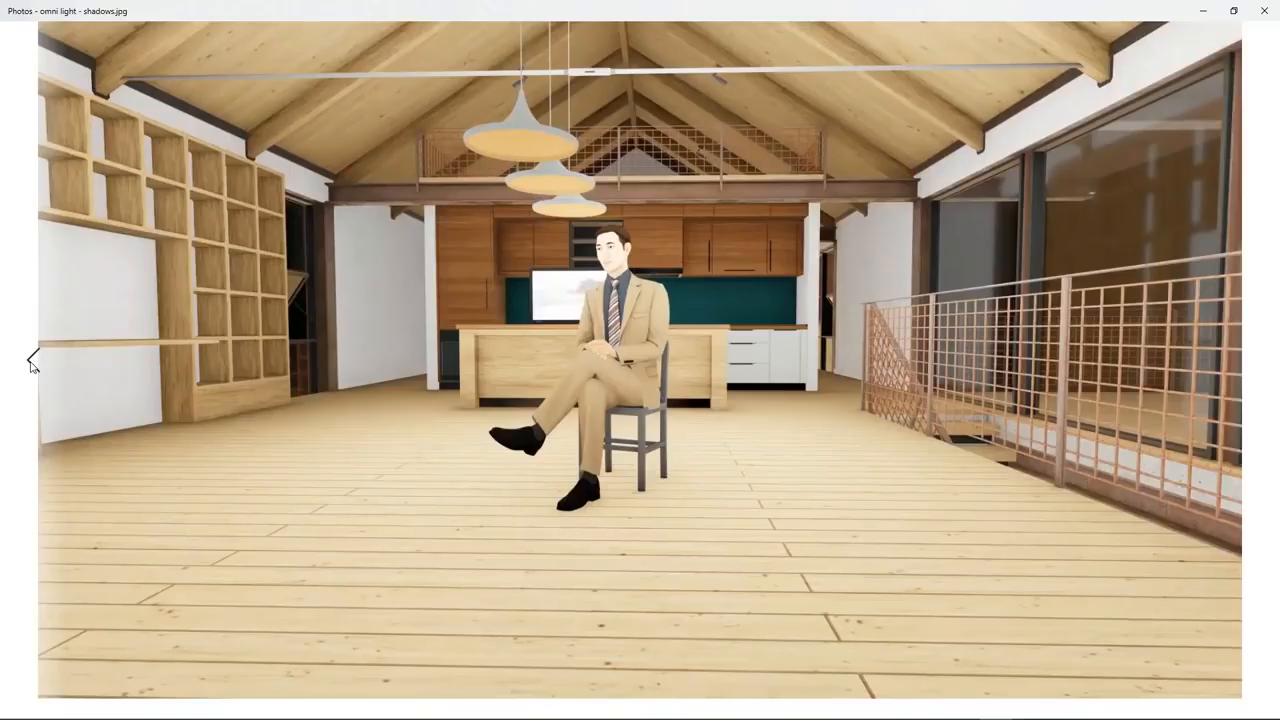
left_click(32, 362)
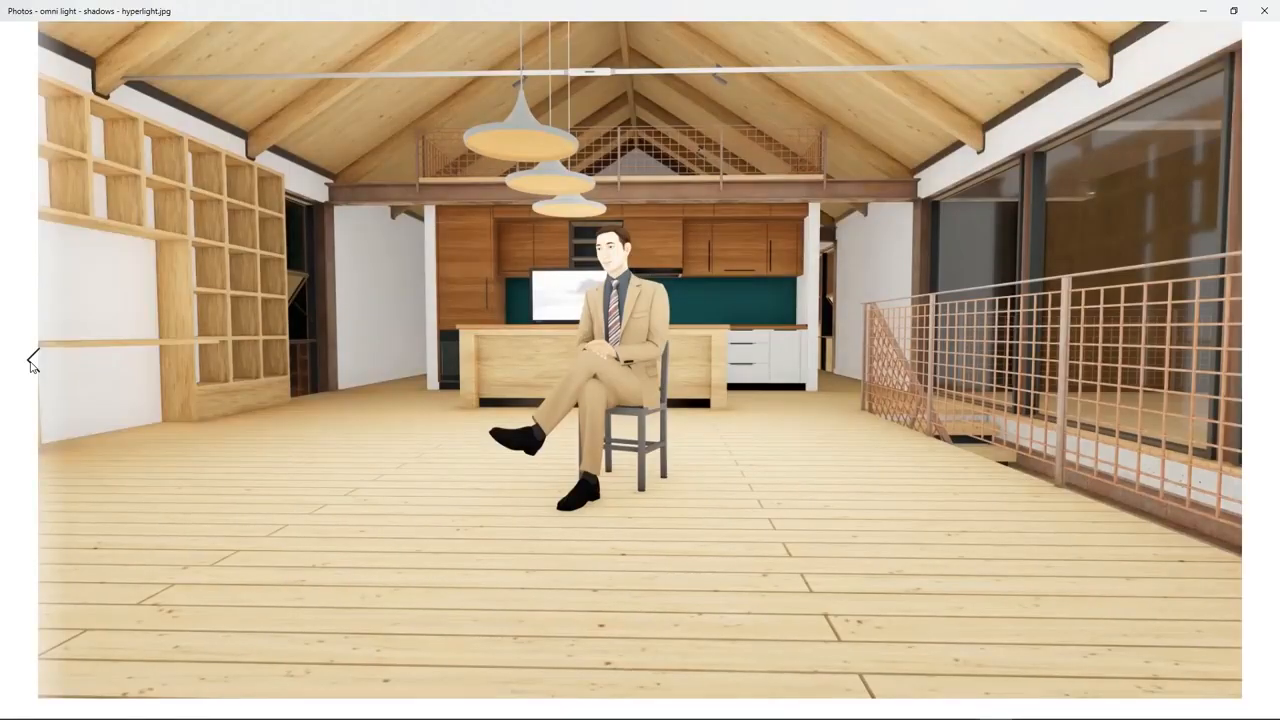
left_click(32, 362)
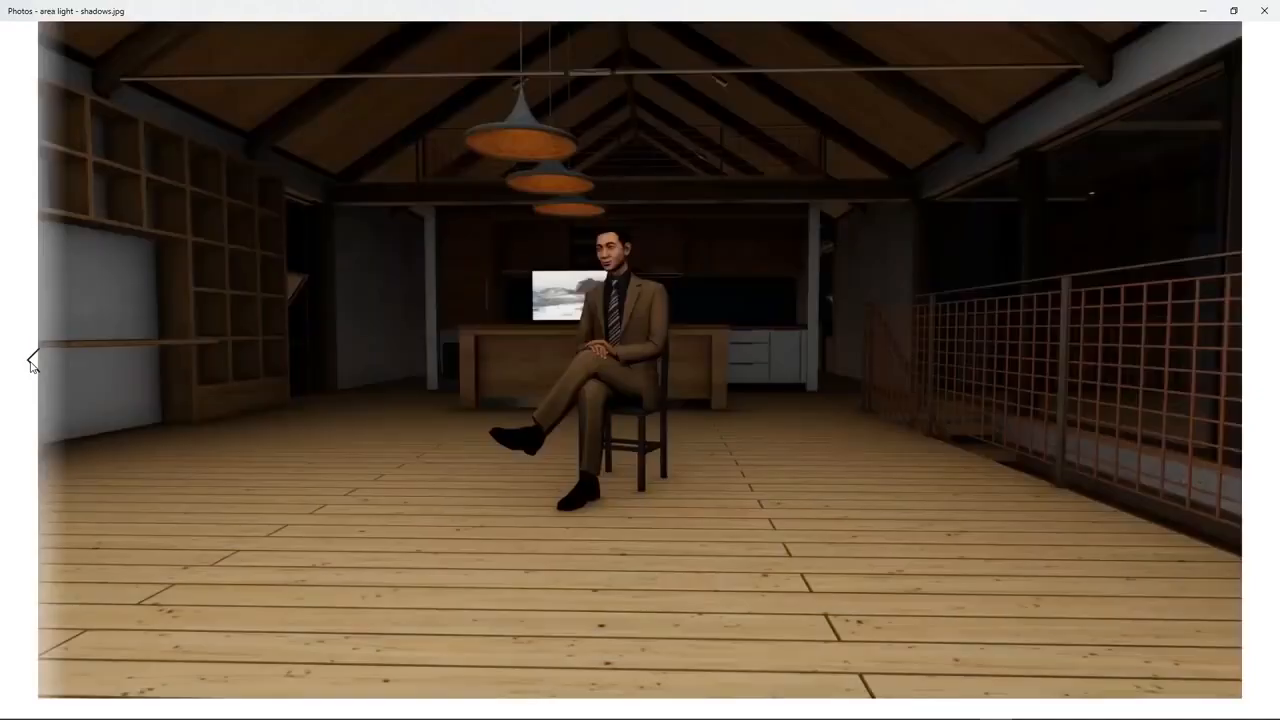
left_click(31, 366)
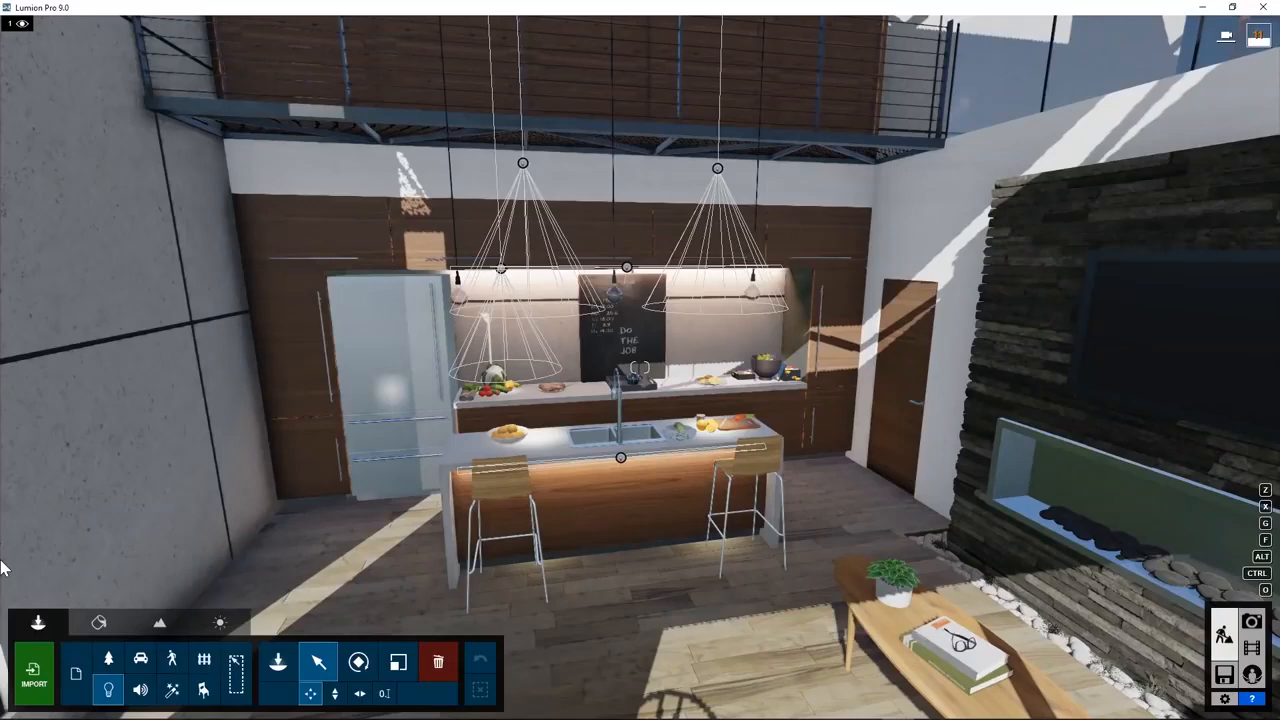
In Lumion, lower the sun height to below the horizon in the kitchen view and to dusk in the floor lamp view.
left_click(220, 623)
left_click_drag(121, 660, 115, 703)
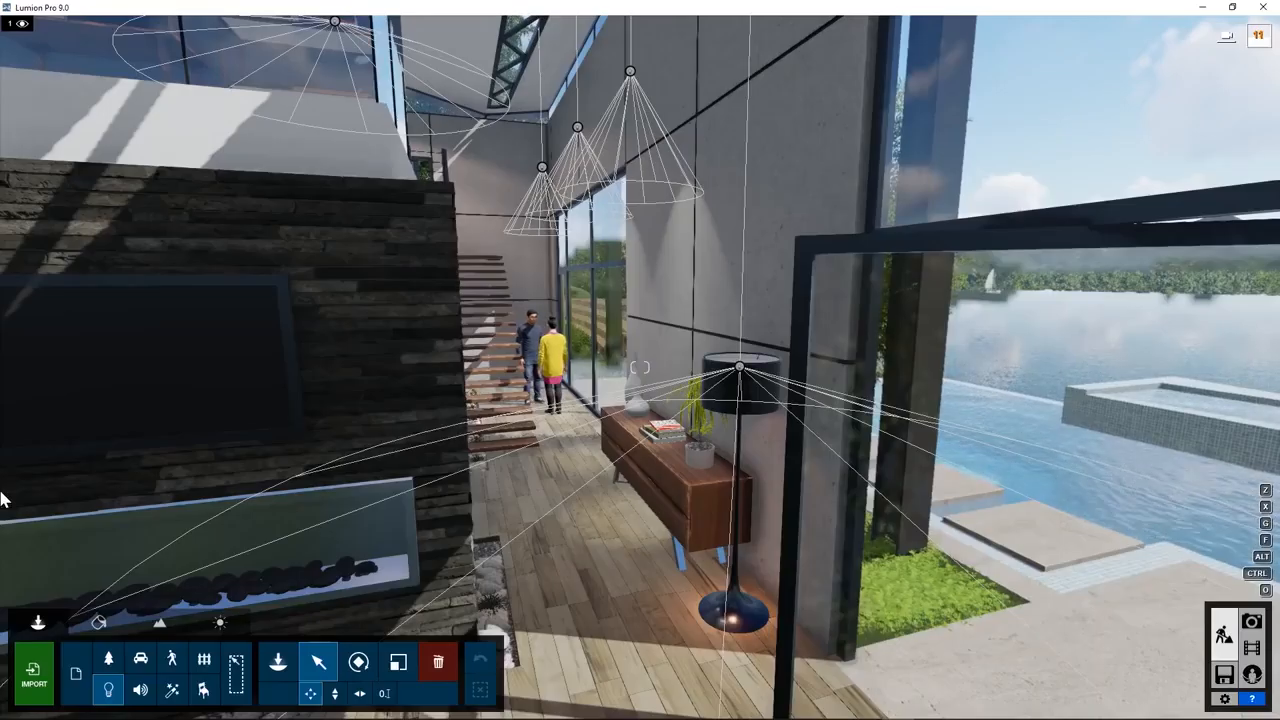
left_click(220, 622)
left_click_drag(121, 662, 128, 683)
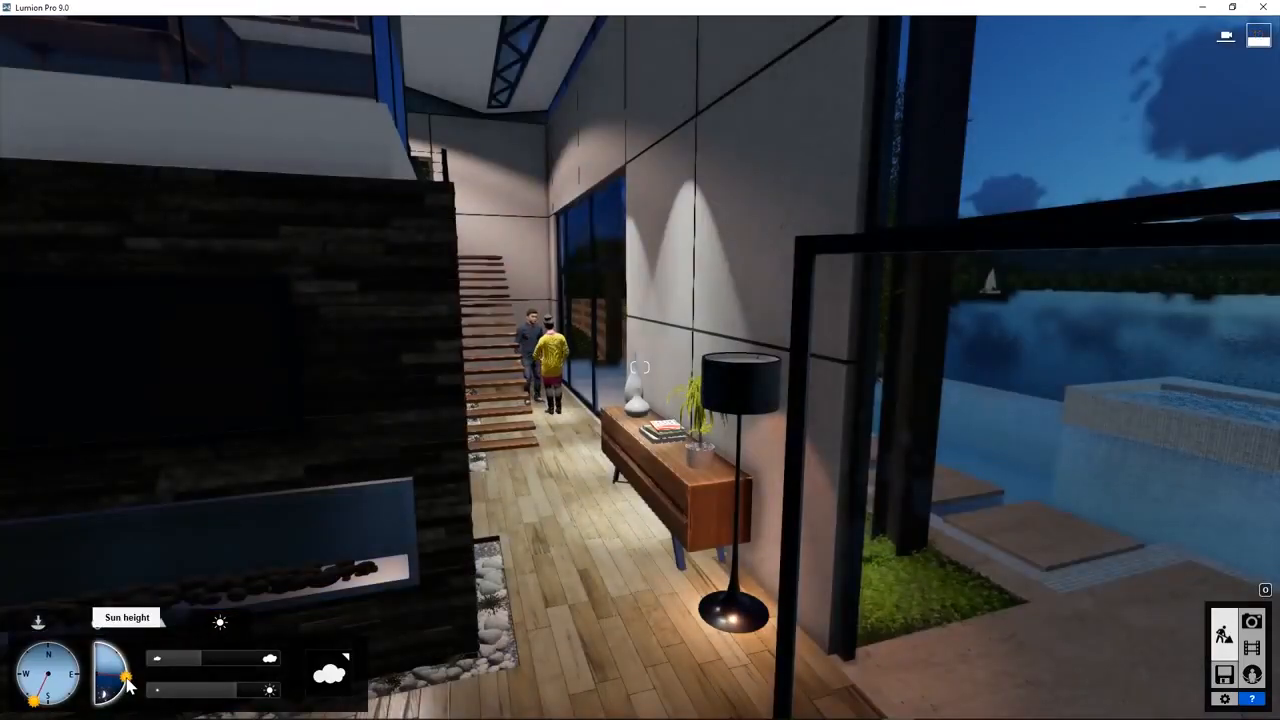